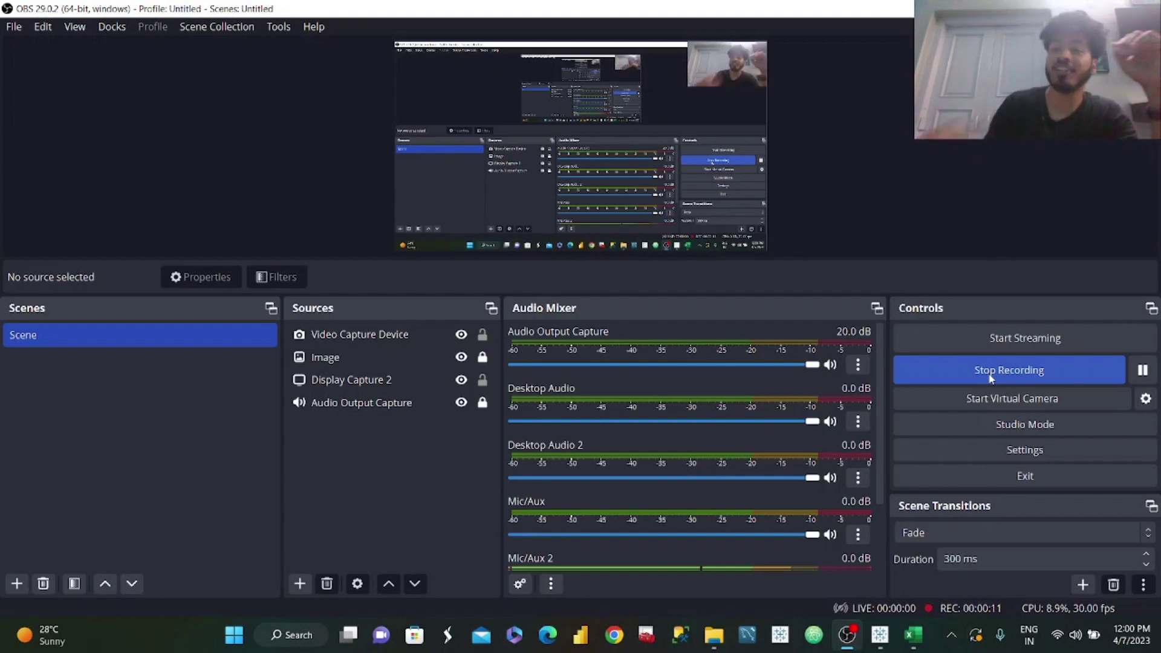
Switch to the Dummy workbook in Excel and examine the Record ID, Date, Employee Onboarded, Employee ID Activated and Employee Deployed columns
{"action": "left_click", "coordinate": [925, 640]}
{"action": "left_click", "coordinate": [188, 357]}
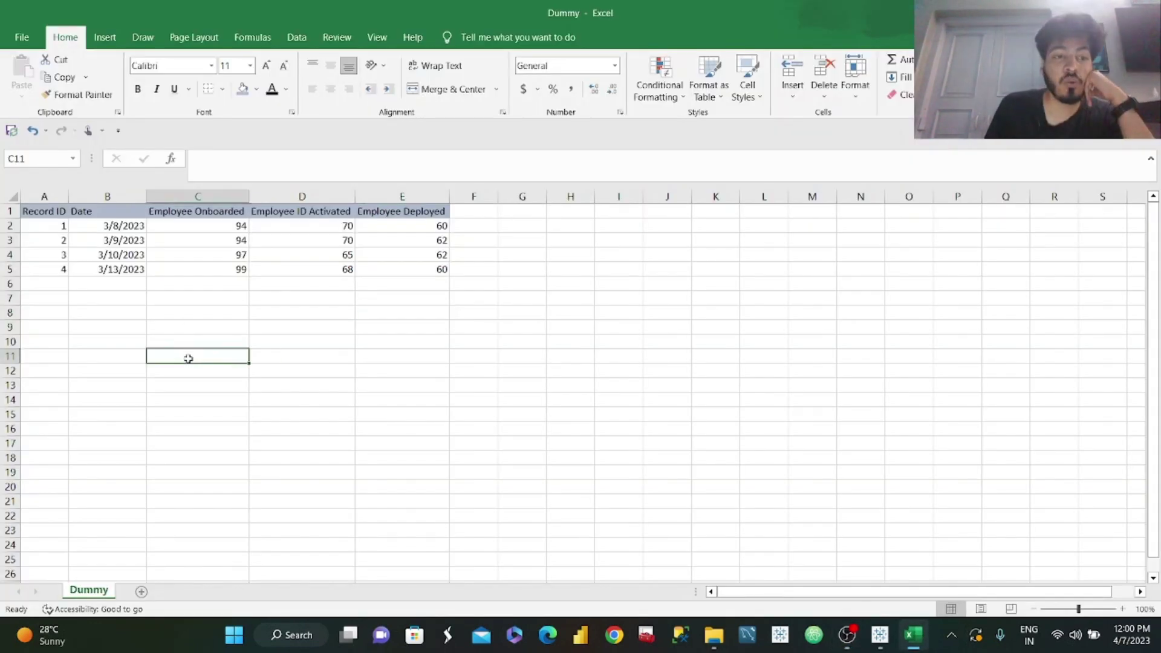
{"action": "left_click", "coordinate": [109, 198]}
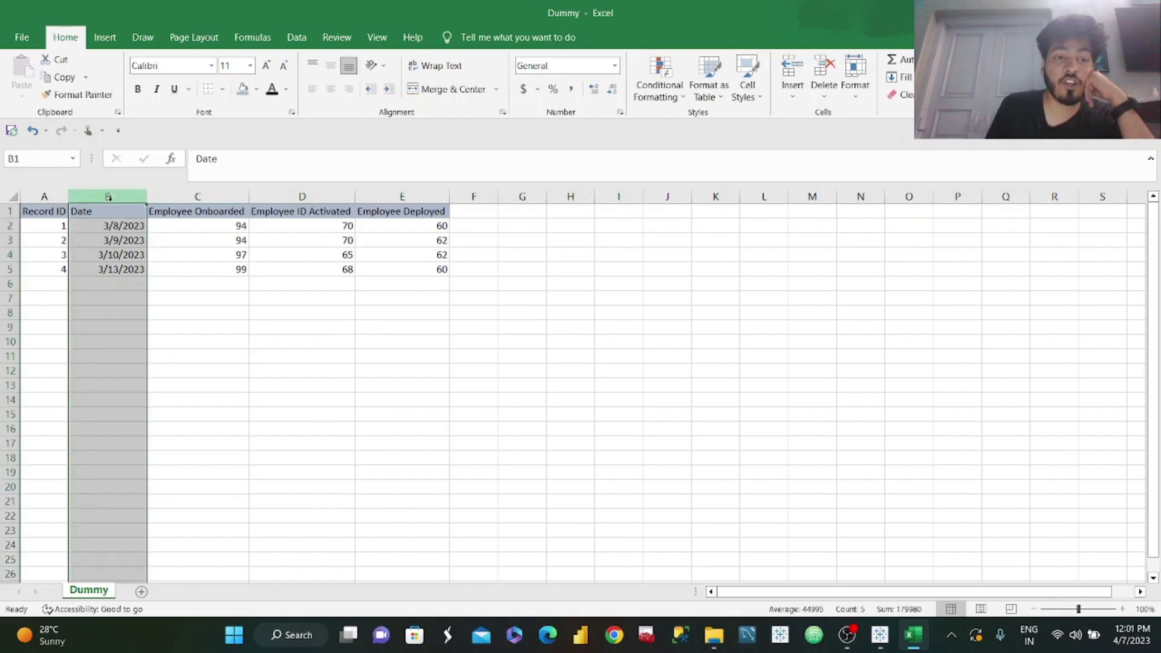
{"action": "left_click", "coordinate": [52, 193]}
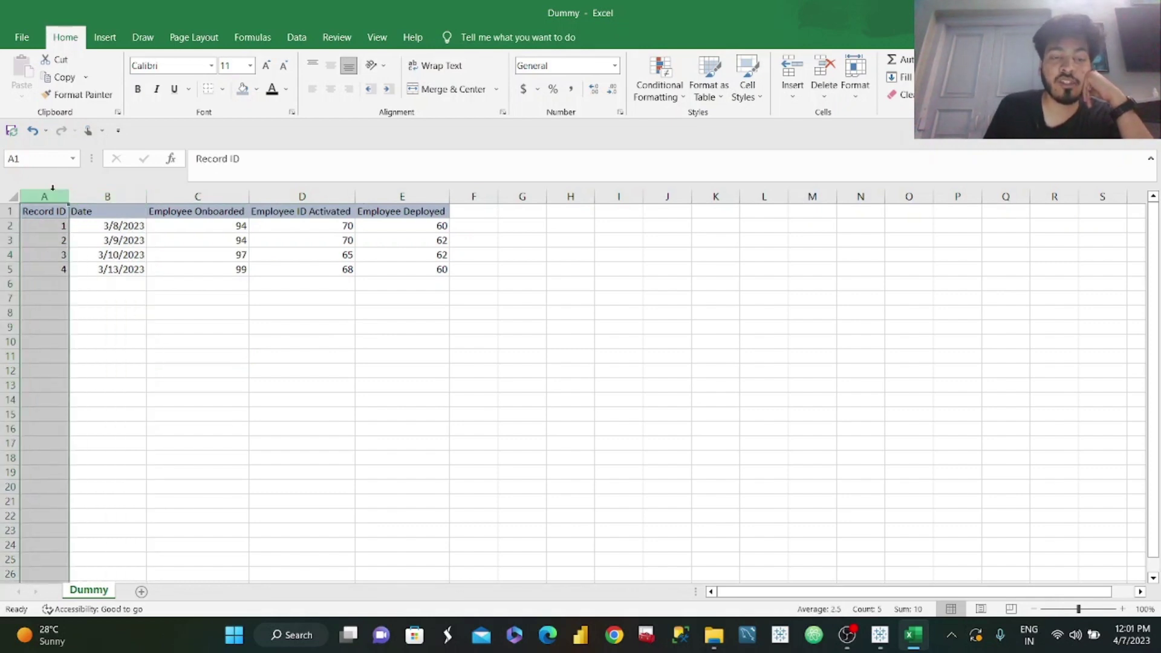
{"action": "left_click_drag", "start_coordinate": [198, 197], "coordinate": [417, 200]}
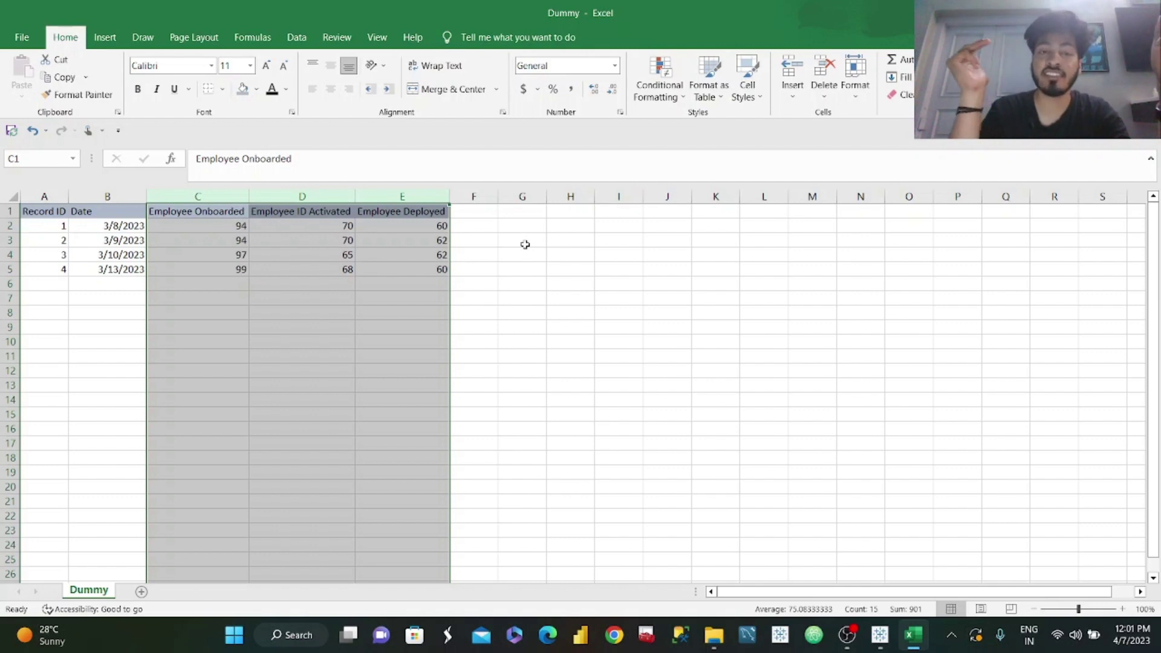
{"action": "left_click", "coordinate": [222, 194]}
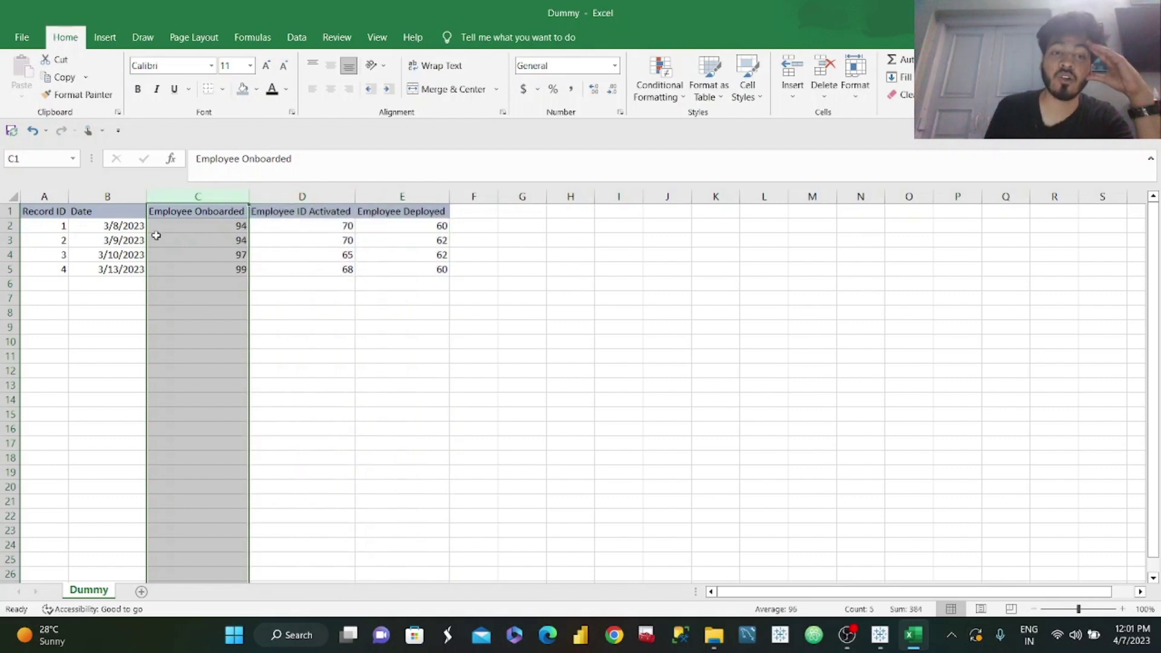
{"action": "left_click", "coordinate": [318, 191]}
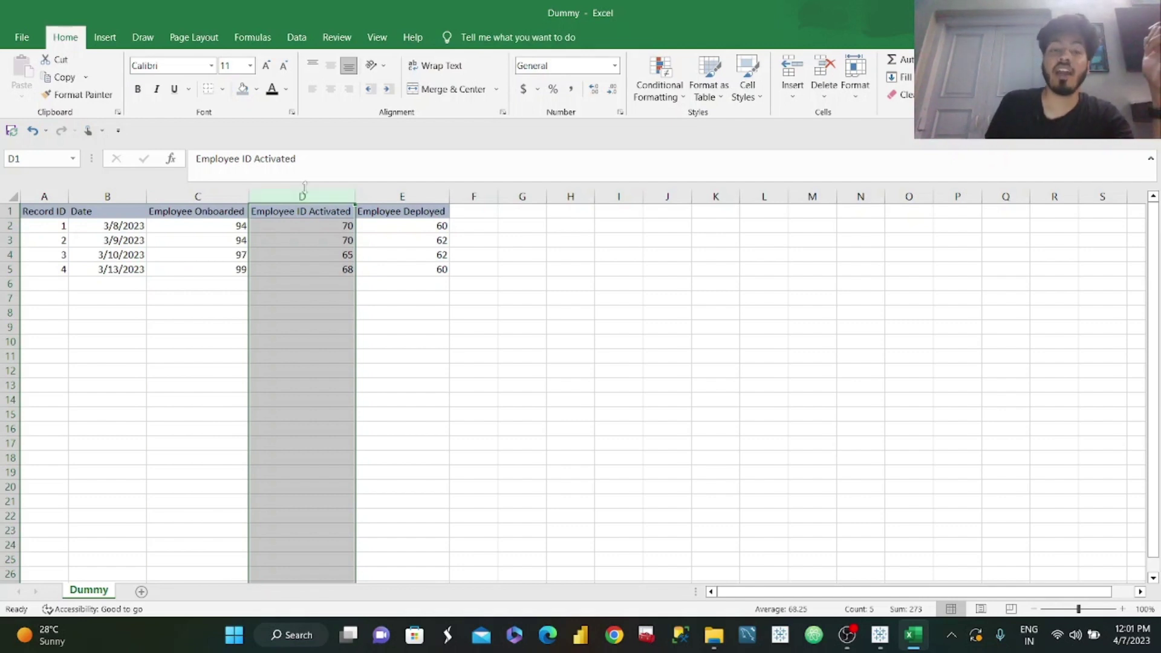
{"action": "left_click", "coordinate": [226, 194]}
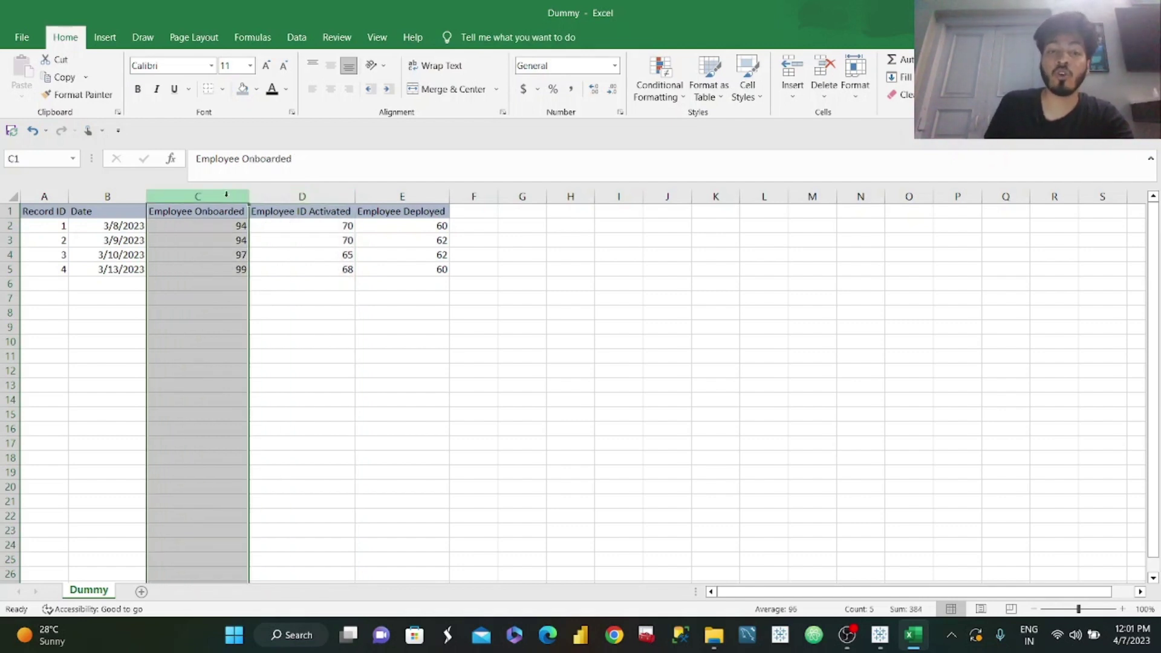
{"action": "left_click", "coordinate": [318, 192]}
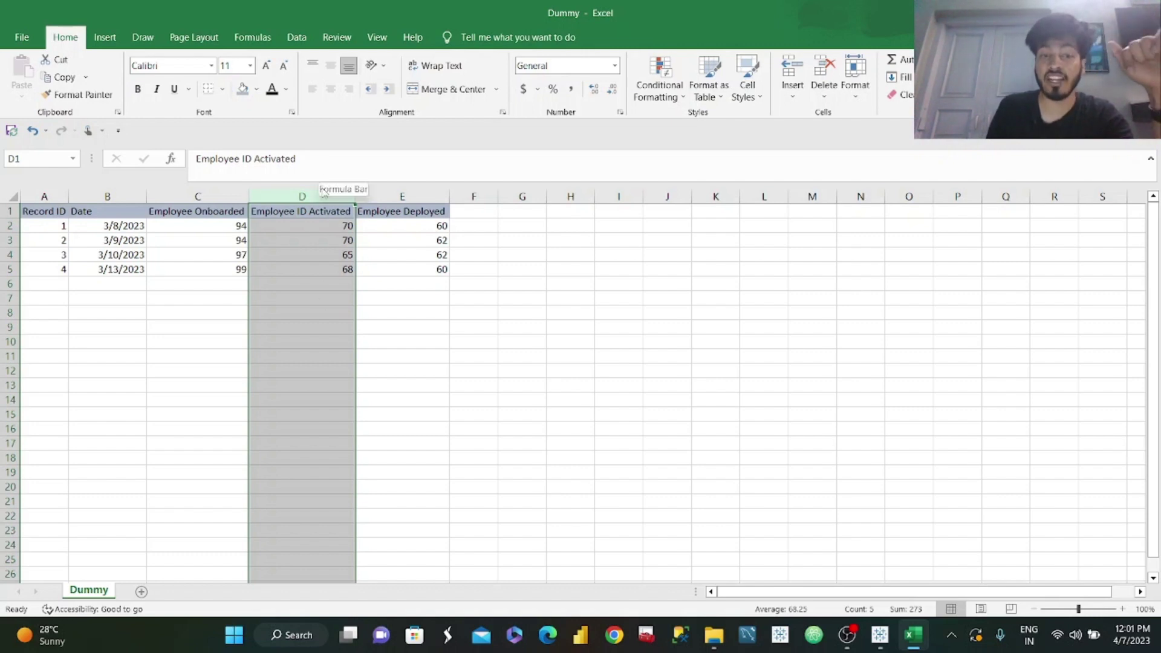
{"action": "left_click", "coordinate": [416, 194]}
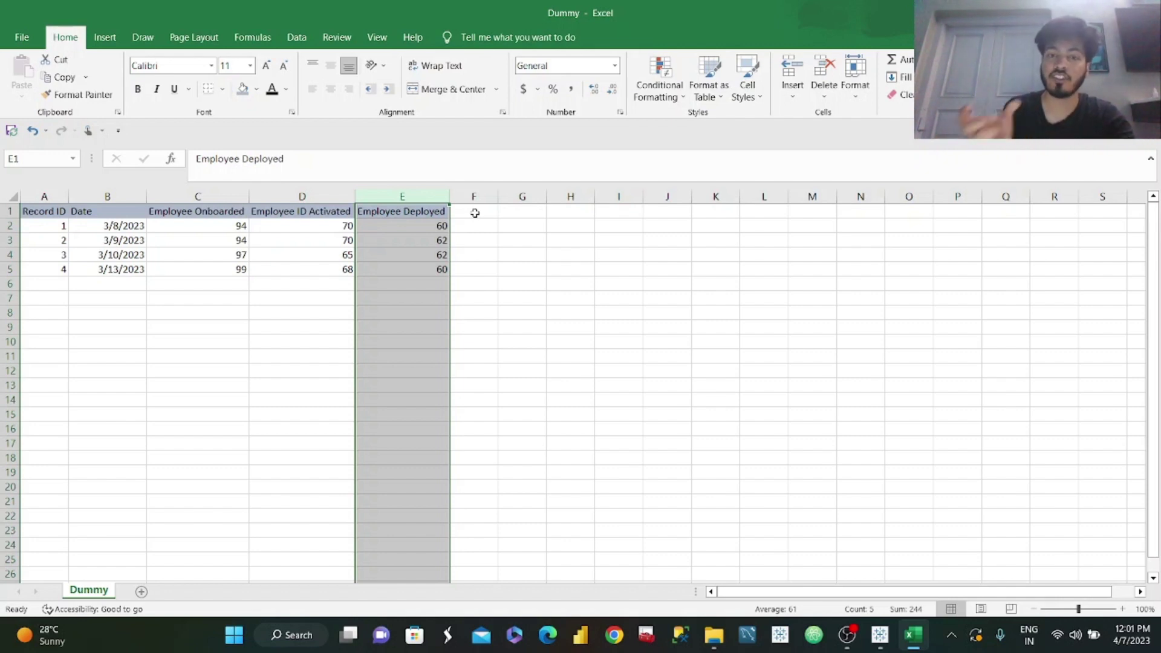
{"action": "left_click", "coordinate": [286, 318]}
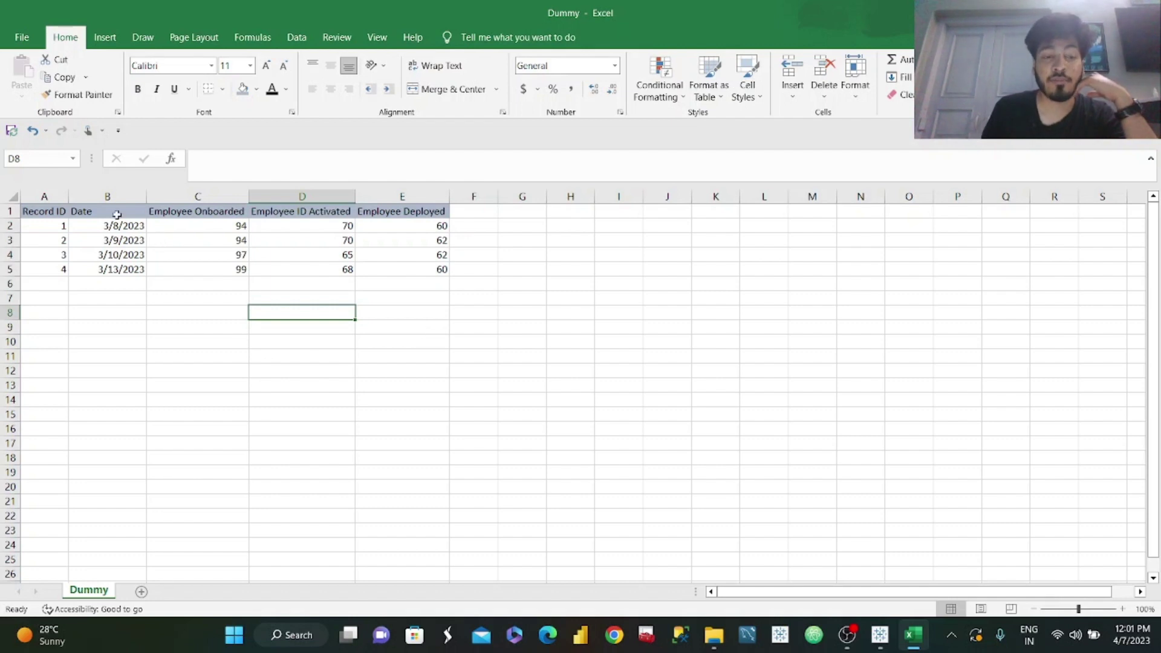
Compare the dates in the Date column with the March 2023 system calendar
{"action": "left_click", "coordinate": [120, 194]}
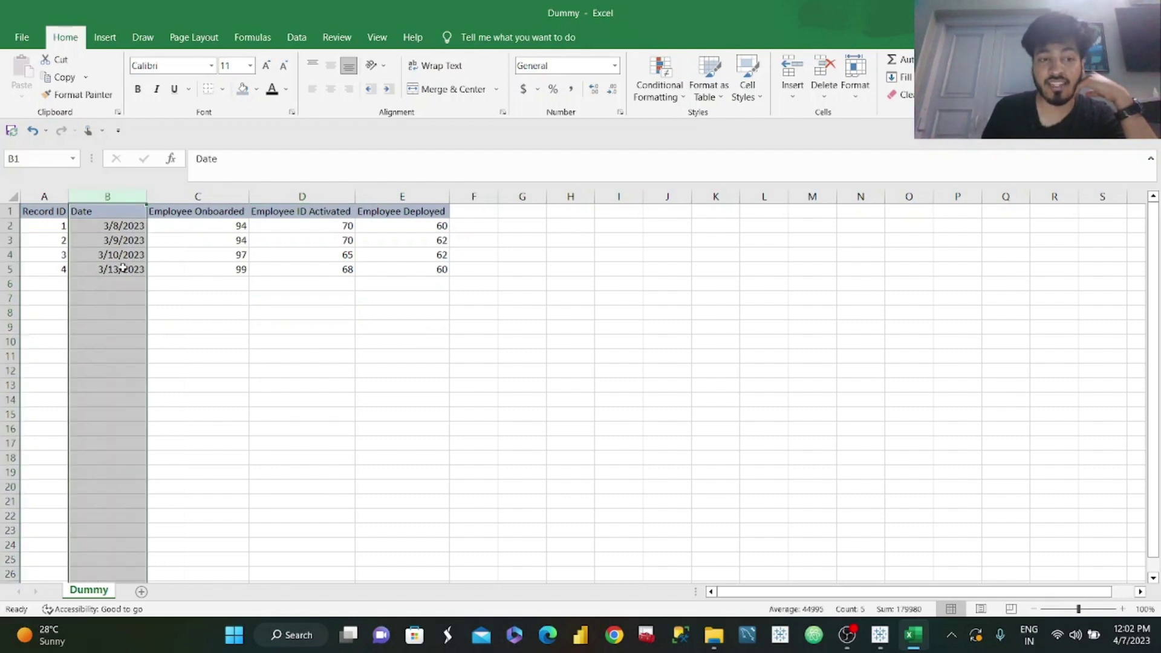
{"action": "left_click", "coordinate": [1115, 634]}
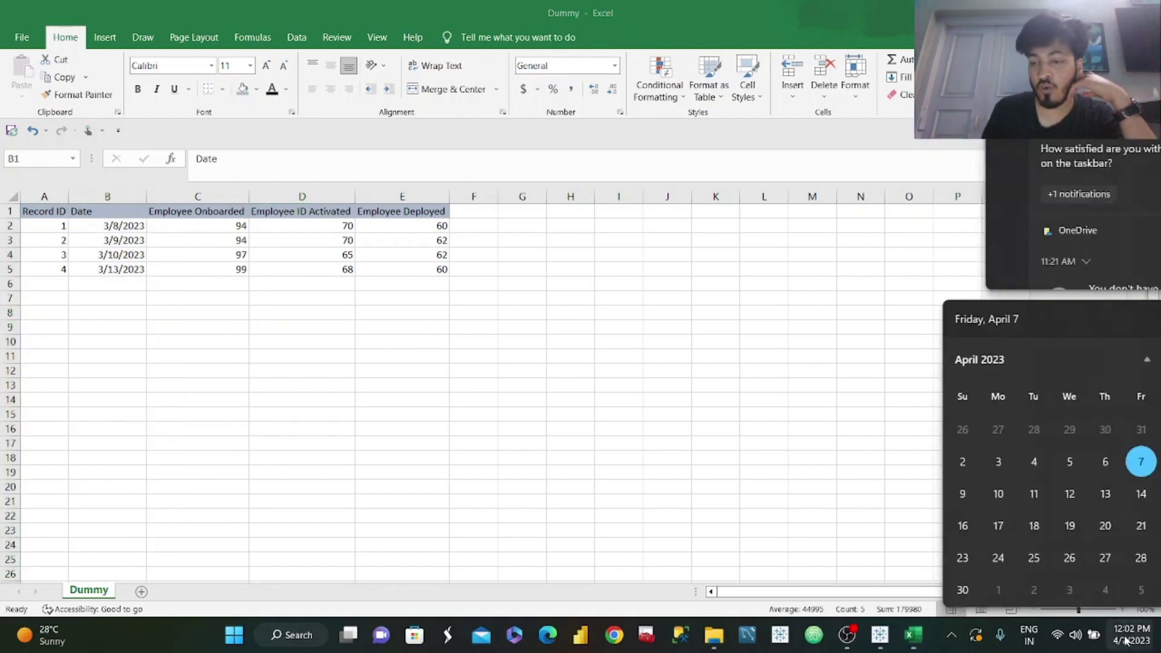
{"action": "left_click", "coordinate": [1101, 360]}
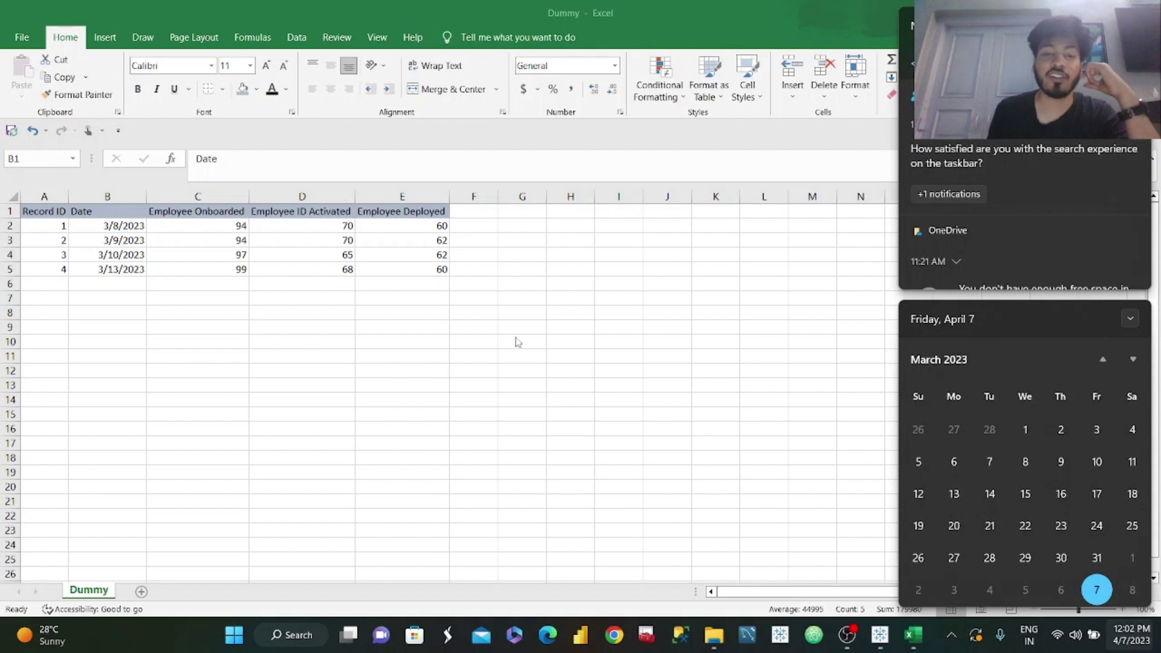
{"action": "left_click", "coordinate": [108, 197]}
{"action": "left_click", "coordinate": [272, 324]}
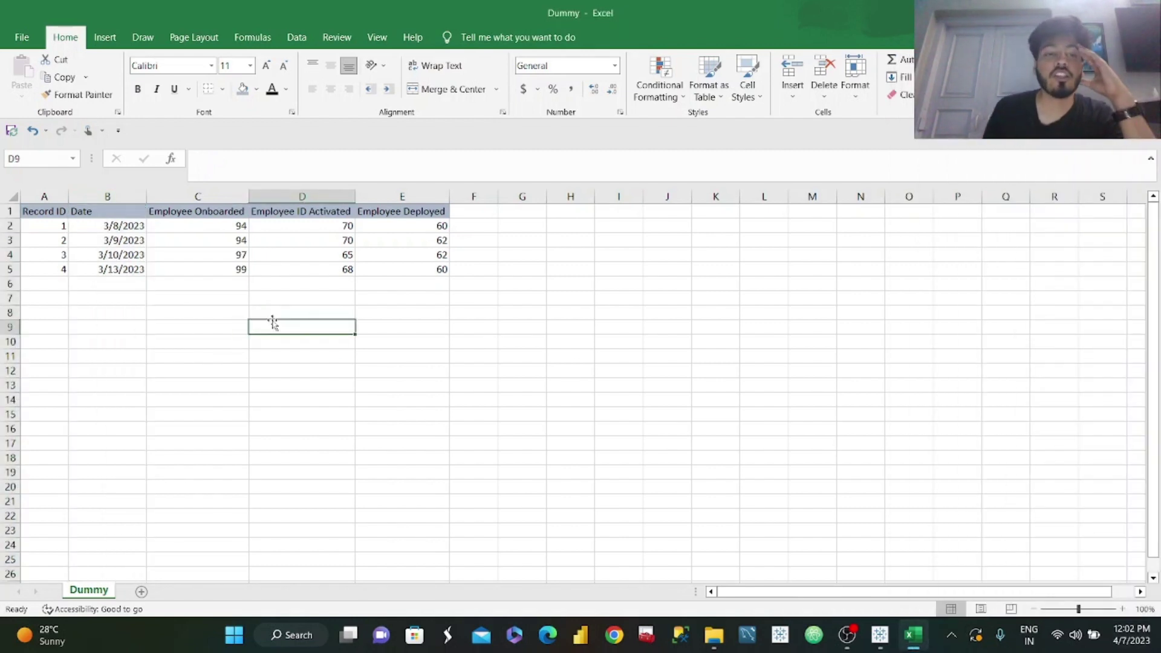
Switch to Tableau Public and try to connect to the Excel file Dummy in the OneDrive Documents folder
{"action": "left_click", "coordinate": [880, 635]}
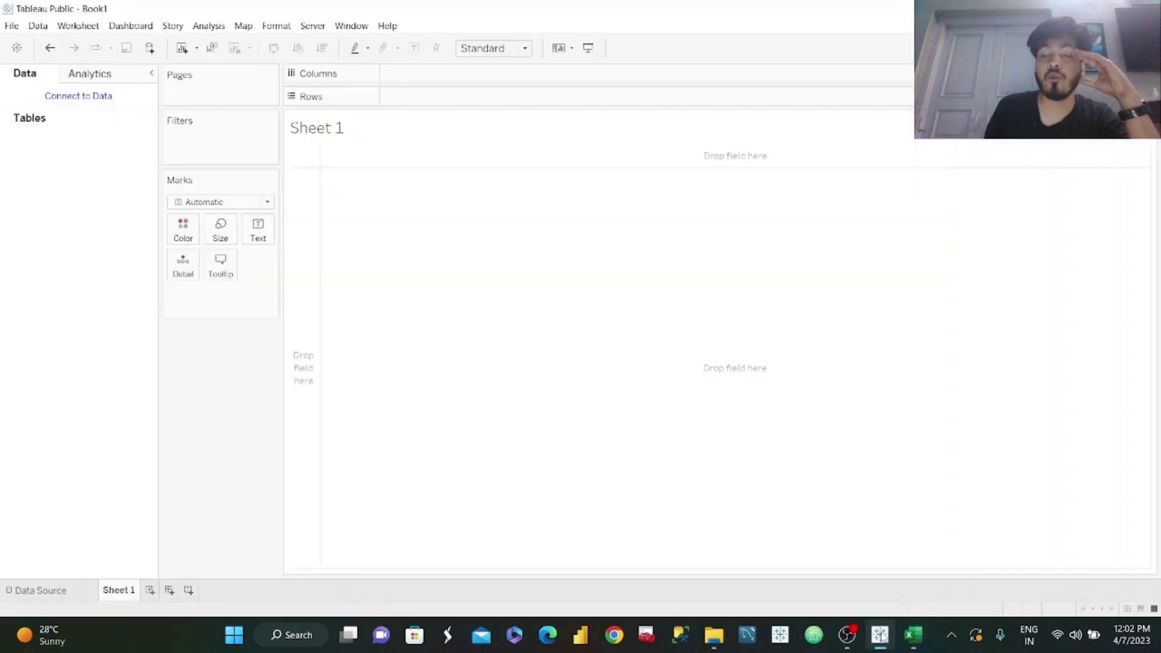
{"action": "left_click", "coordinate": [85, 97]}
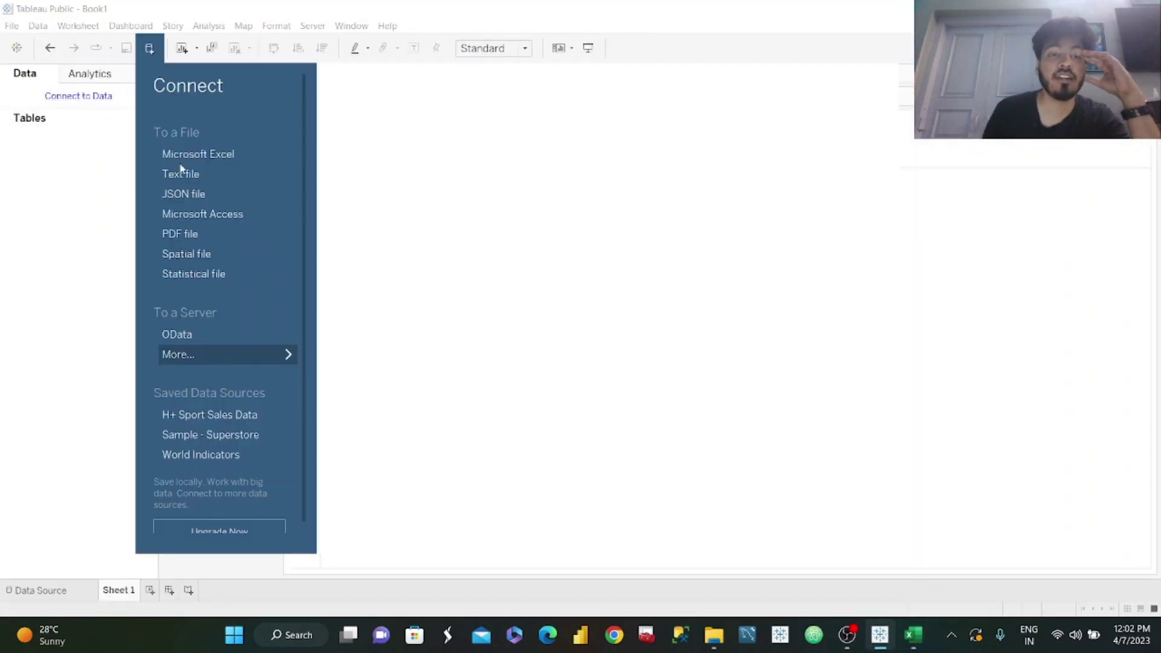
{"action": "left_click", "coordinate": [205, 155]}
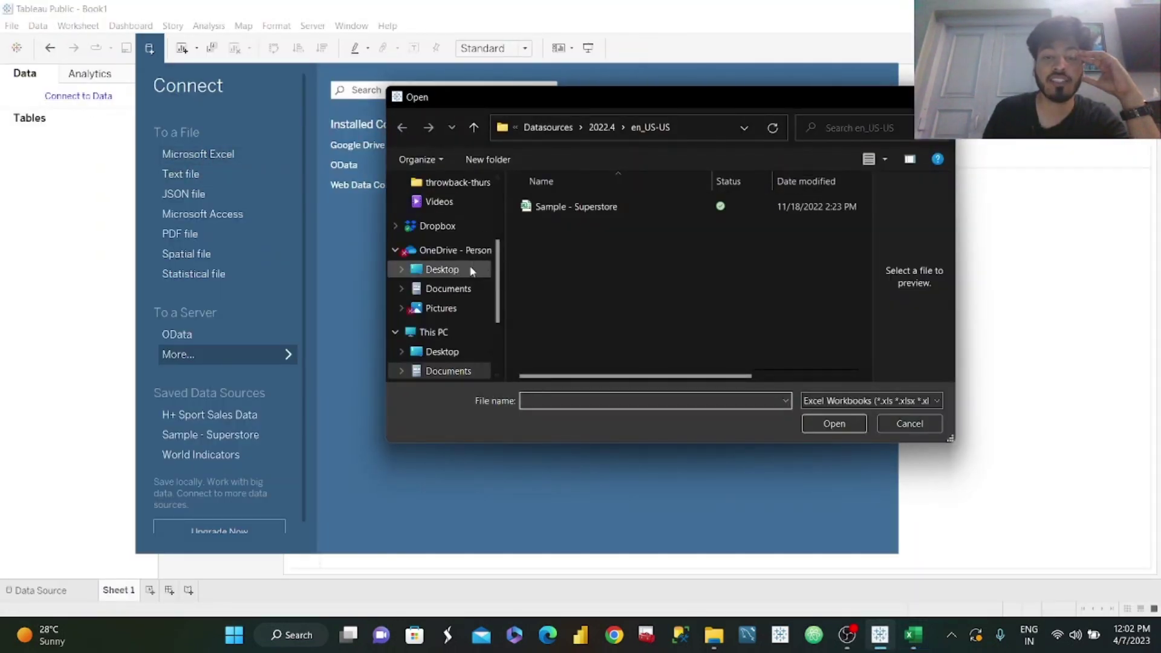
{"action": "left_click", "coordinate": [460, 289]}
{"action": "left_click_drag", "start_coordinate": [699, 257], "coordinate": [786, 259]}
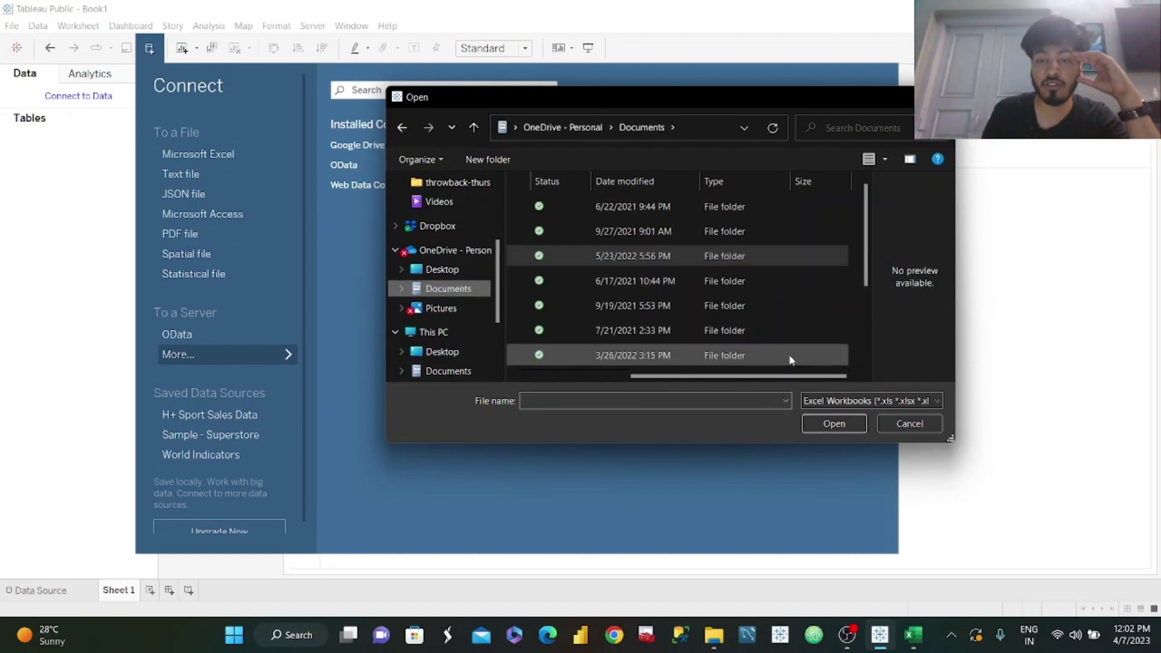
{"action": "scroll", "coordinate": [867, 290], "scroll_direction": "down", "scroll_amount": 2}
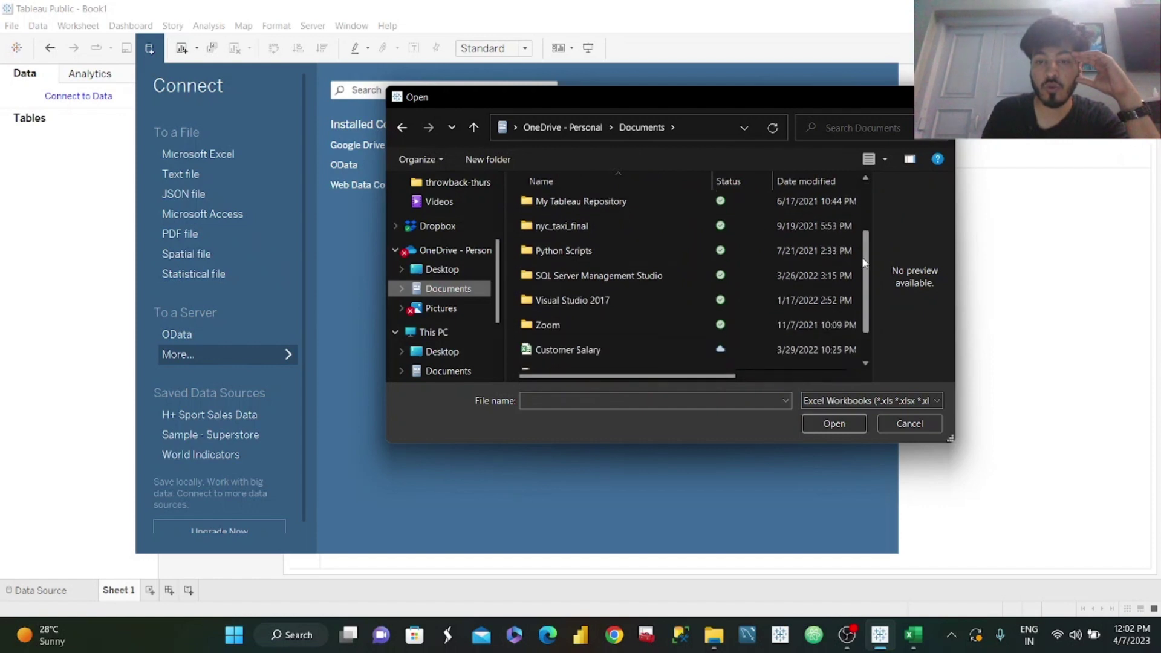
{"action": "left_click", "coordinate": [660, 339]}
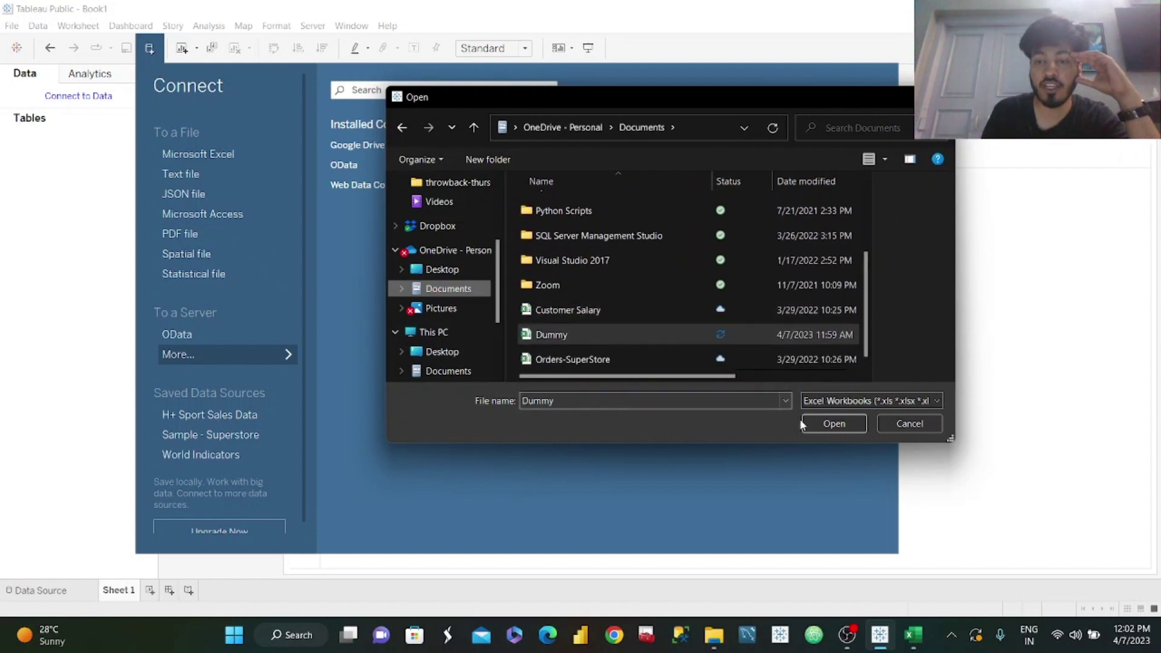
{"action": "left_click", "coordinate": [829, 423]}
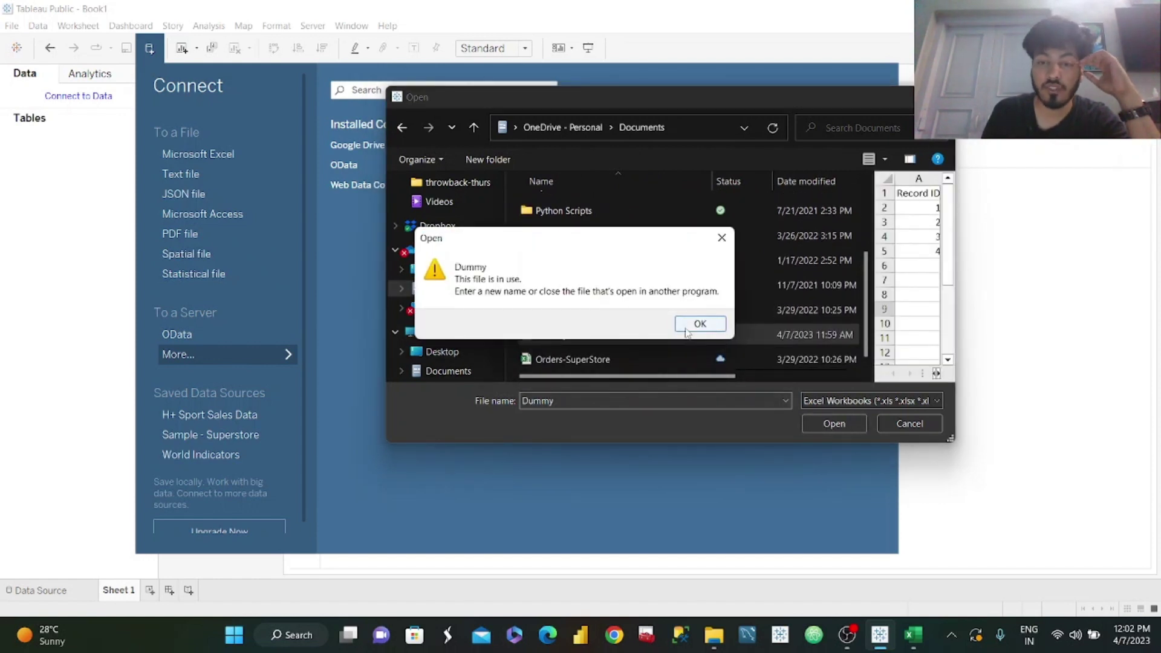
{"action": "left_click", "coordinate": [688, 322]}
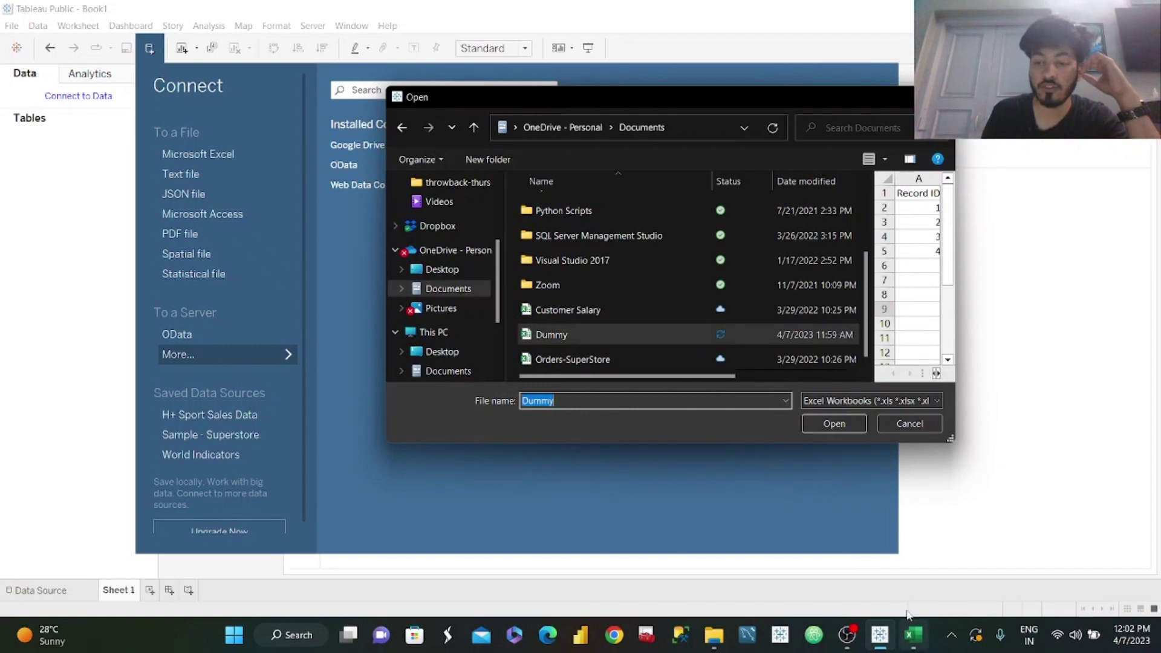
Save and close the Dummy workbook in Excel and connect Tableau Public to it as the data source
{"action": "left_click", "coordinate": [912, 632]}
{"action": "key", "text": "ctrl+w"}
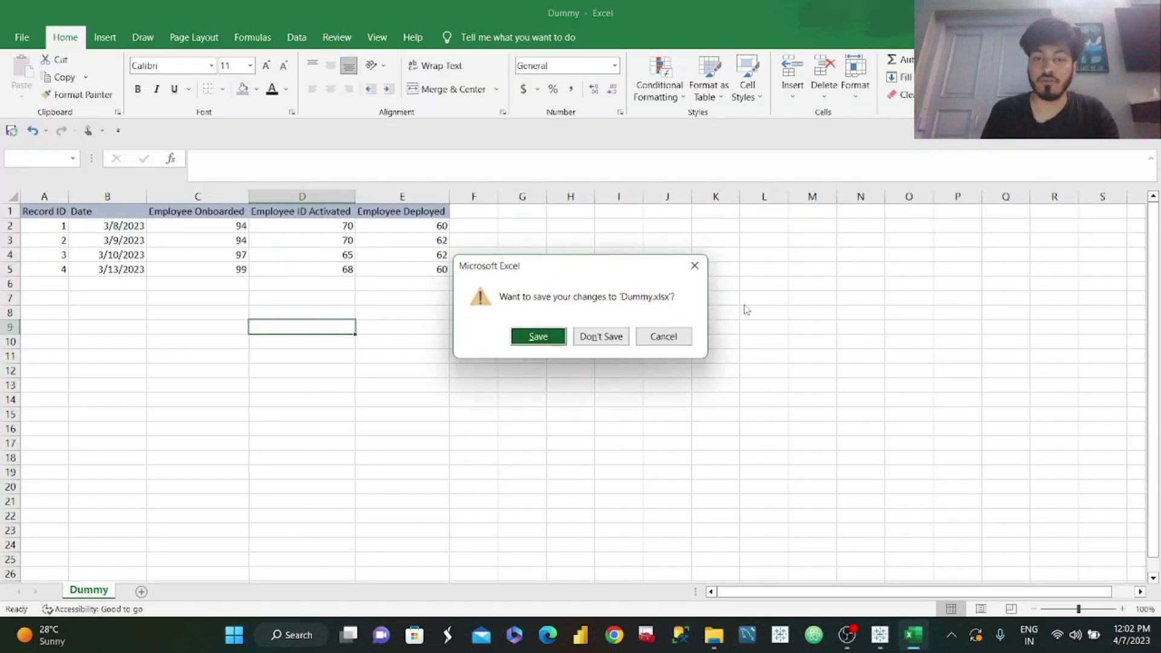
{"action": "left_click", "coordinate": [532, 336]}
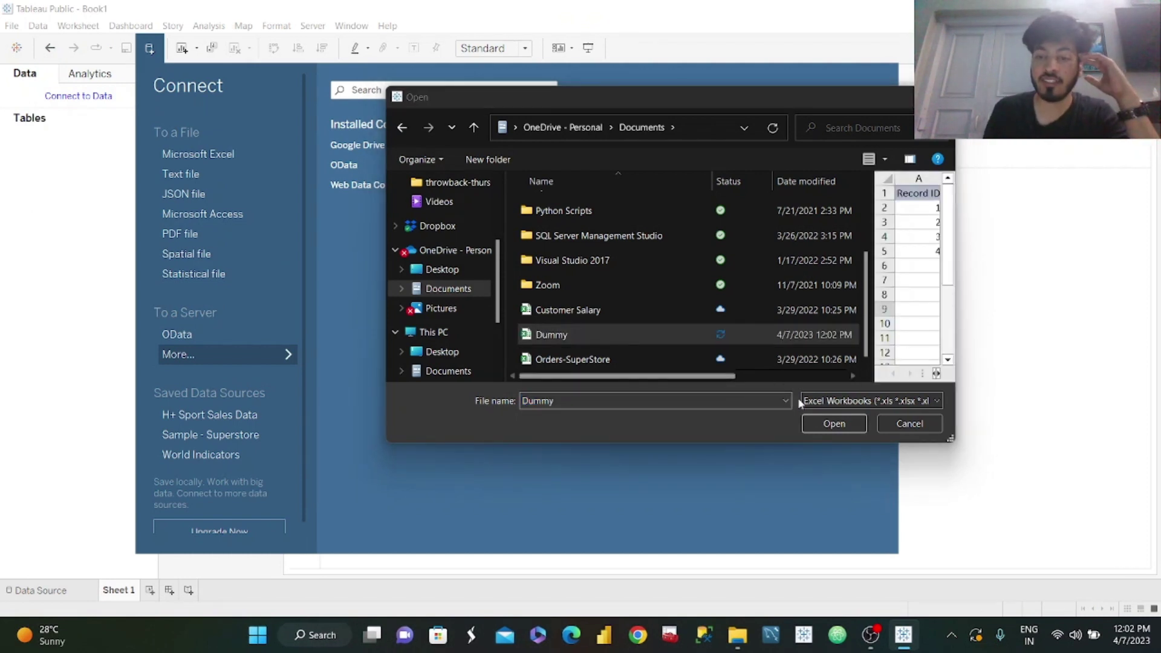
{"action": "left_click", "coordinate": [834, 424]}
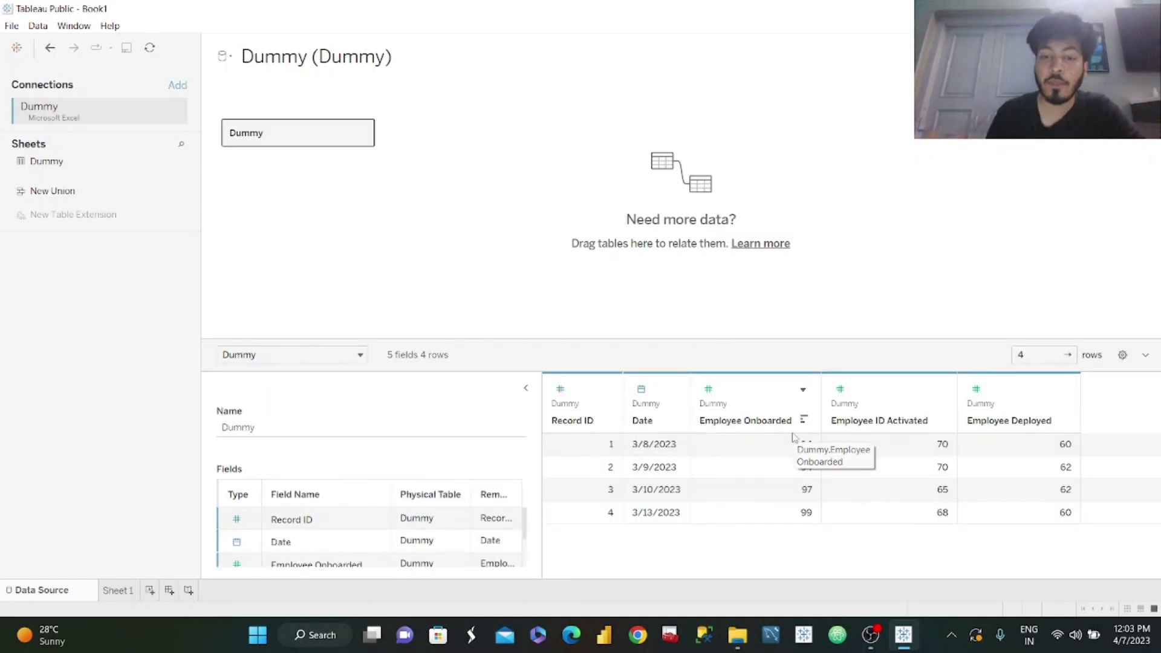
Add Date to the rows of Sheet 1 as a discrete field
{"action": "left_click", "coordinate": [128, 590]}
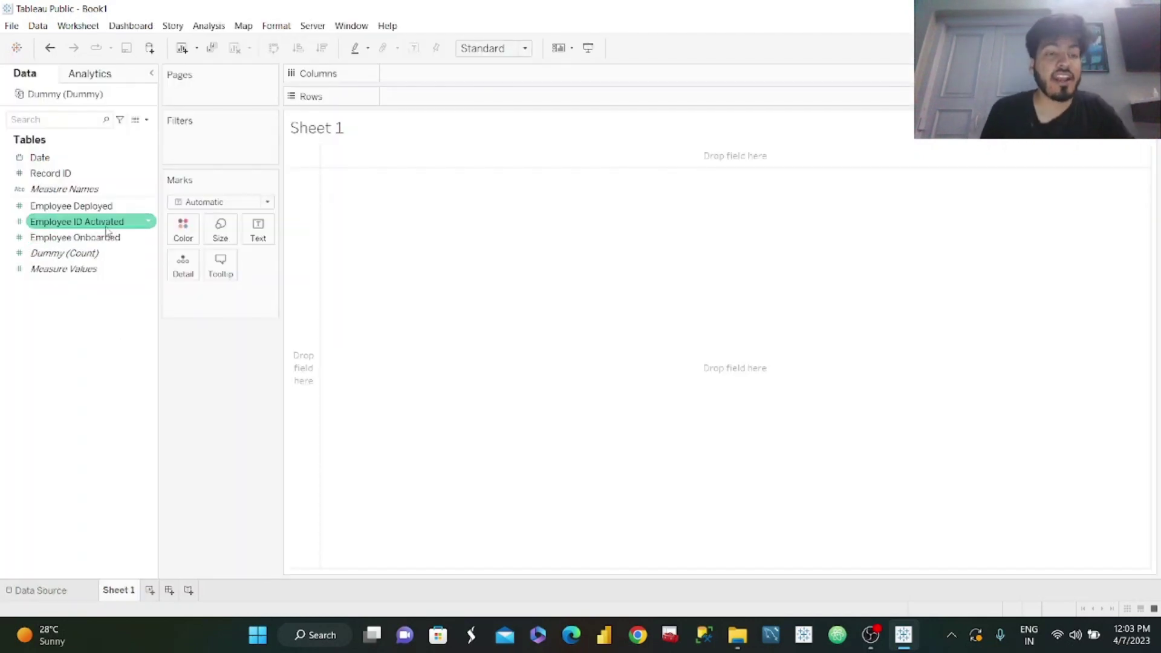
{"action": "left_click_drag", "start_coordinate": [62, 154], "coordinate": [418, 99]}
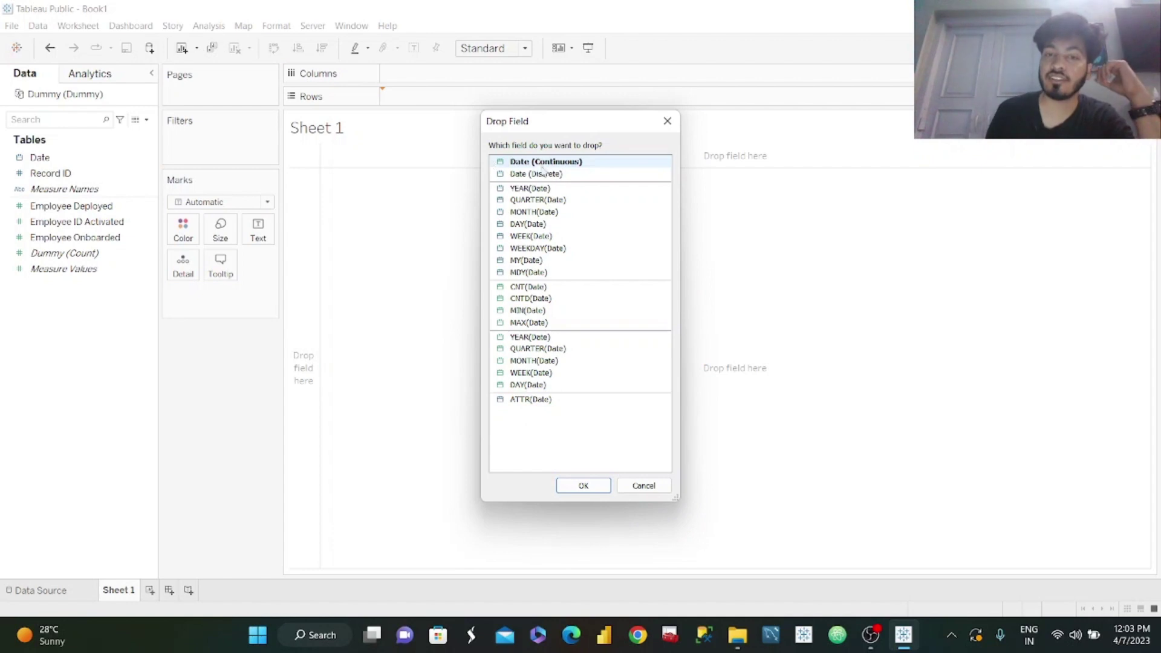
{"action": "left_click", "coordinate": [538, 174]}
{"action": "left_click", "coordinate": [587, 487]}
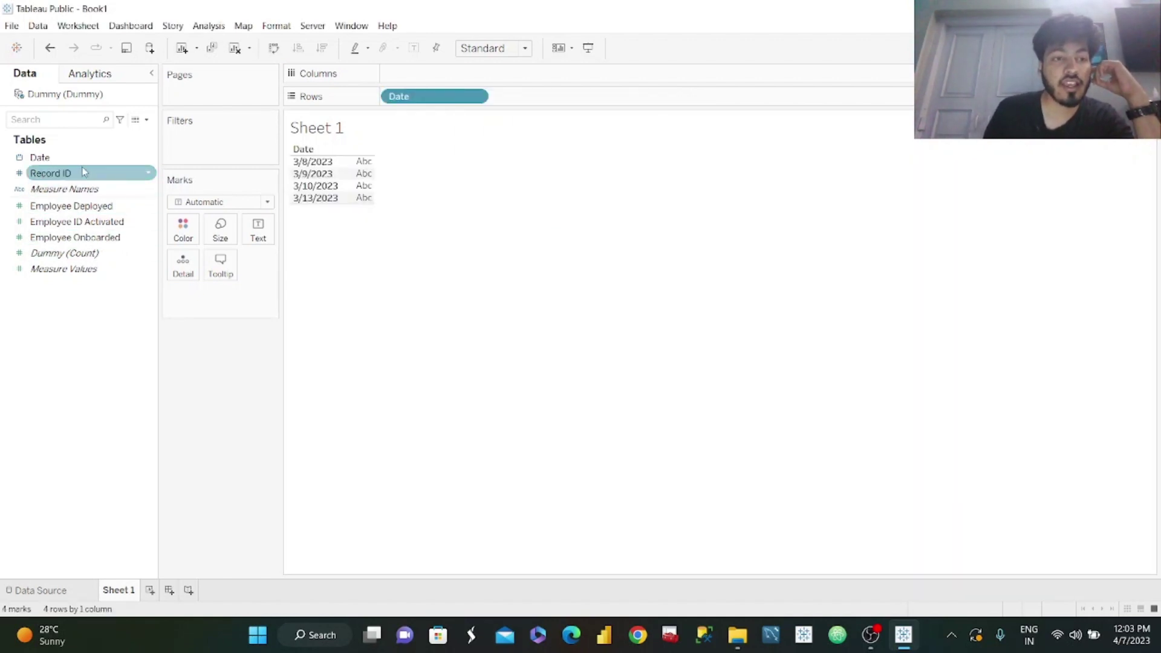
Place Record ID before Date on the rows and add WEEKDAY(Date) after it
{"action": "left_click_drag", "start_coordinate": [76, 176], "coordinate": [390, 104]}
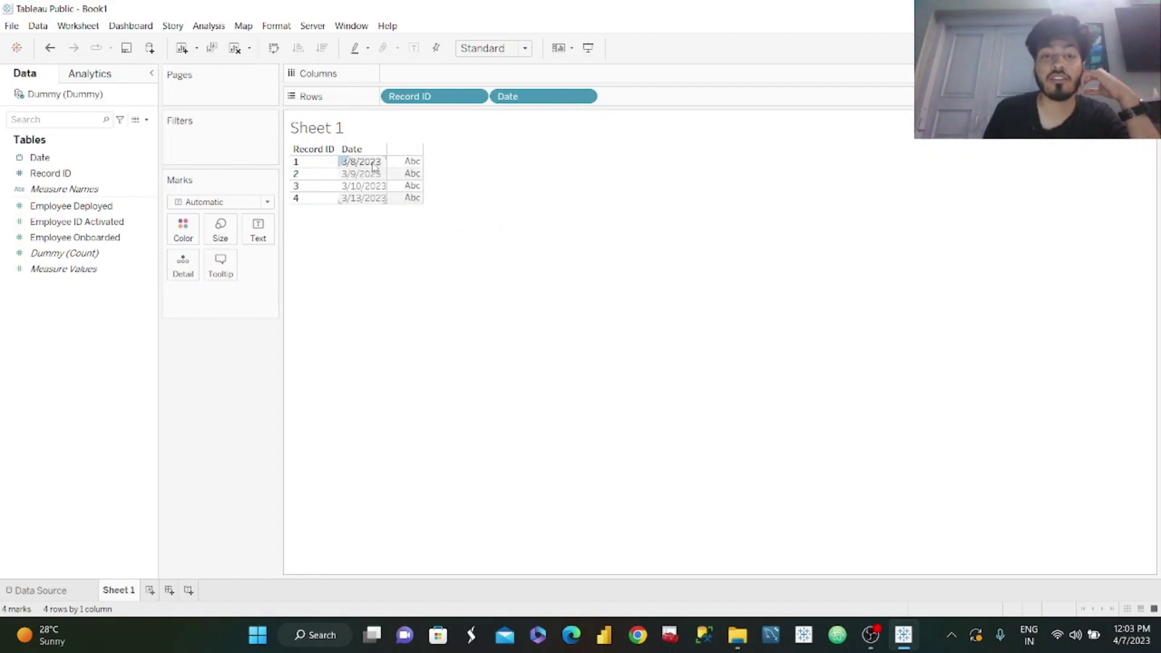
{"action": "left_click_drag", "start_coordinate": [50, 158], "coordinate": [671, 101]}
{"action": "left_click", "coordinate": [566, 248]}
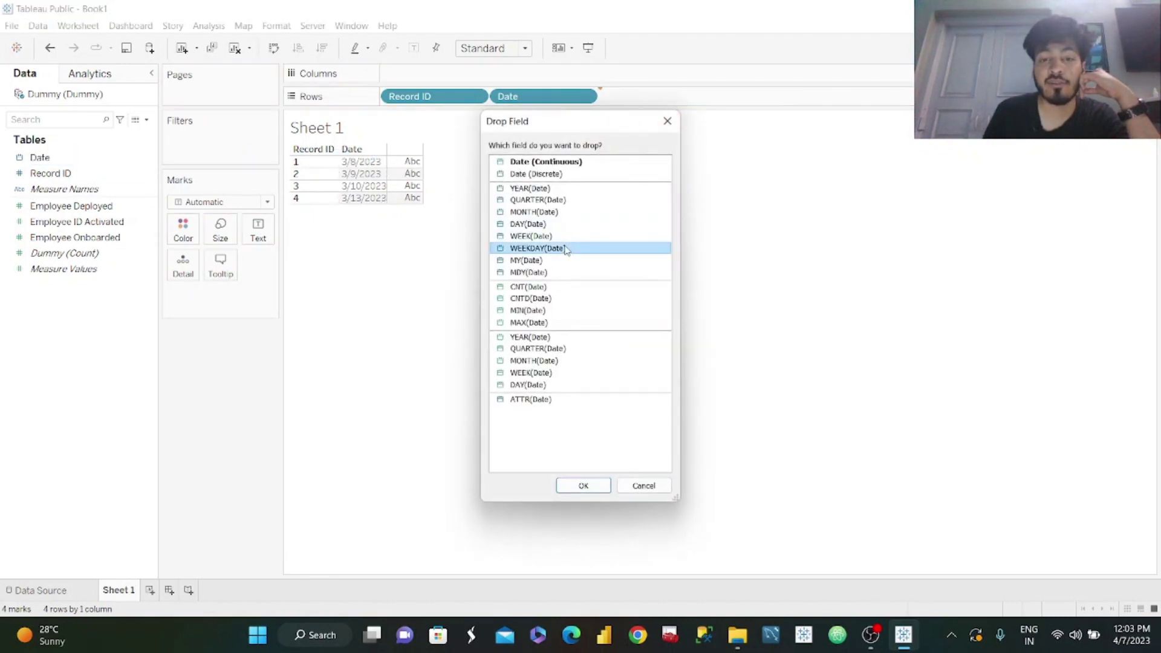
{"action": "left_click", "coordinate": [585, 485]}
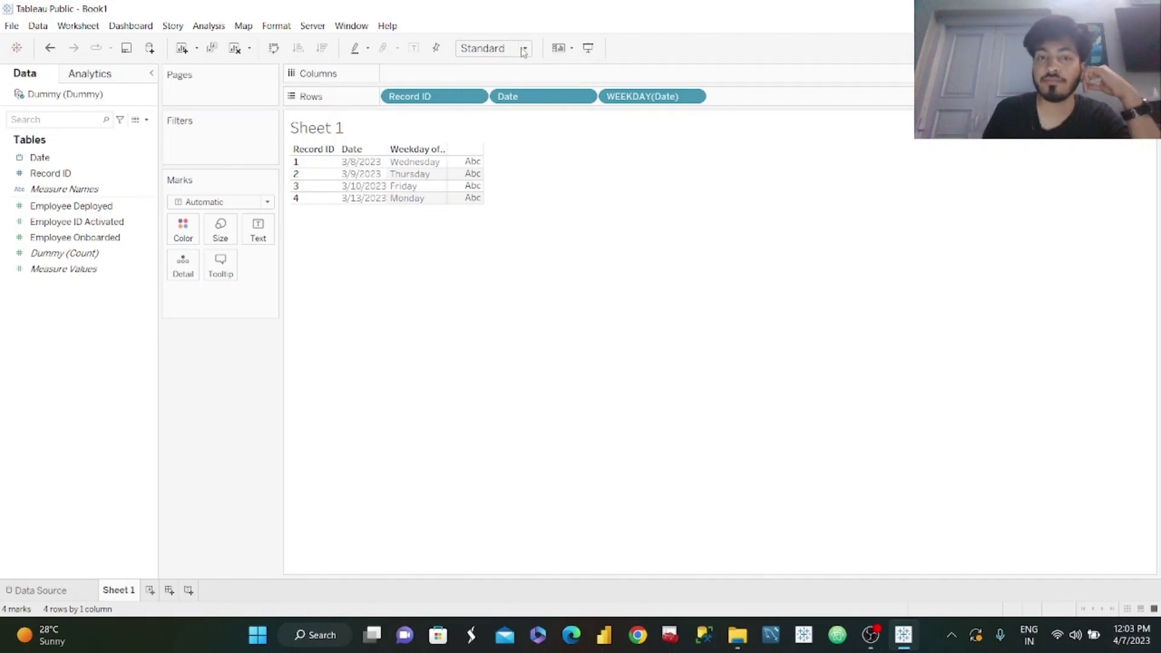
Try the Entire View, Fit Height and Fit Width options on Sheet 1 and restore the Standard fit
{"action": "left_click", "coordinate": [502, 48]}
{"action": "left_click", "coordinate": [499, 104]}
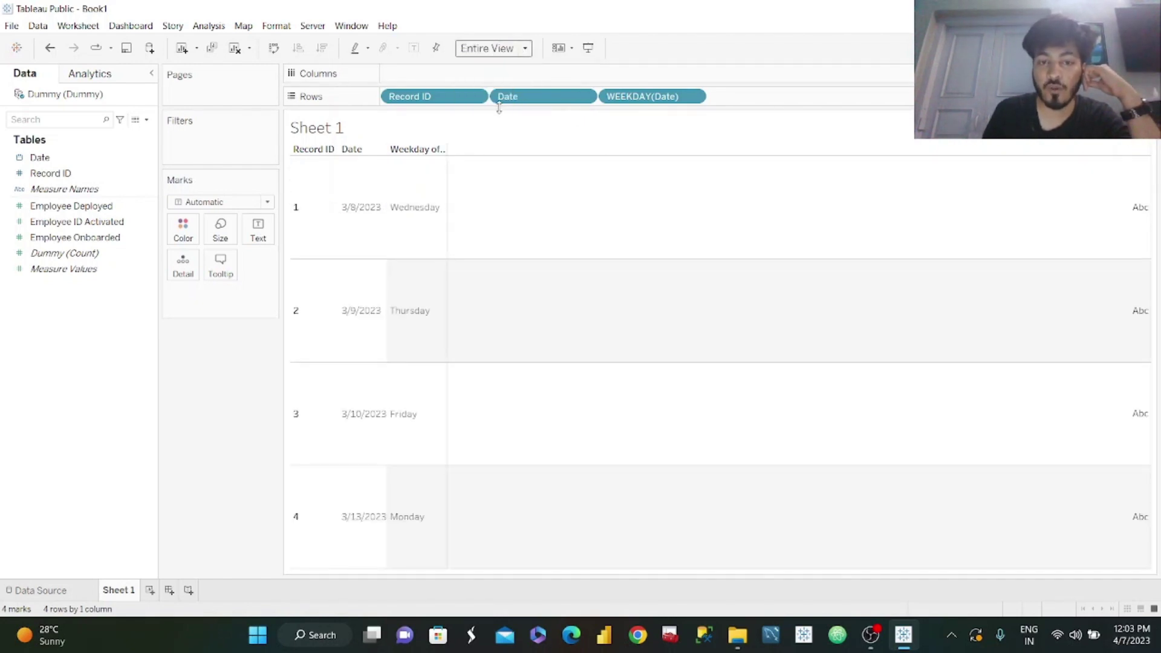
{"action": "left_click", "coordinate": [523, 49]}
{"action": "left_click", "coordinate": [484, 89]}
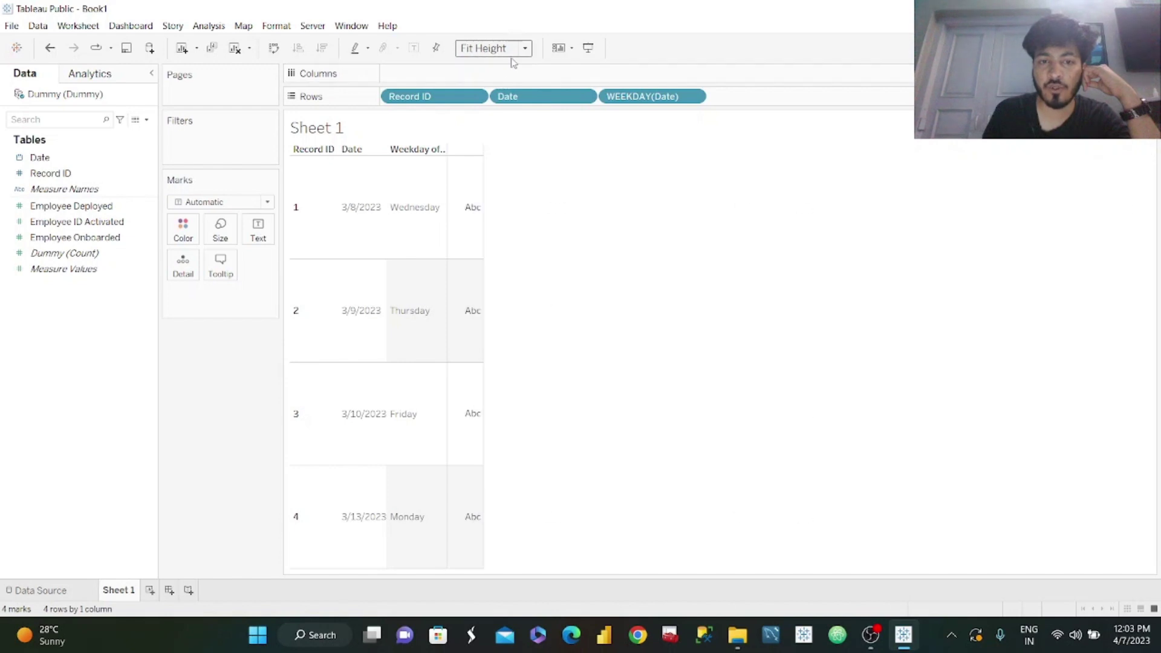
{"action": "left_click", "coordinate": [514, 49]}
{"action": "left_click", "coordinate": [483, 77]}
{"action": "left_click", "coordinate": [519, 51]}
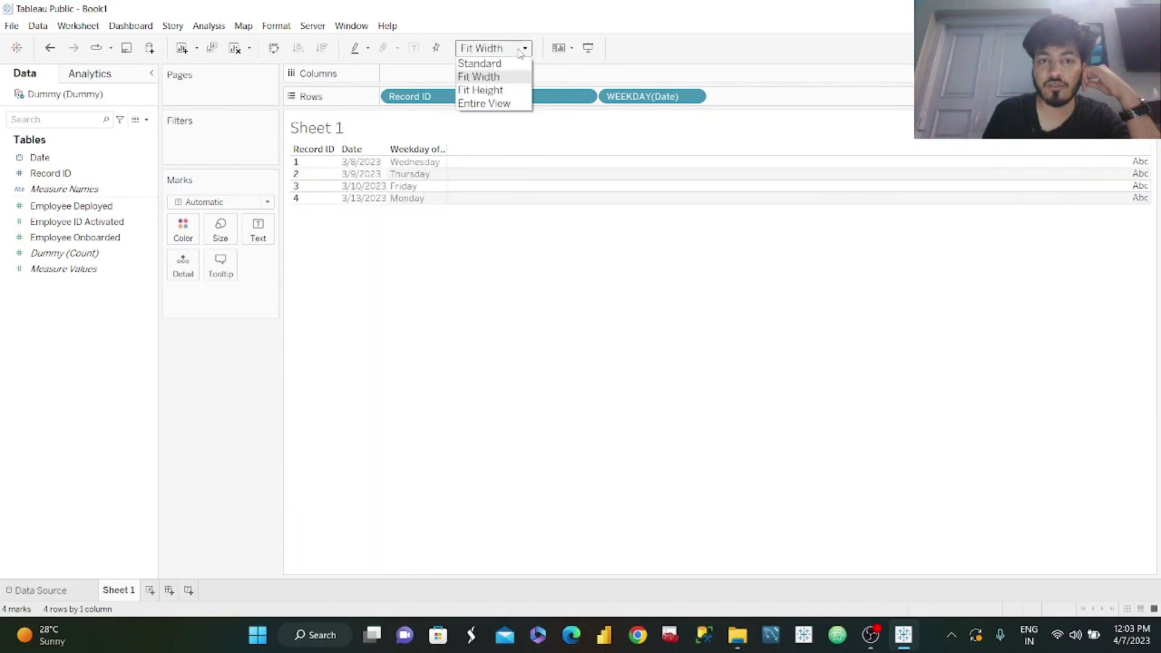
{"action": "left_click", "coordinate": [493, 64]}
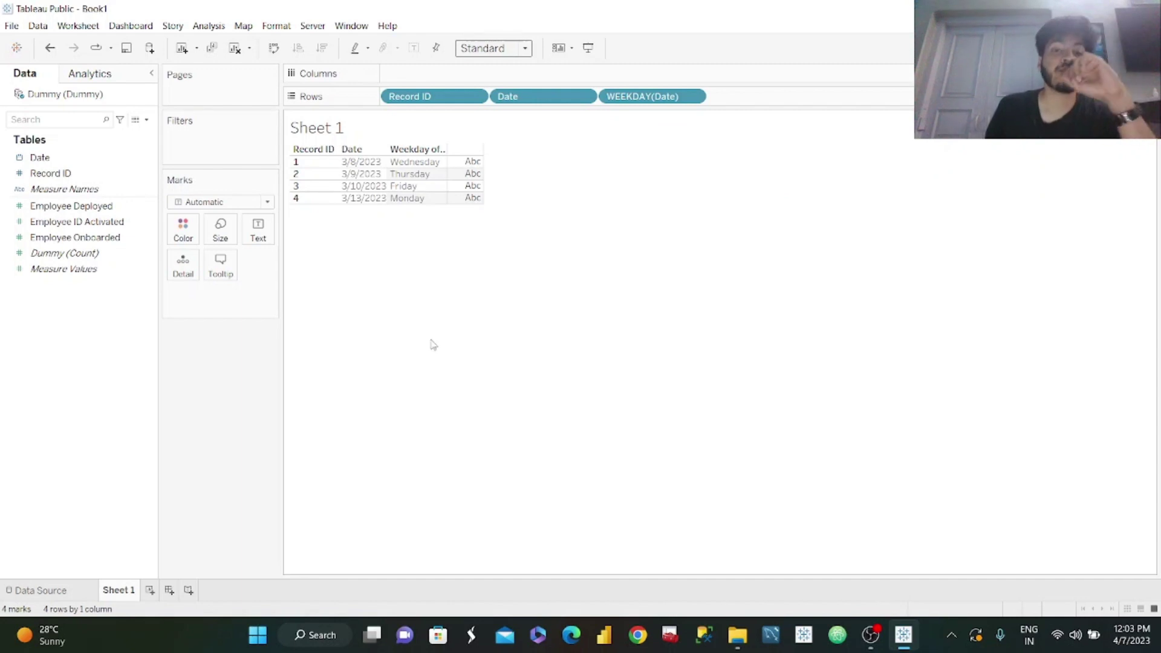
Create a calculated field named Latest Date with the formula {MAX([Date])}
{"action": "mouse_move", "coordinate": [475, 163]}
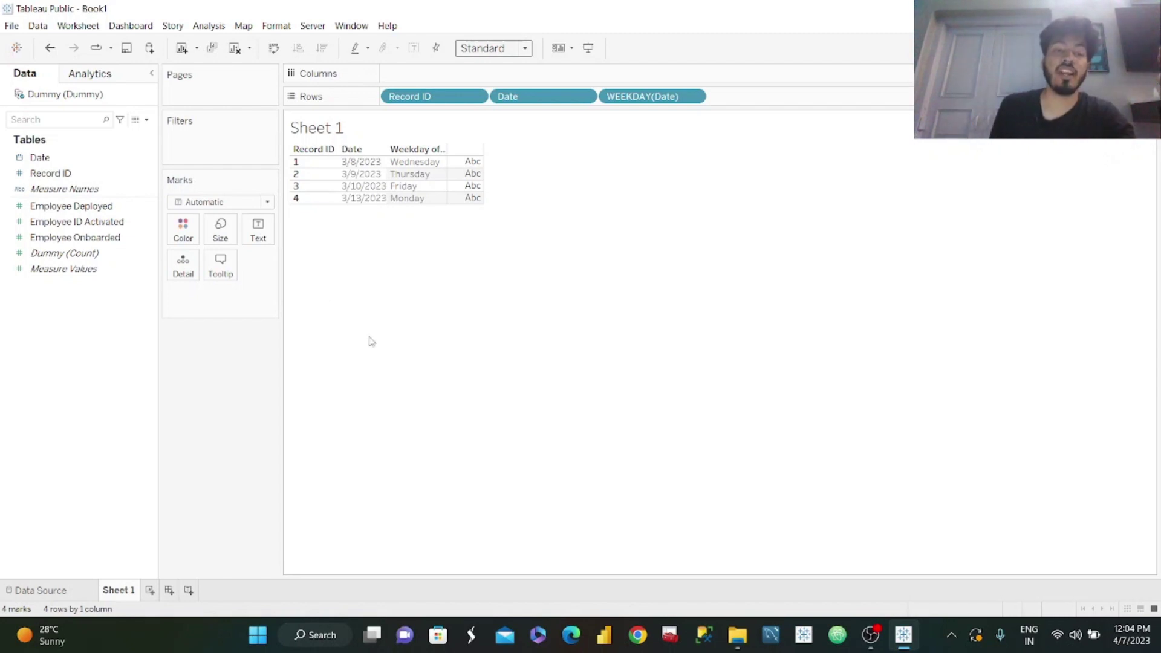
{"action": "left_click", "coordinate": [146, 119]}
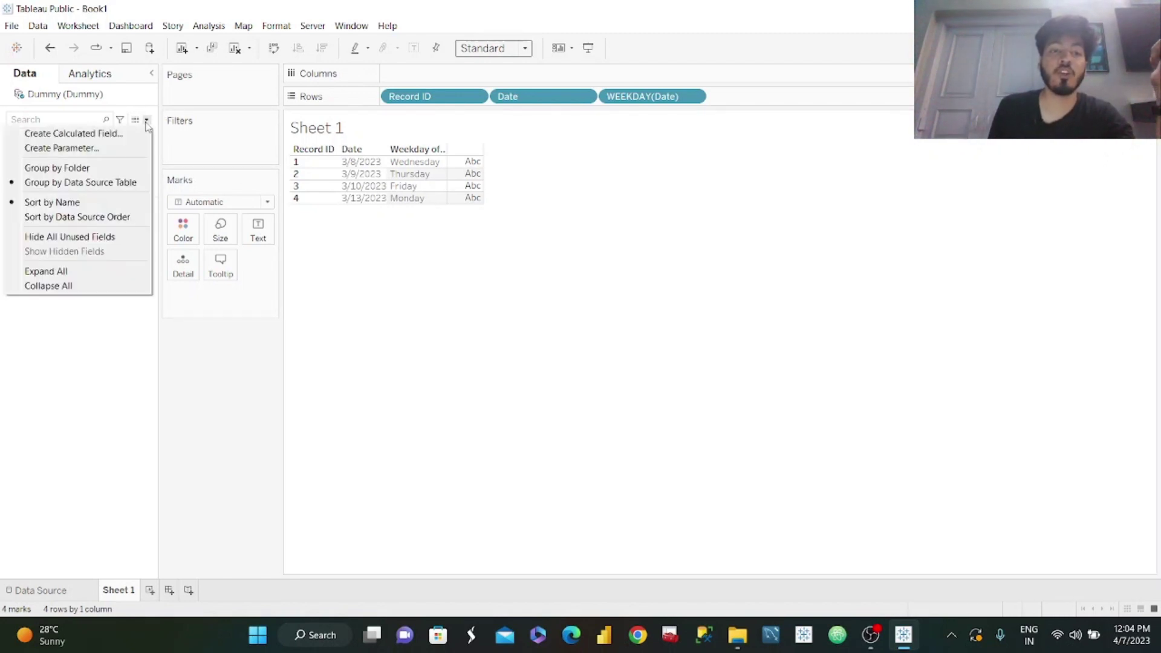
{"action": "left_click", "coordinate": [121, 133]}
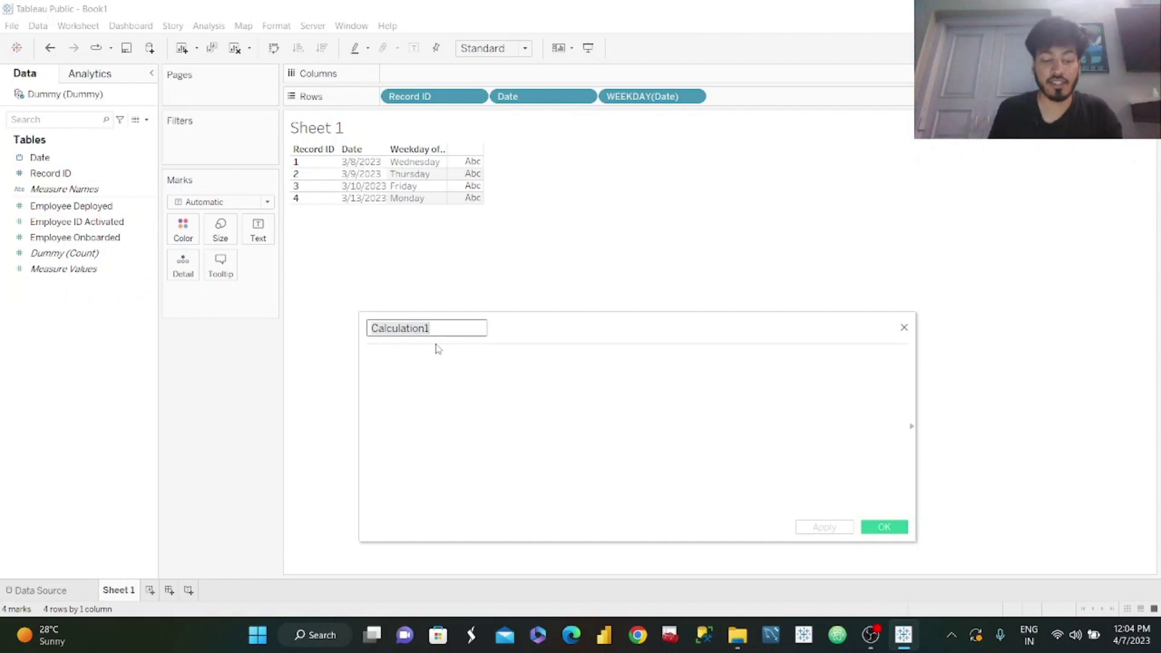
{"action": "type", "text": "Latest Date"}
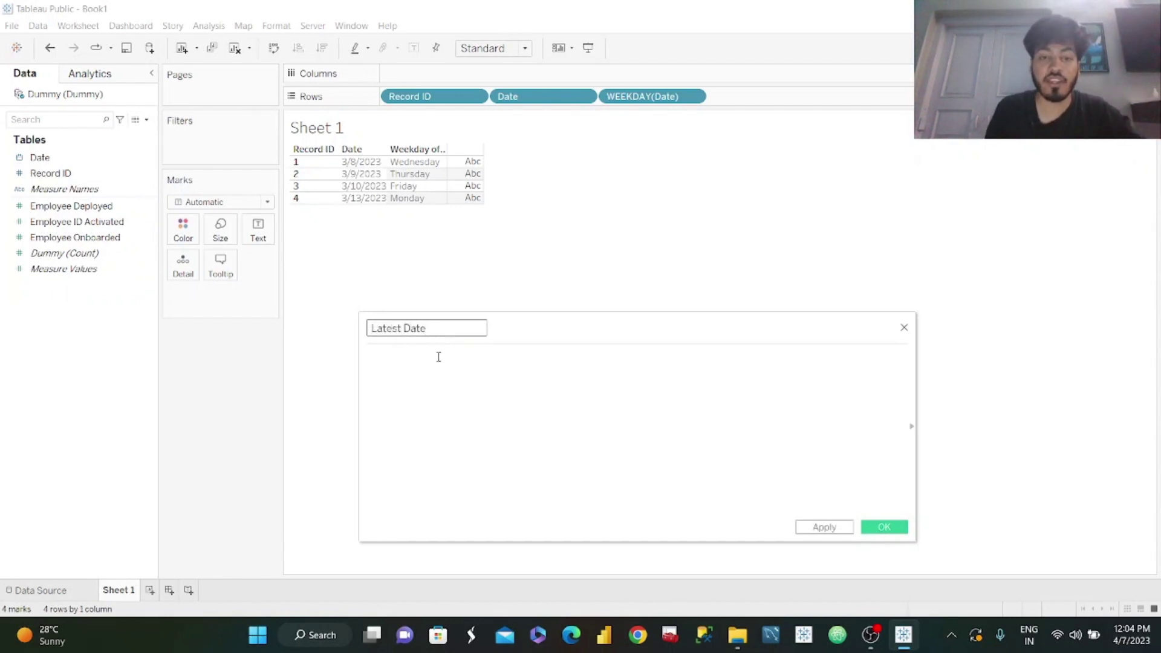
{"action": "left_click", "coordinate": [438, 357]}
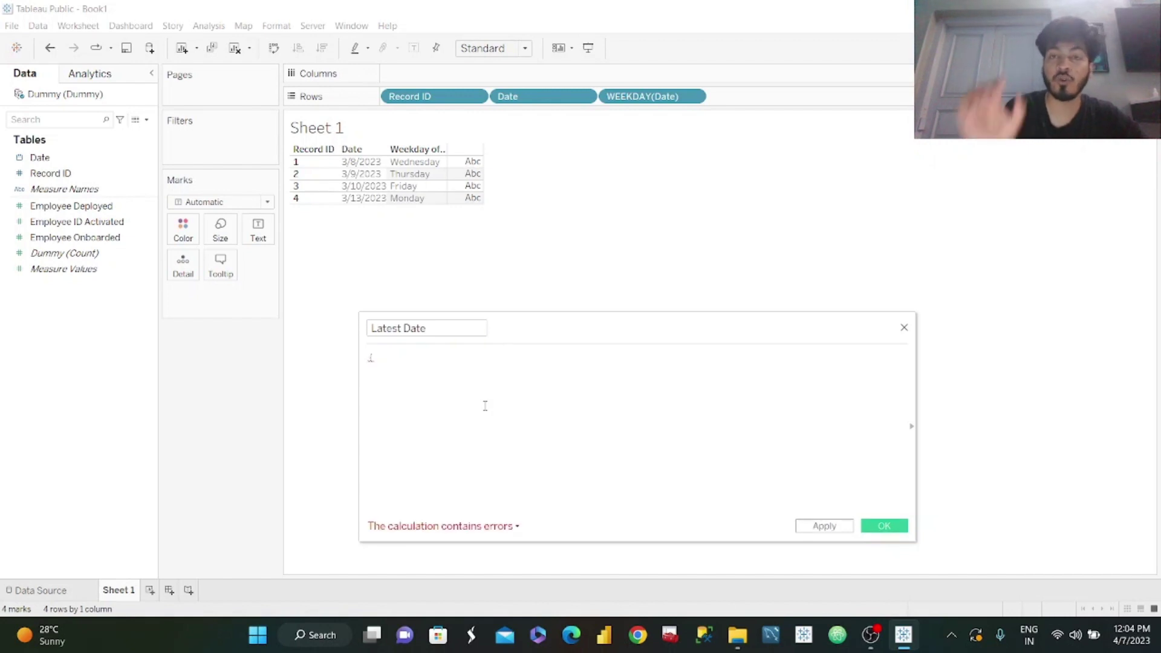
{"action": "type", "text": "{"}
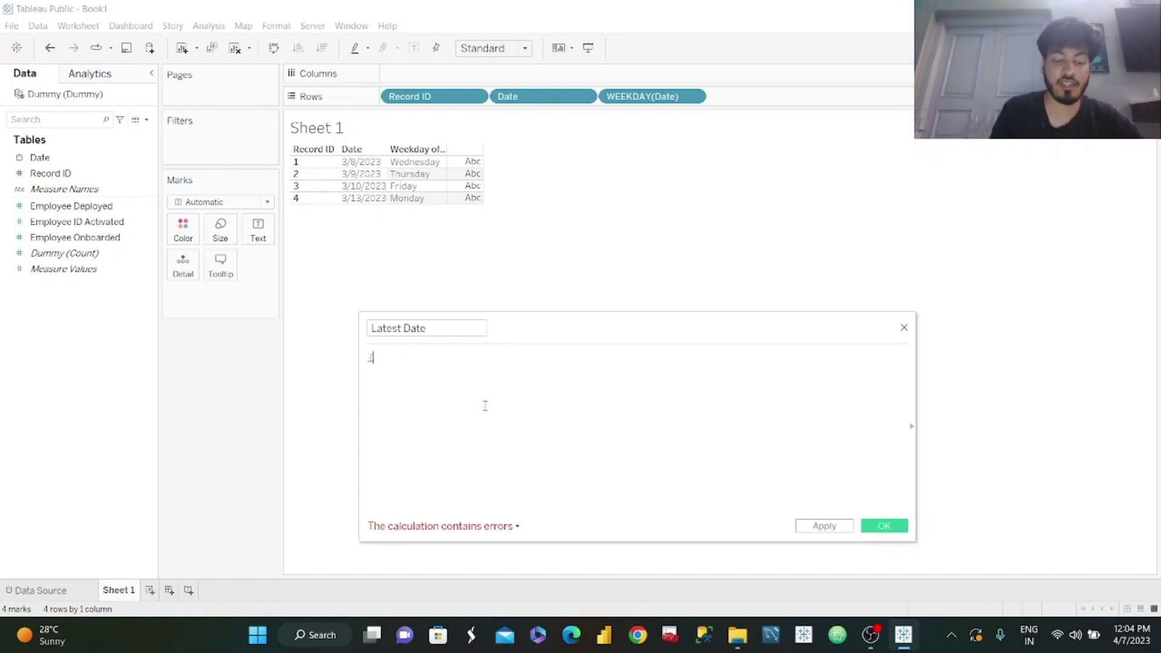
{"action": "type", "text": "MAX ("}
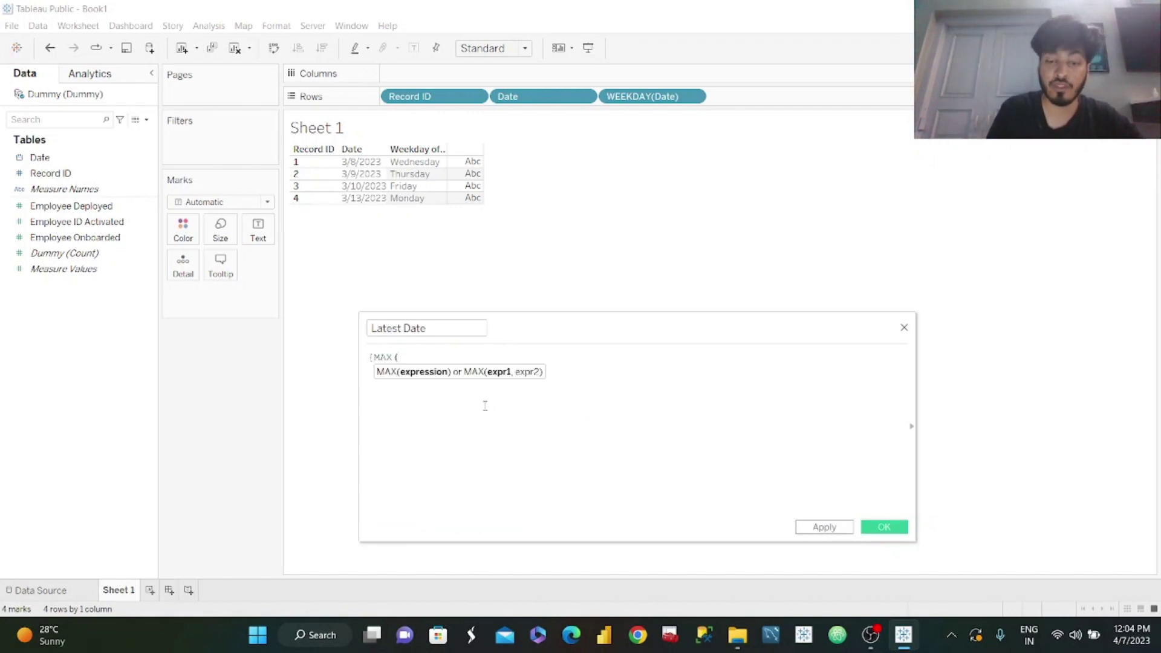
{"action": "type", "text": "[Date]"}
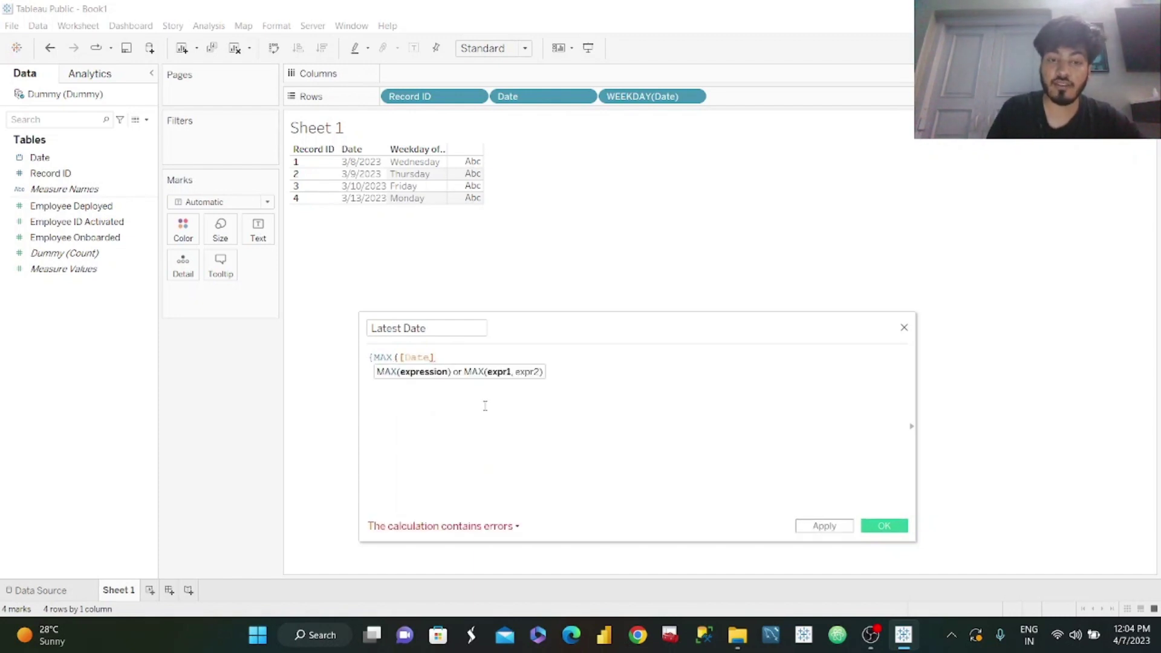
{"action": "type", "text": ")}"}
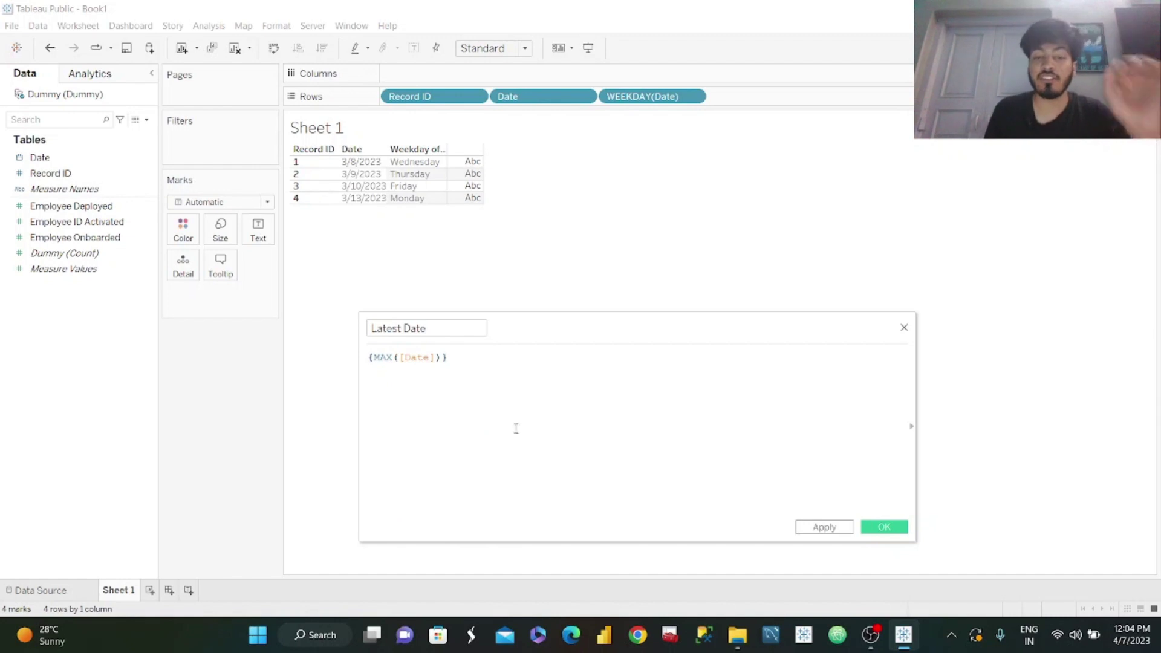
{"action": "left_click", "coordinate": [838, 532]}
{"action": "left_click", "coordinate": [863, 533]}
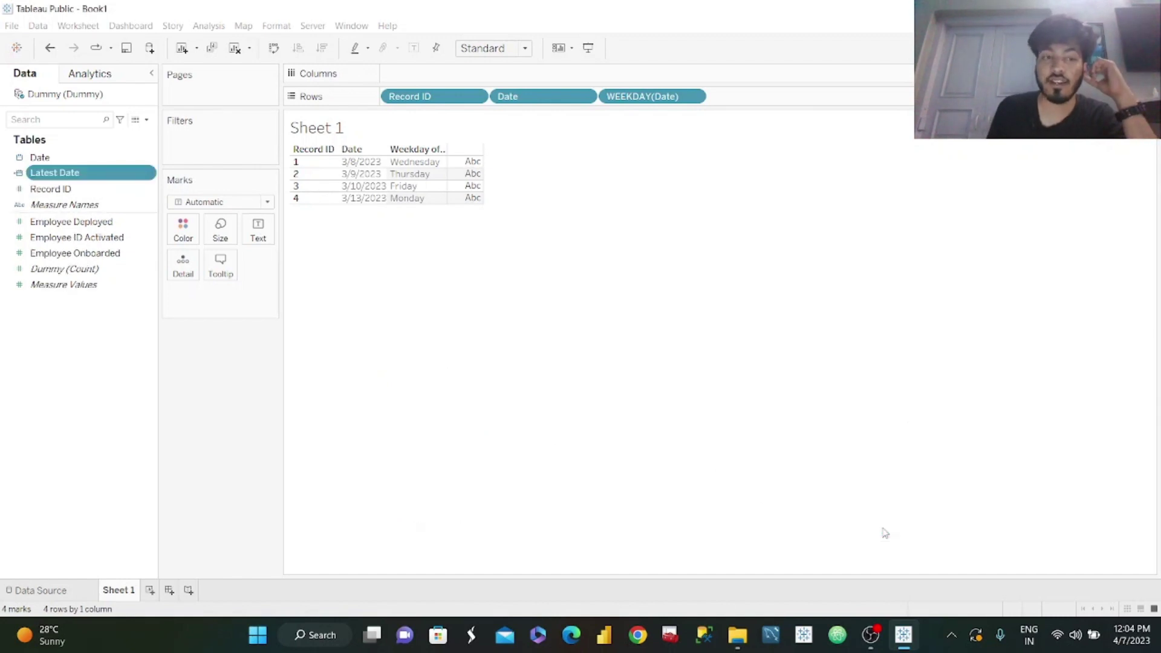
Add Latest Date as a discrete field after WEEKDAY(Date) on the rows of Sheet 1
{"action": "left_click_drag", "start_coordinate": [99, 175], "coordinate": [783, 99]}
{"action": "left_click", "coordinate": [592, 175]}
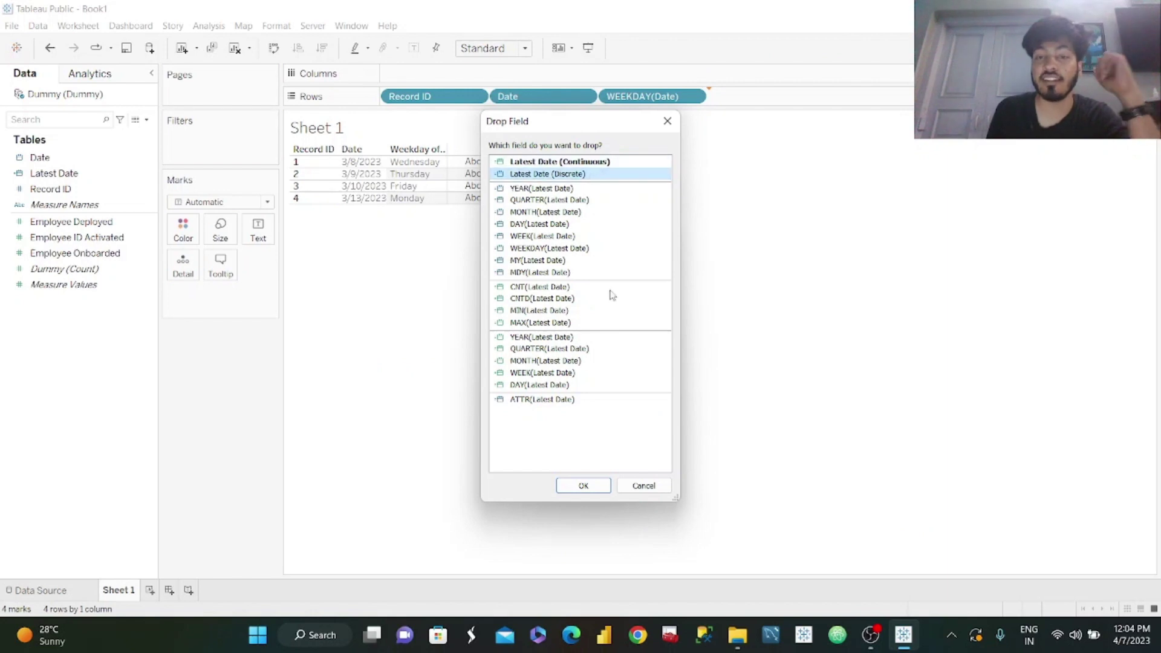
{"action": "left_click", "coordinate": [583, 485]}
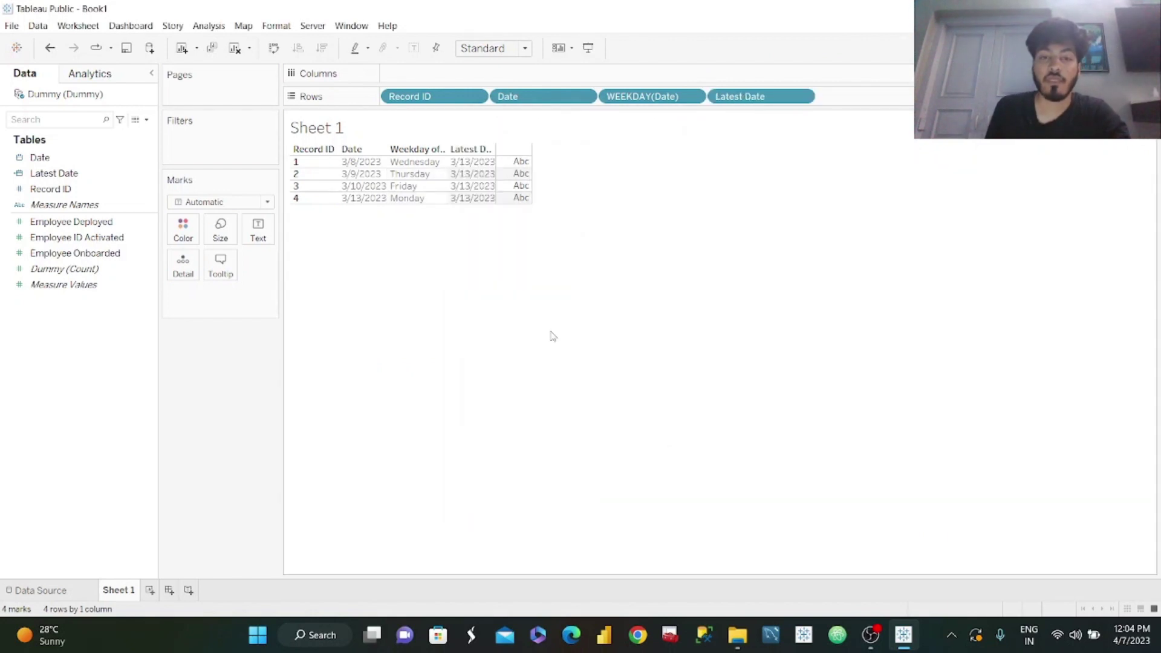
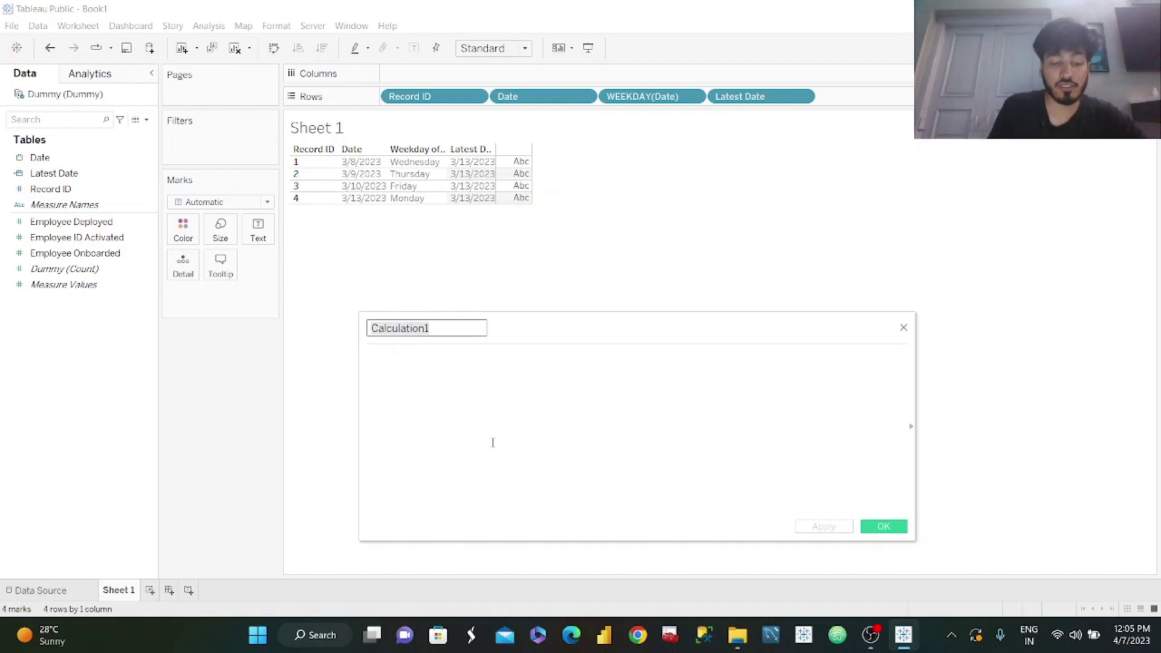
Create a calculated field Weekday with DATEPART('weekday',[Latest Date]) and place it as a discrete field after Latest Date on the rows
{"action": "type", "text": "Weekday"}
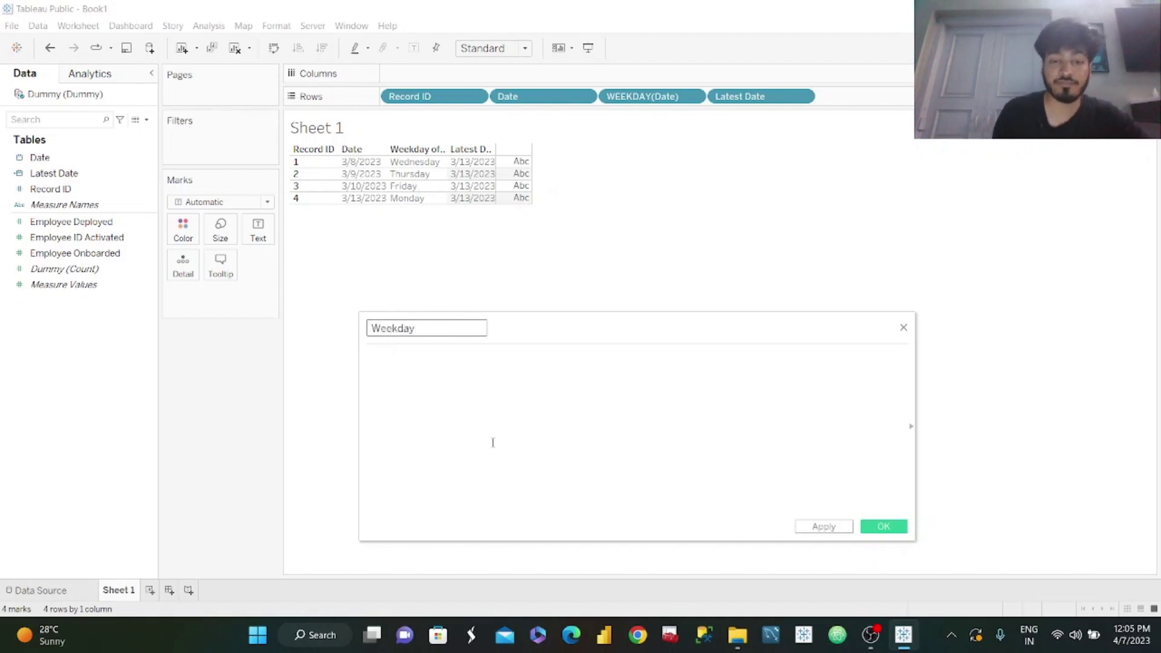
{"action": "left_click", "coordinate": [453, 398]}
{"action": "type", "text": "DATE"}
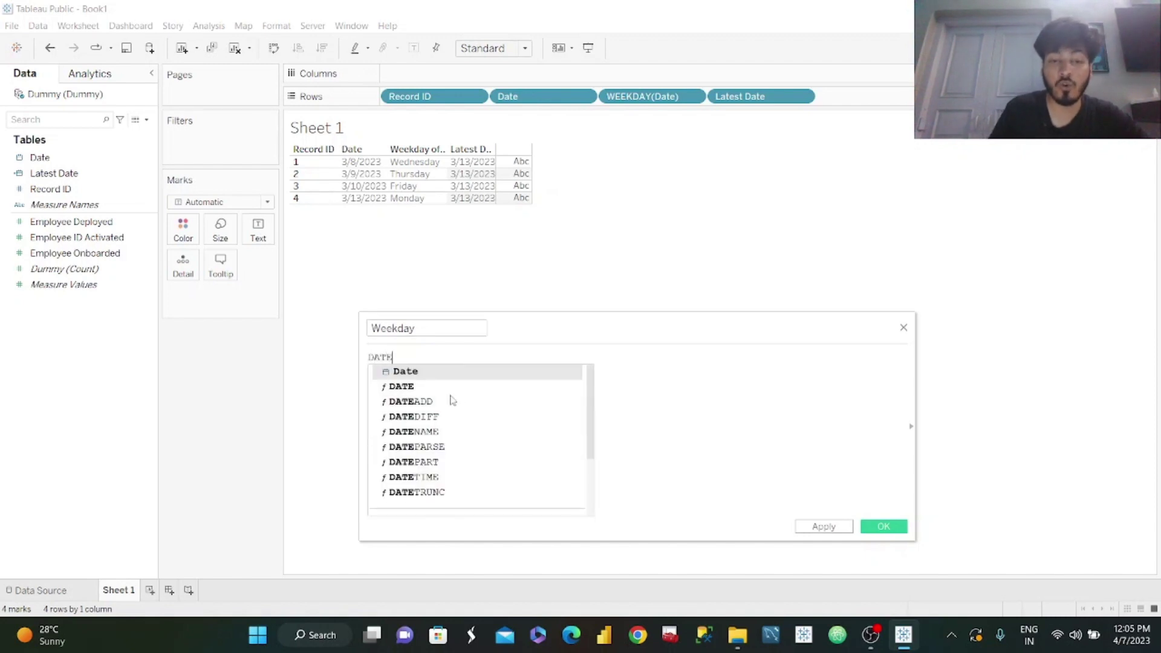
{"action": "type", "text": "PART('wee"}
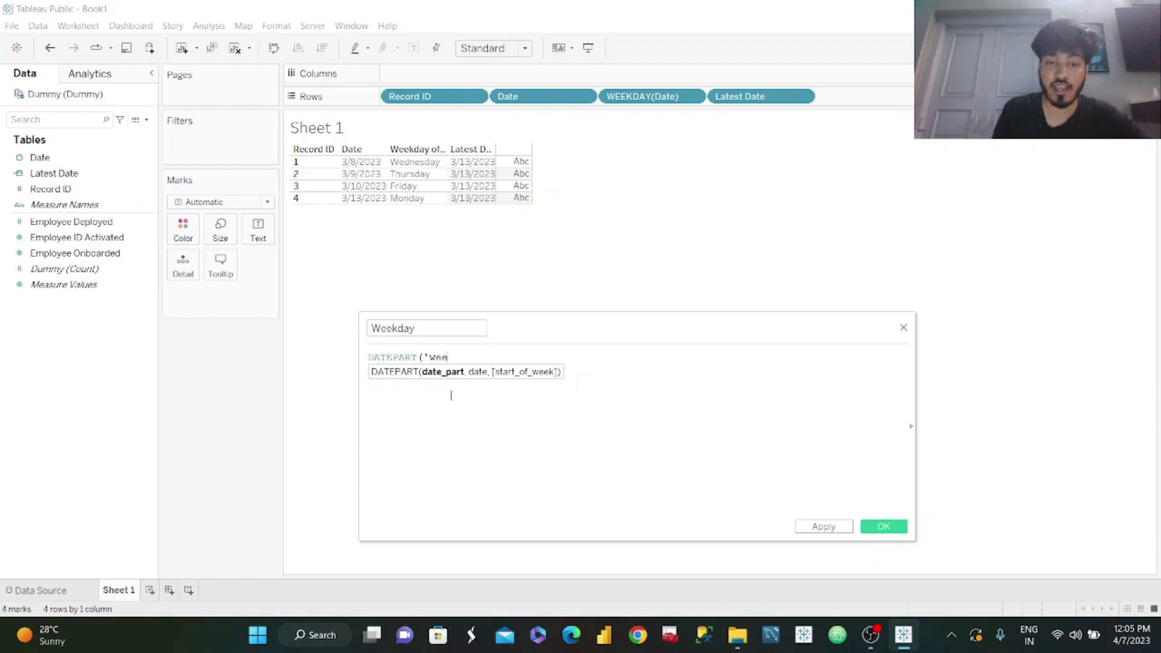
{"action": "type", "text": "kday',"}
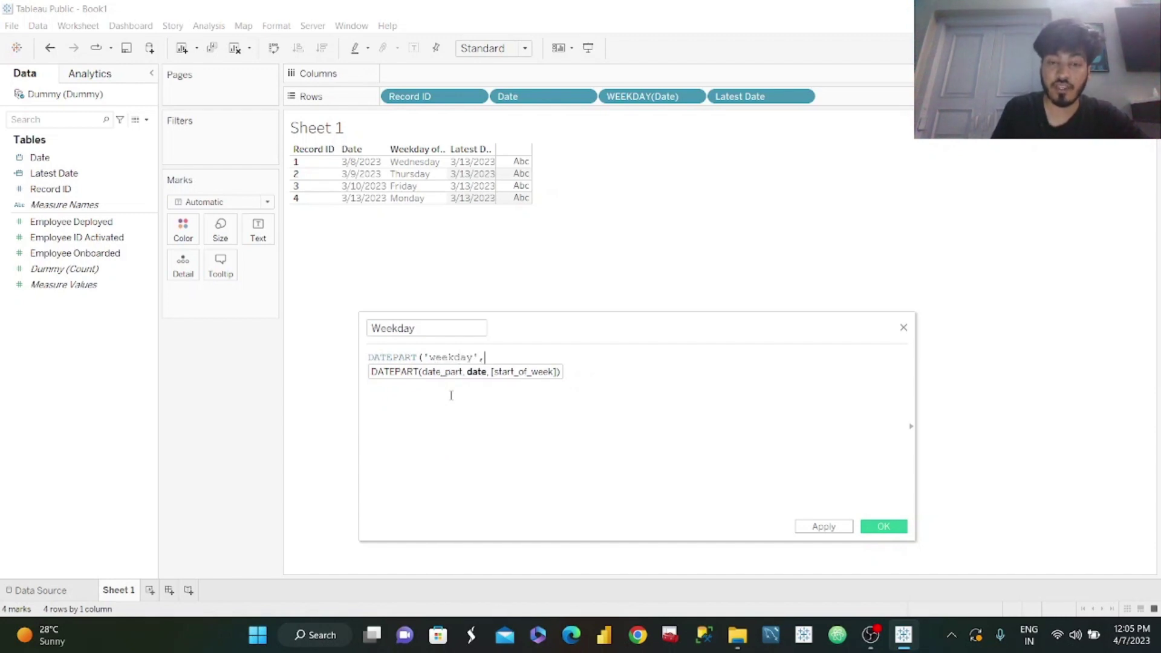
{"action": "type", "text": "late"}
{"action": "key", "text": "Return"}
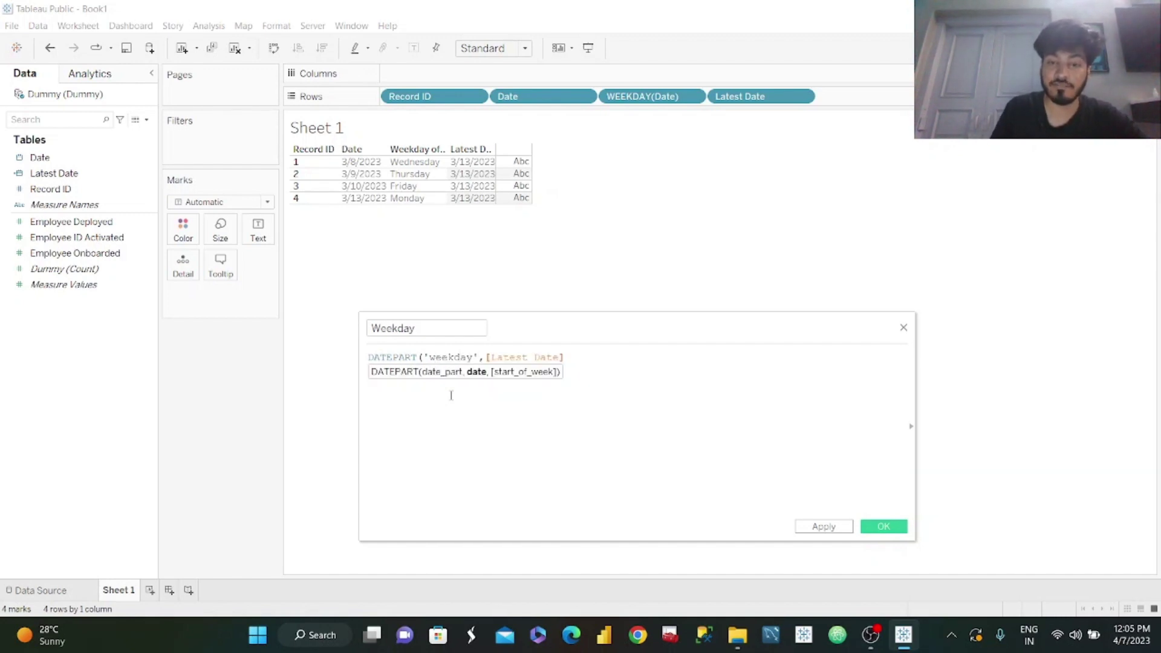
{"action": "type", "text": ")"}
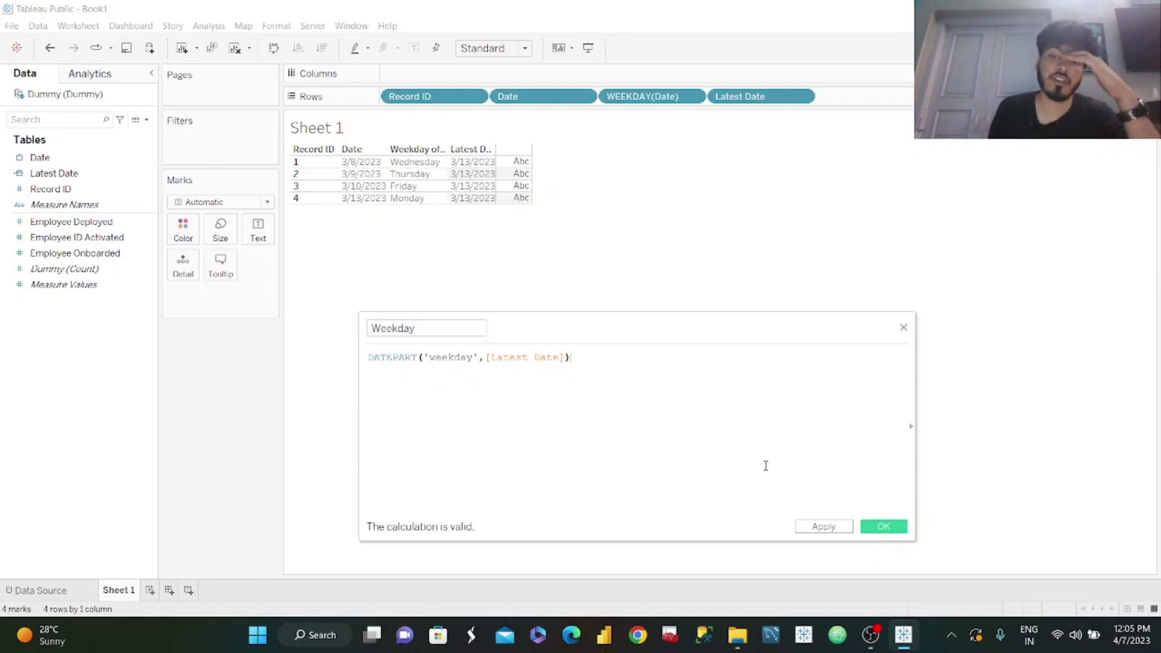
{"action": "left_click", "coordinate": [827, 527]}
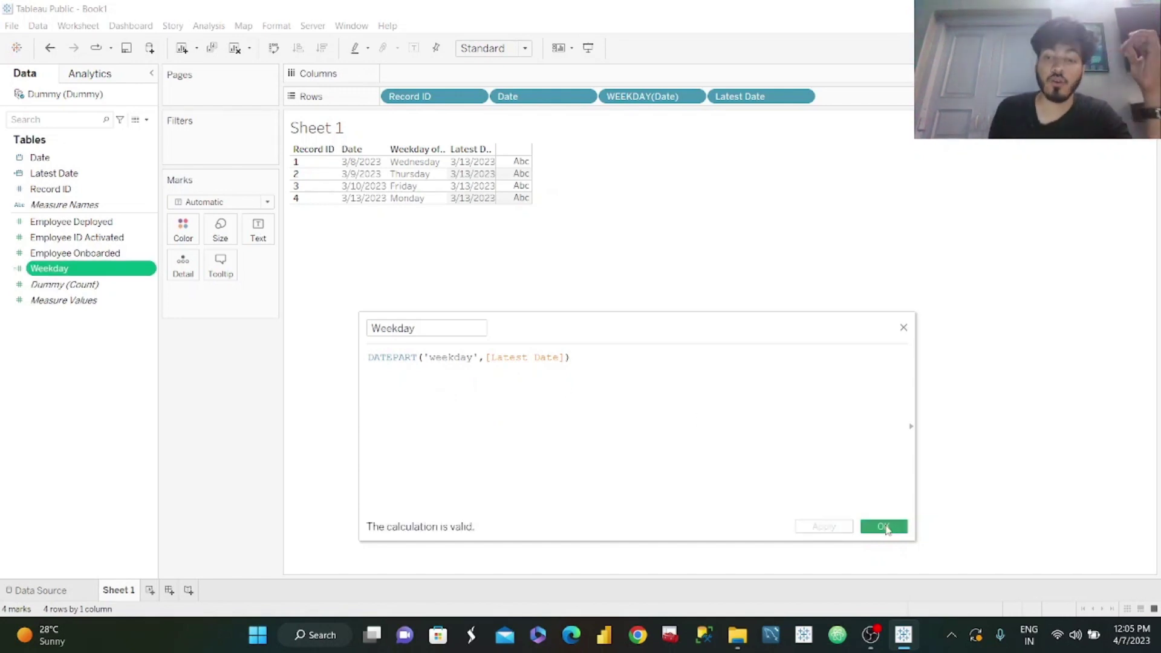
{"action": "left_click", "coordinate": [882, 526]}
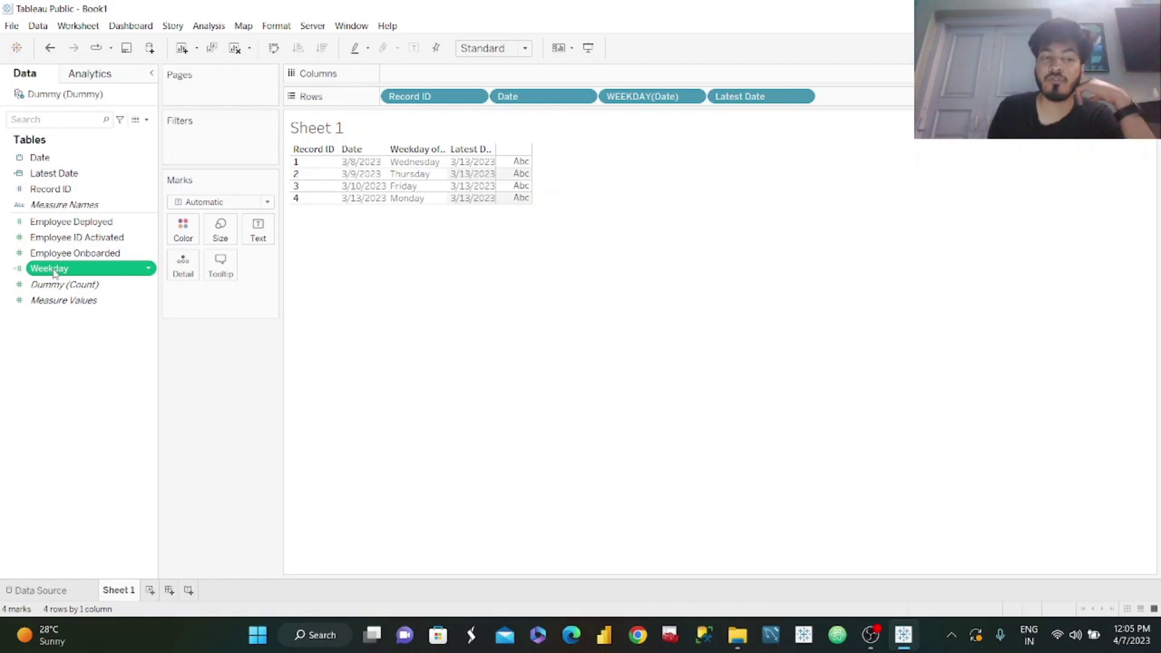
{"action": "left_click_drag", "start_coordinate": [53, 272], "coordinate": [863, 101]}
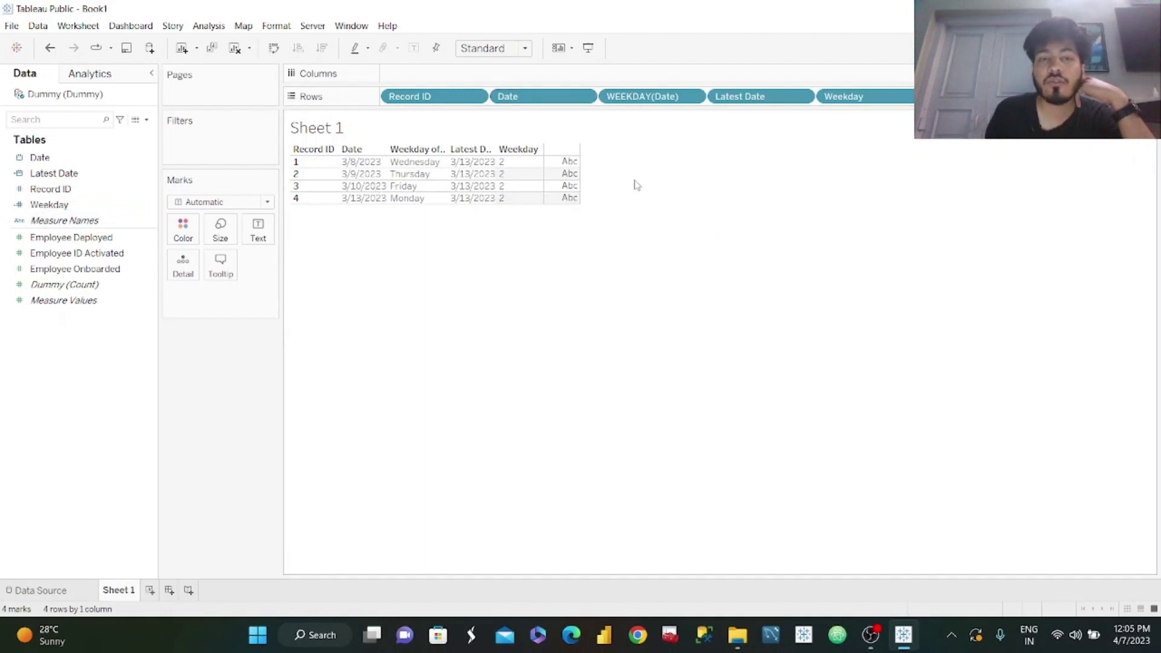
Duplicate the Weekday calculated field
{"action": "left_click", "coordinate": [121, 219]}
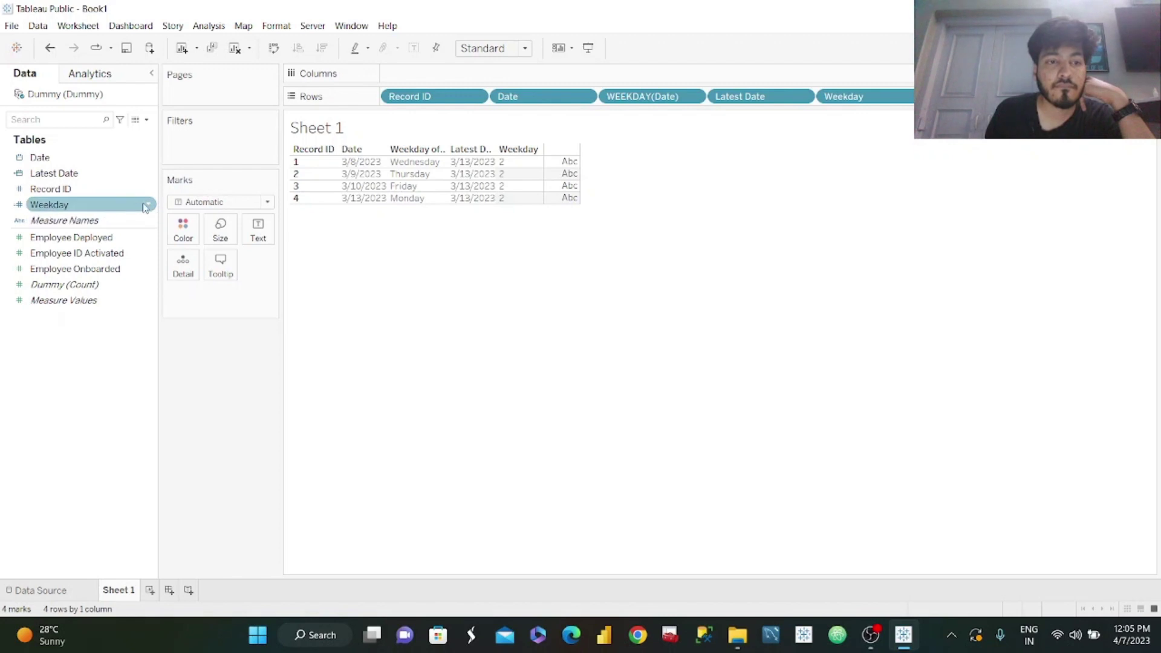
{"action": "right_click", "coordinate": [144, 204]}
{"action": "left_click", "coordinate": [191, 295]}
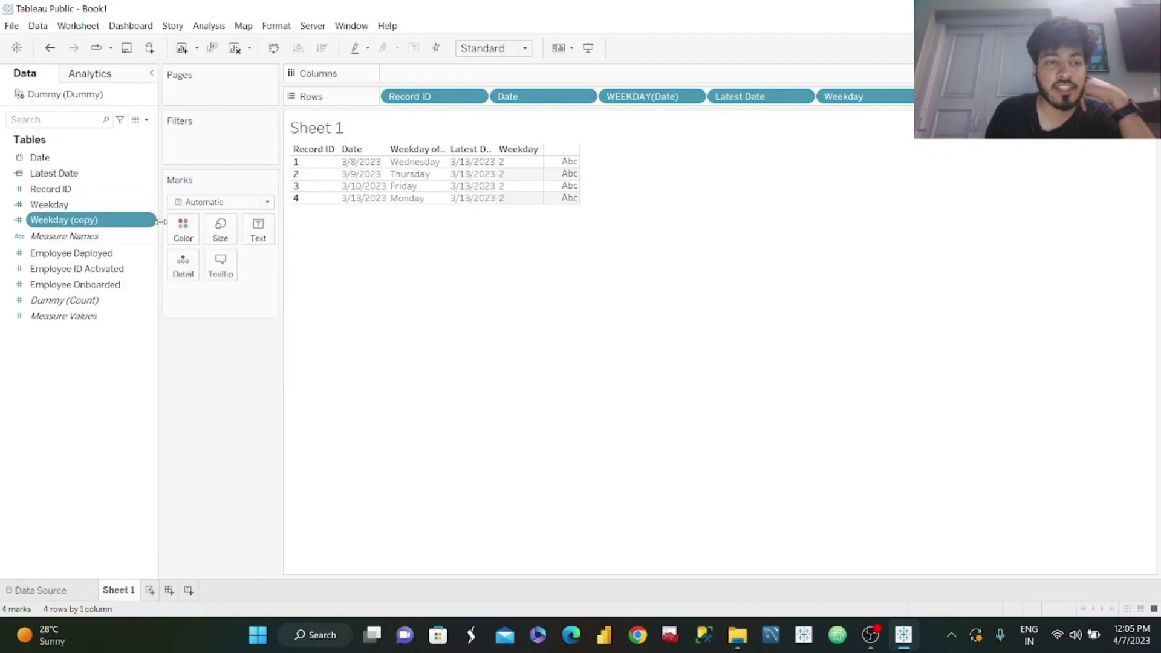
Change the formula of the Weekday copy to DATEPART('weekday',[Date])
{"action": "right_click", "coordinate": [150, 220]}
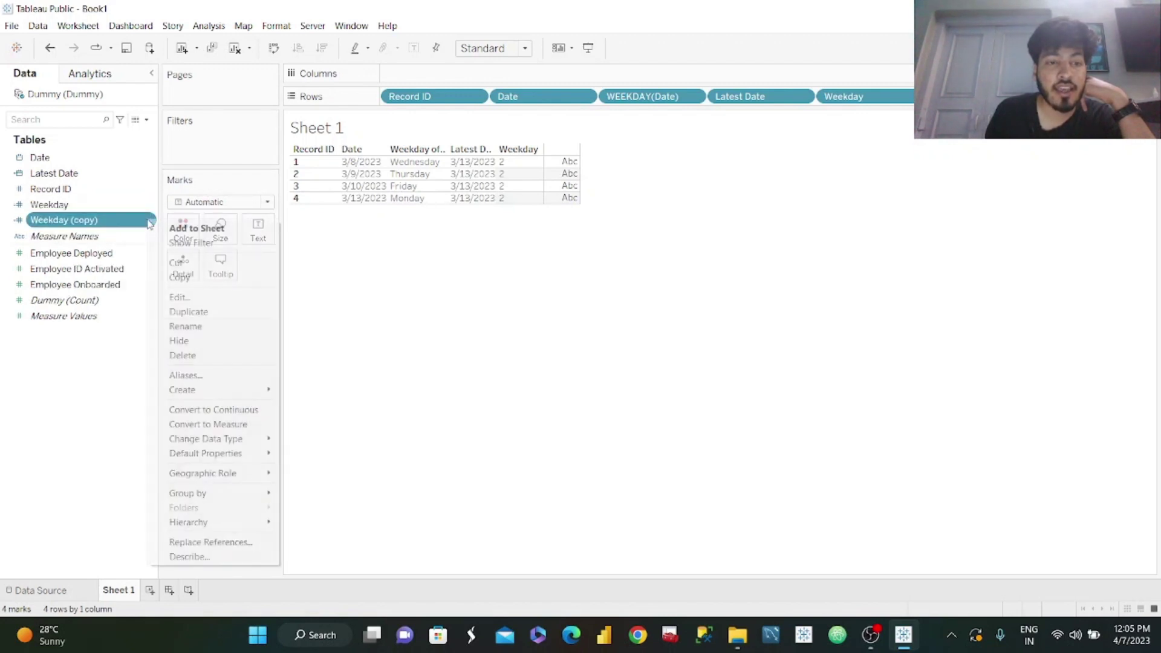
{"action": "left_click", "coordinate": [195, 297]}
{"action": "left_click", "coordinate": [572, 357]}
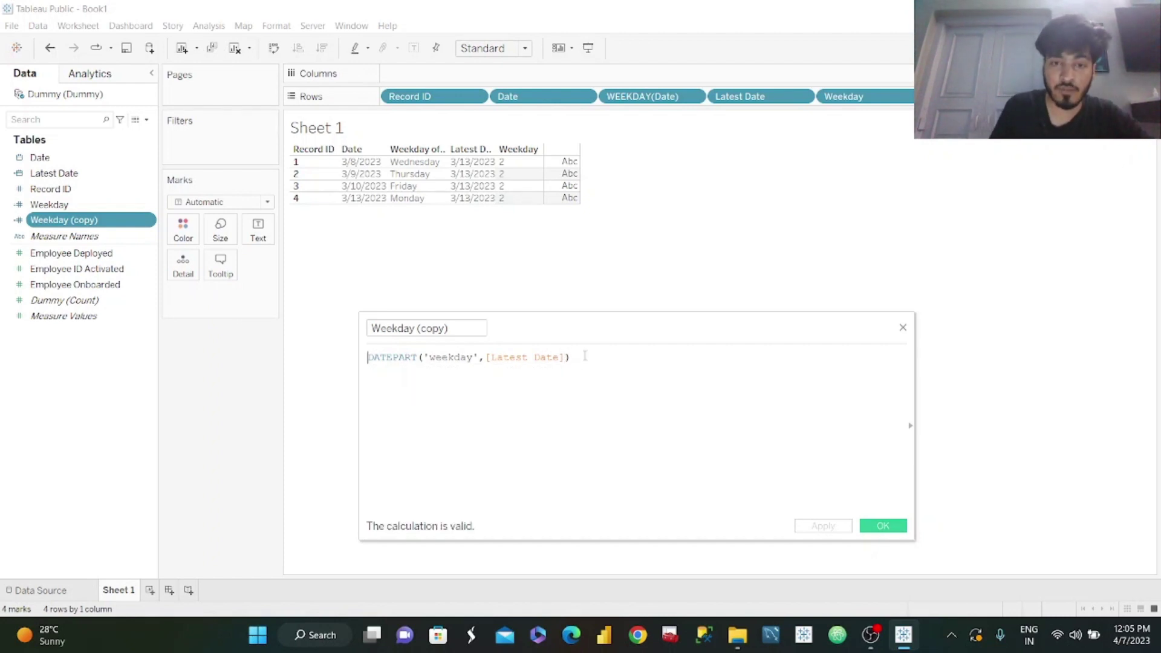
{"action": "left_click", "coordinate": [566, 356]}
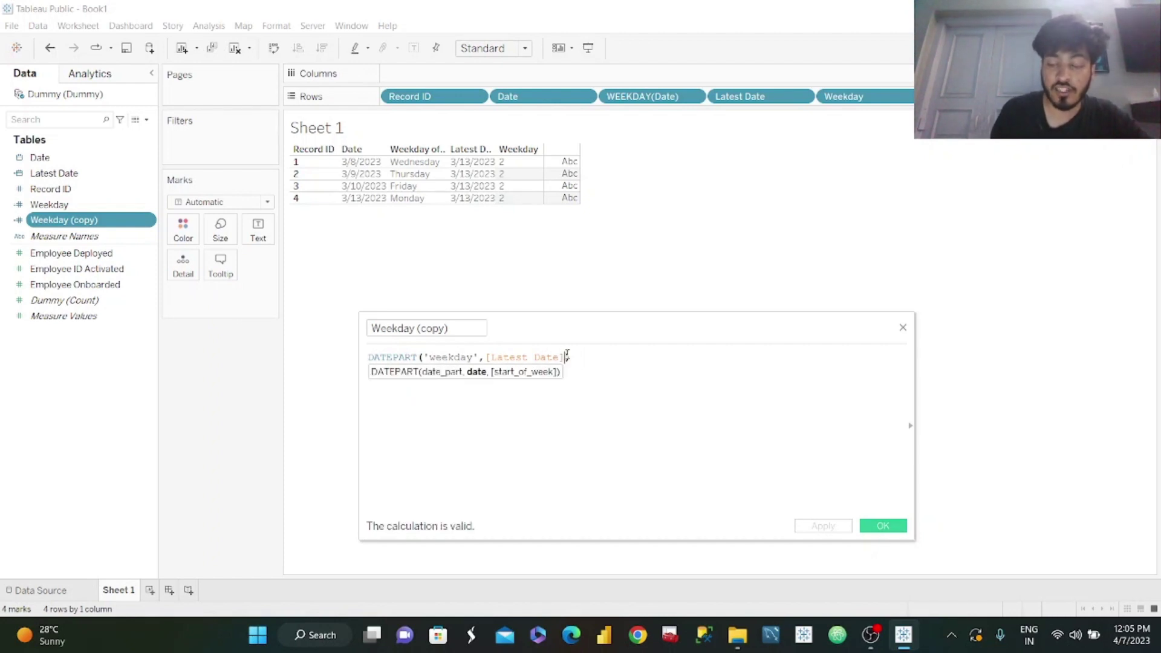
{"action": "key", "text": "BackSpace"}
{"action": "key", "text": "BackSpace"}
{"action": "key", "text": "BackSpace"}
{"action": "key", "text": "BackSpace"}
{"action": "key", "text": "BackSpace"}
{"action": "key", "text": "BackSpace"}
{"action": "key", "text": "BackSpace"}
{"action": "key", "text": "BackSpace"}
{"action": "key", "text": "BackSpace"}
{"action": "key", "text": "BackSpace"}
{"action": "key", "text": "BackSpace"}
{"action": "key", "text": "BackSpace"}
{"action": "key", "text": "BackSpace"}
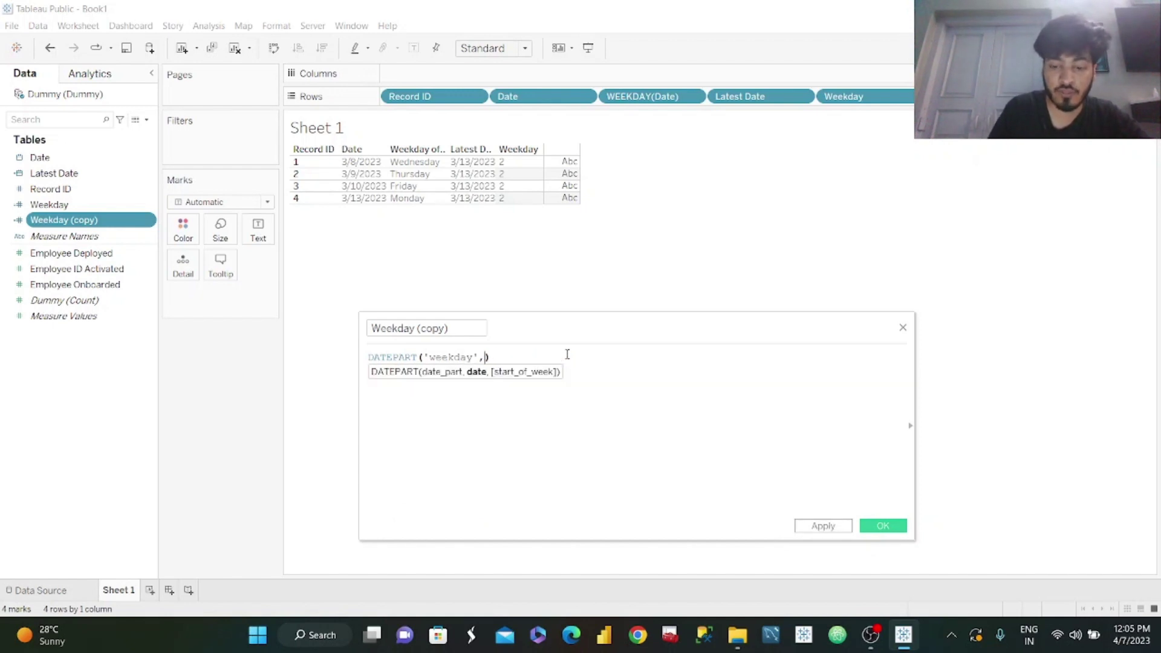
{"action": "type", "text": "ord"}
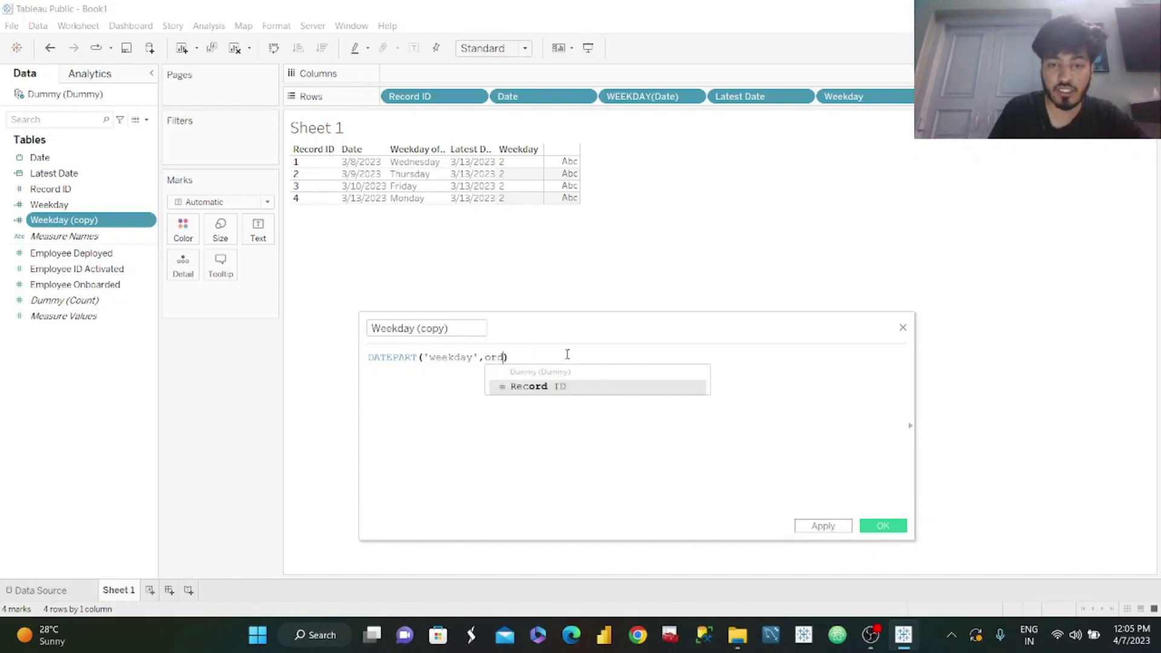
{"action": "key", "text": "BackSpace"}
{"action": "key", "text": "BackSpace"}
{"action": "key", "text": "BackSpace"}
{"action": "type", "text": "[Date]"}
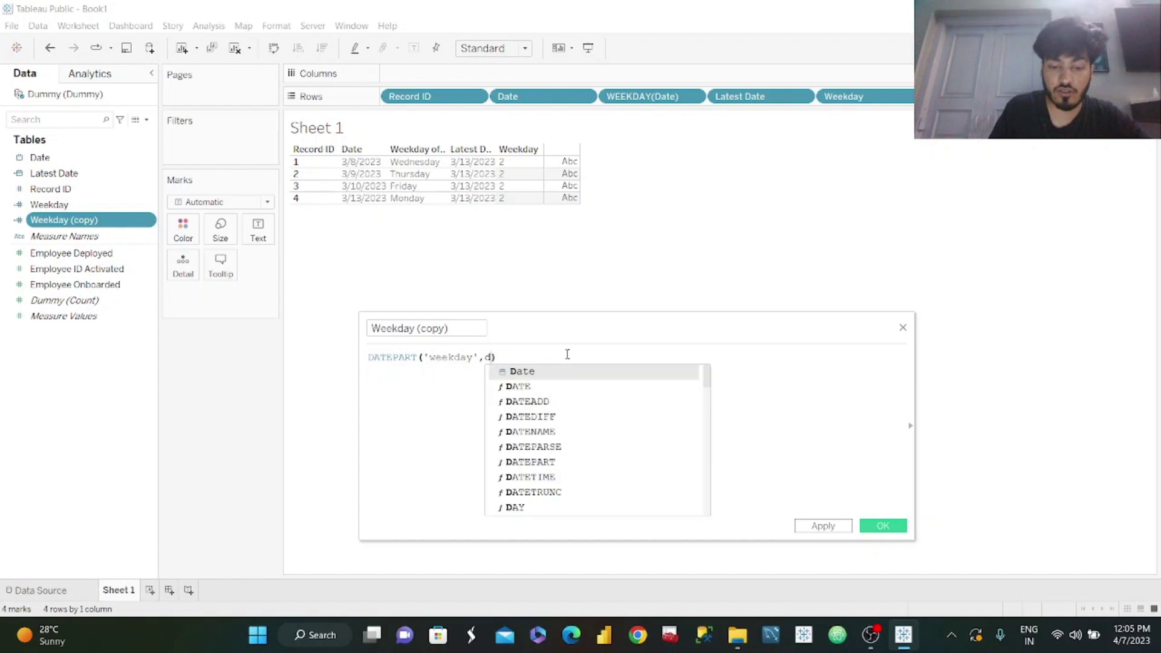
Rename the copied calculation as Weekday _allfield and save it
{"action": "left_click", "coordinate": [462, 325]}
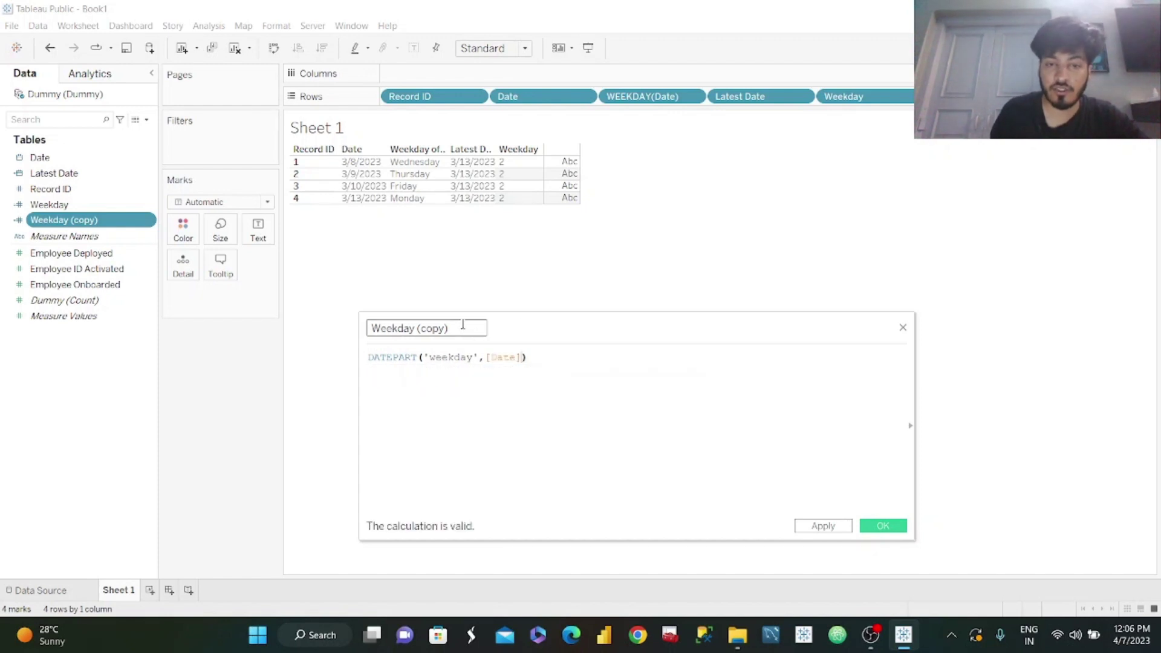
{"action": "key", "text": "BackSpace"}
{"action": "key", "text": "BackSpace"}
{"action": "key", "text": "BackSpace"}
{"action": "key", "text": "BackSpace"}
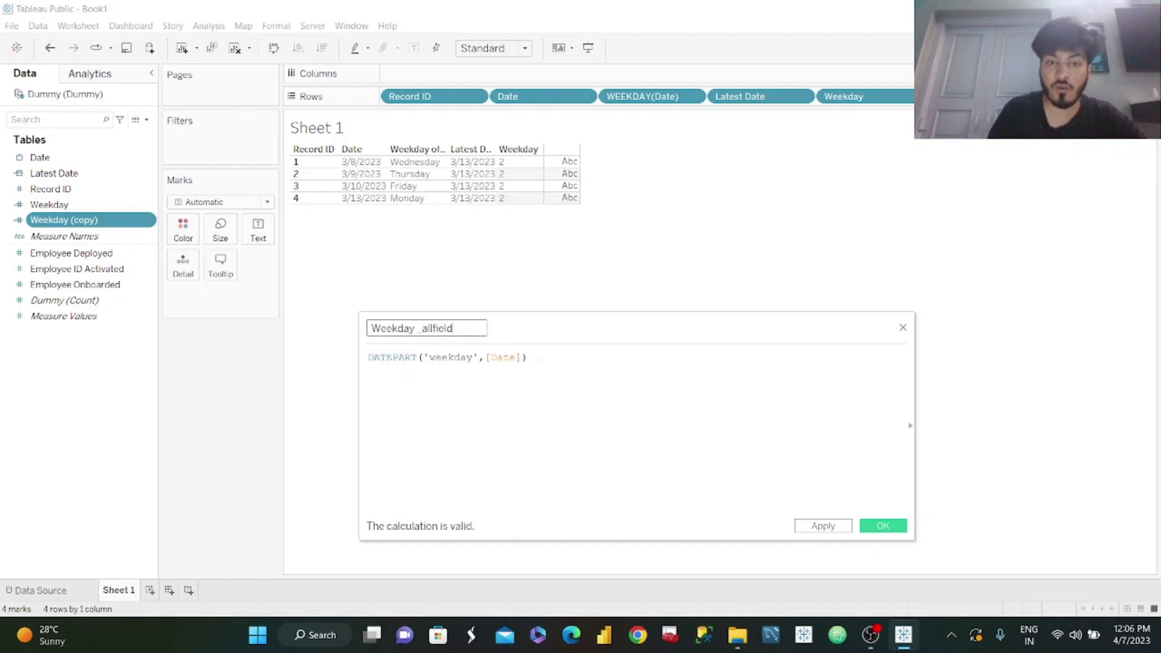
{"action": "left_click", "coordinate": [840, 527]}
{"action": "left_click", "coordinate": [883, 526]}
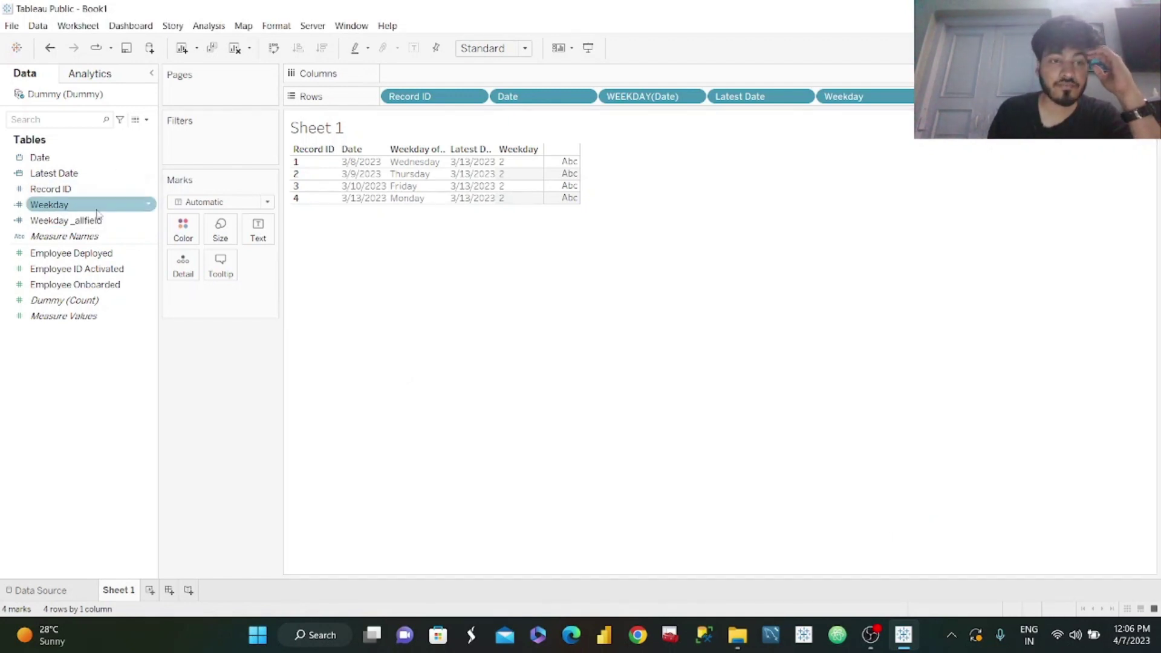
Try Weekday _allfield between Date and WEEKDAY(Date) on the rows and remove it again
{"action": "left_click_drag", "start_coordinate": [98, 220], "coordinate": [598, 98]}
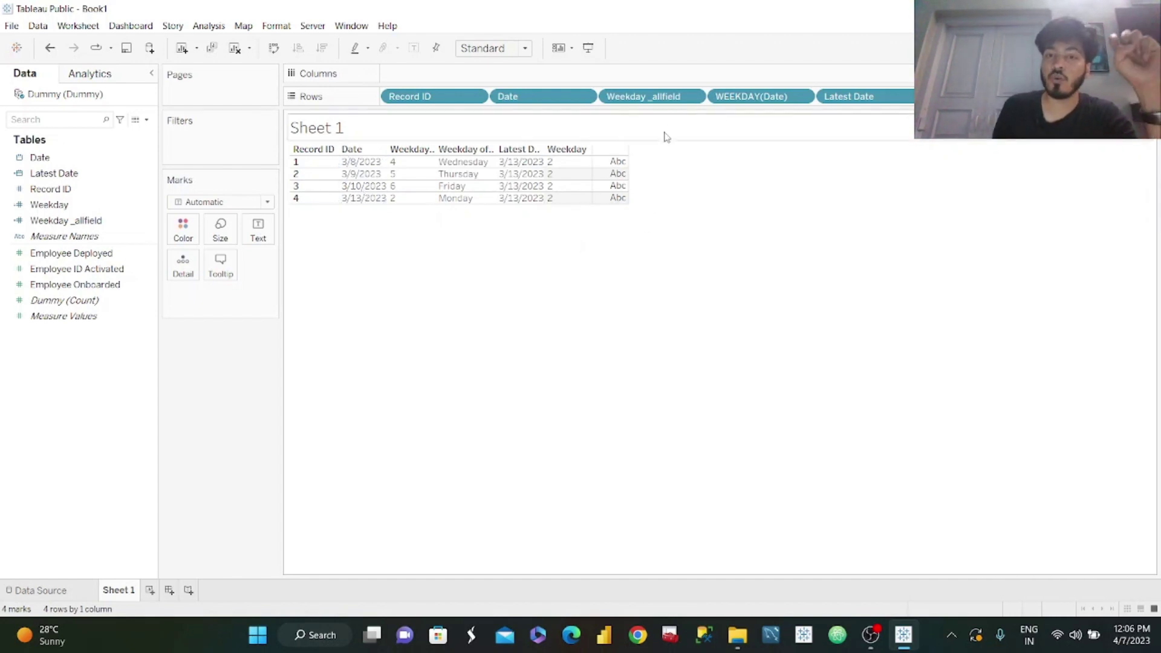
{"action": "left_click_drag", "start_coordinate": [628, 95], "coordinate": [193, 404]}
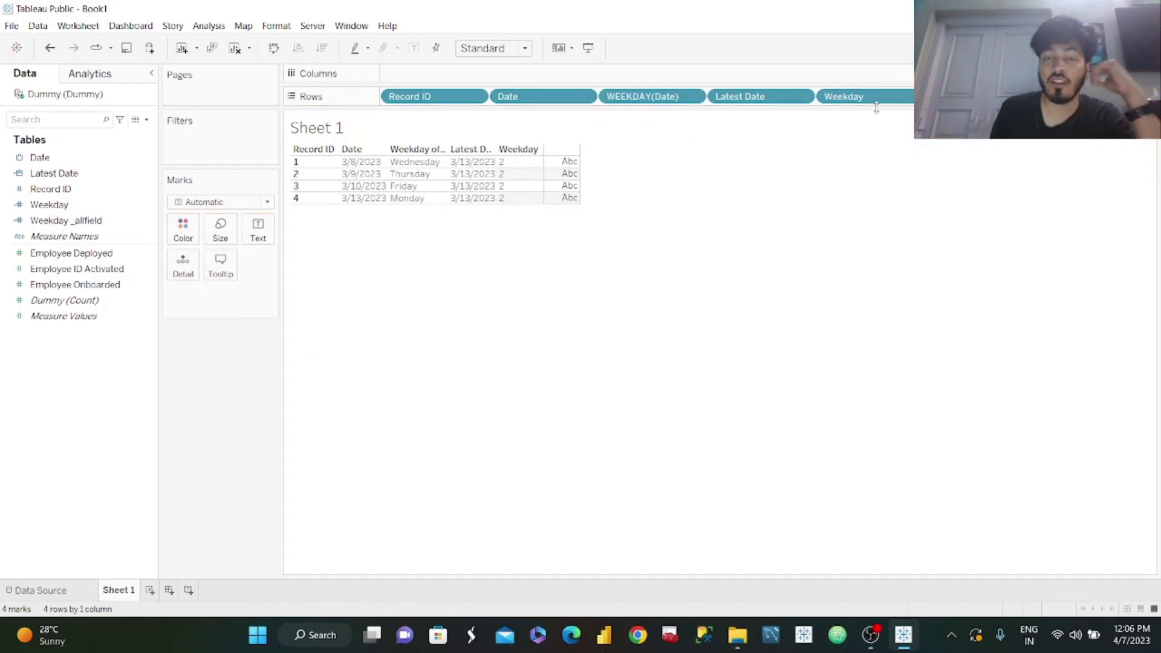
Create a new calculated field named Previous Date
{"action": "left_click", "coordinate": [147, 120]}
{"action": "left_click", "coordinate": [91, 133]}
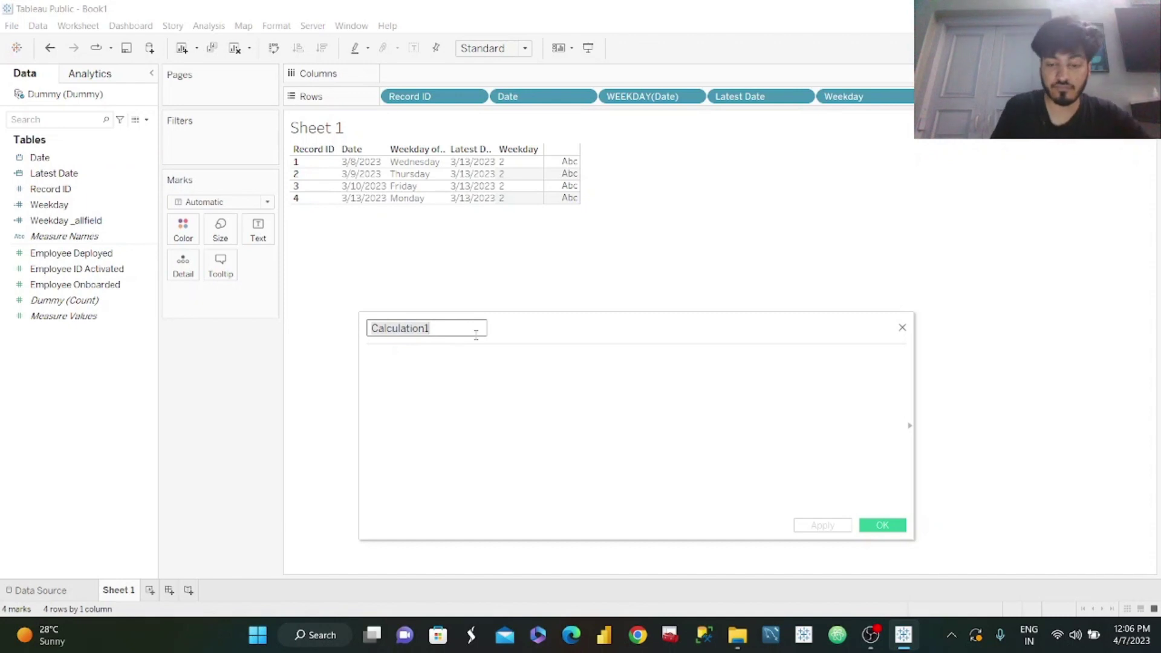
{"action": "type", "text": "Prev"}
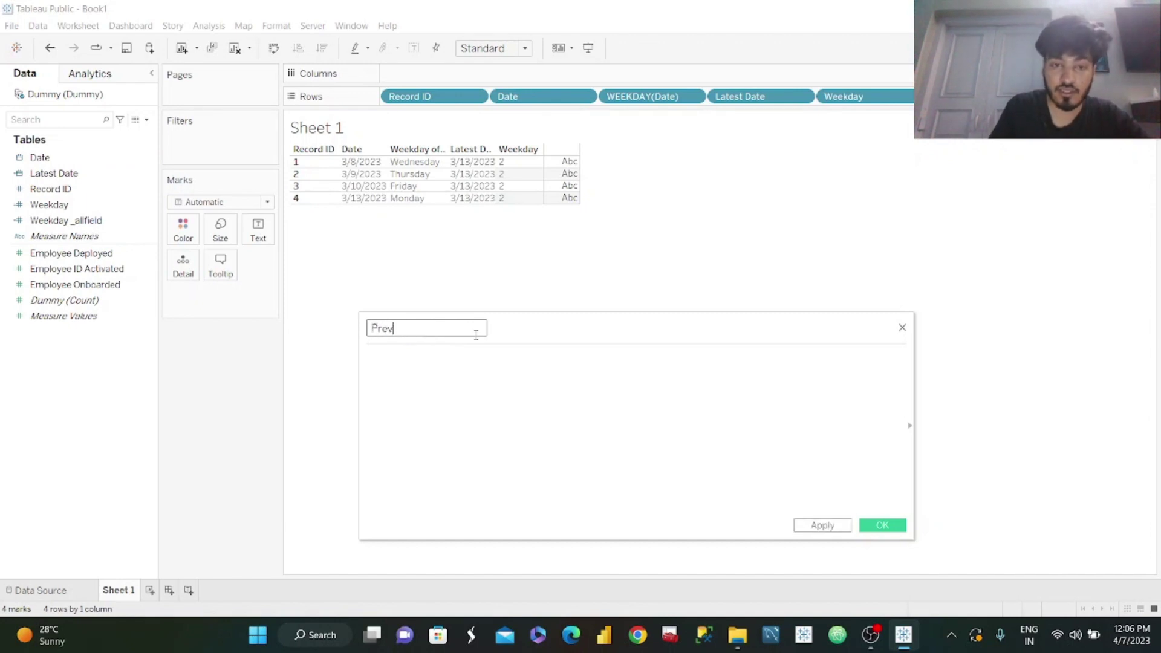
{"action": "type", "text": "ucious Date"}
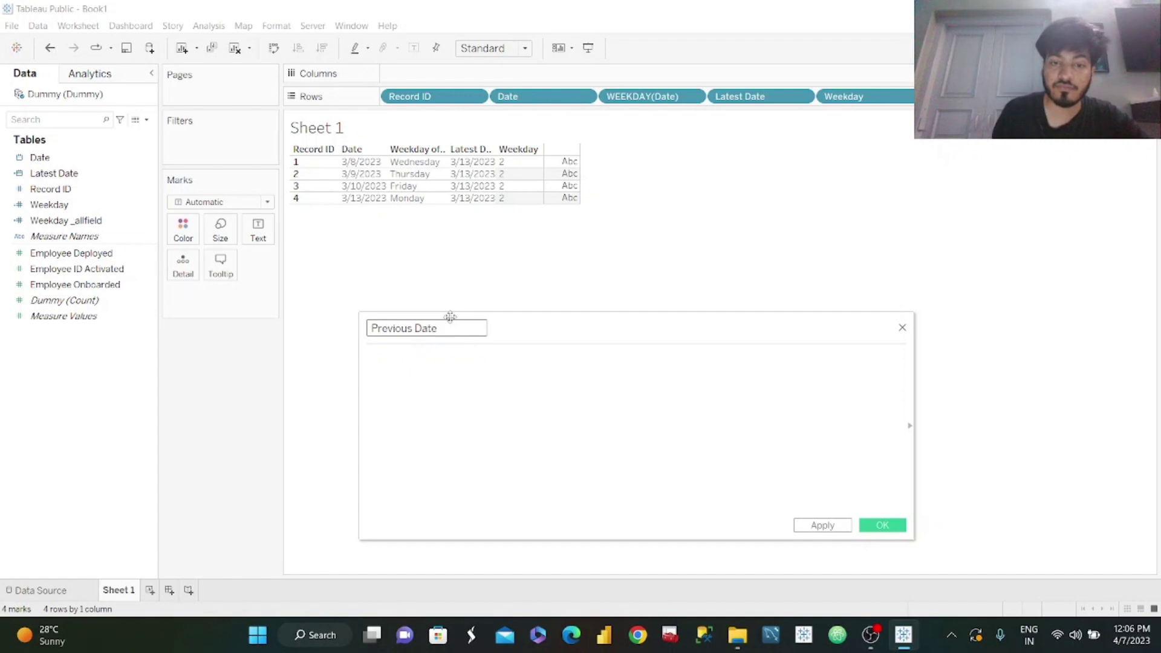
Start the Previous Date formula with the condition IF [Weekday]=2
{"action": "left_click", "coordinate": [434, 371]}
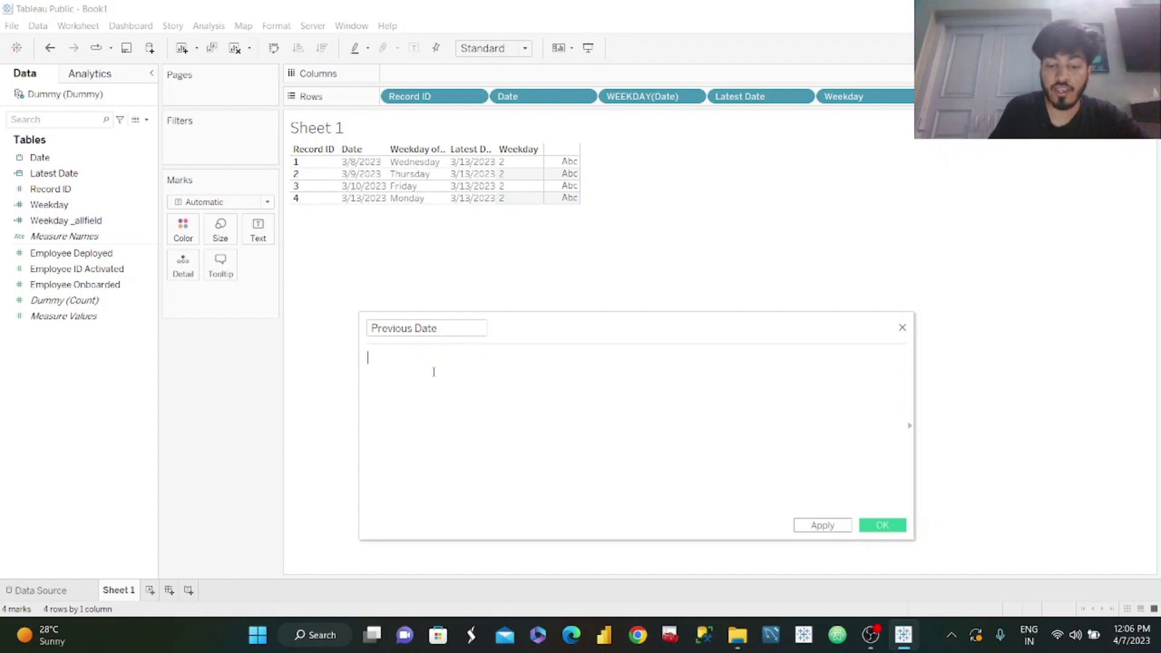
{"action": "type", "text": "IF WEEK"}
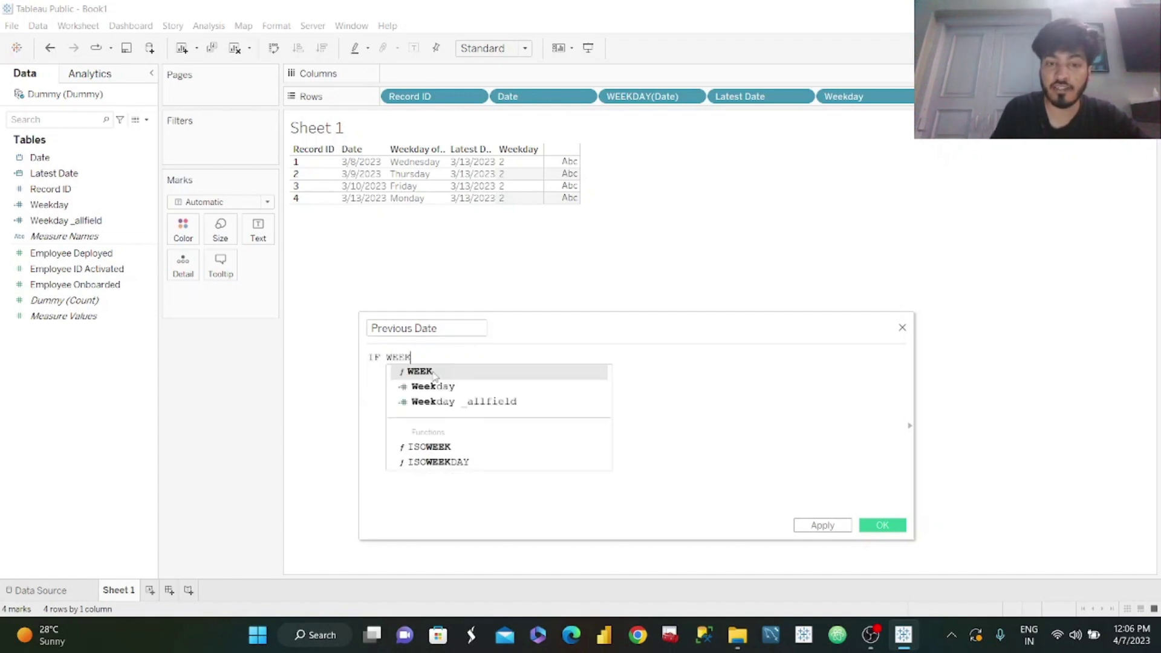
{"action": "key", "text": "BackSpace"}
{"action": "key", "text": "BackSpace"}
{"action": "key", "text": "BackSpace"}
{"action": "key", "text": "BackSpace"}
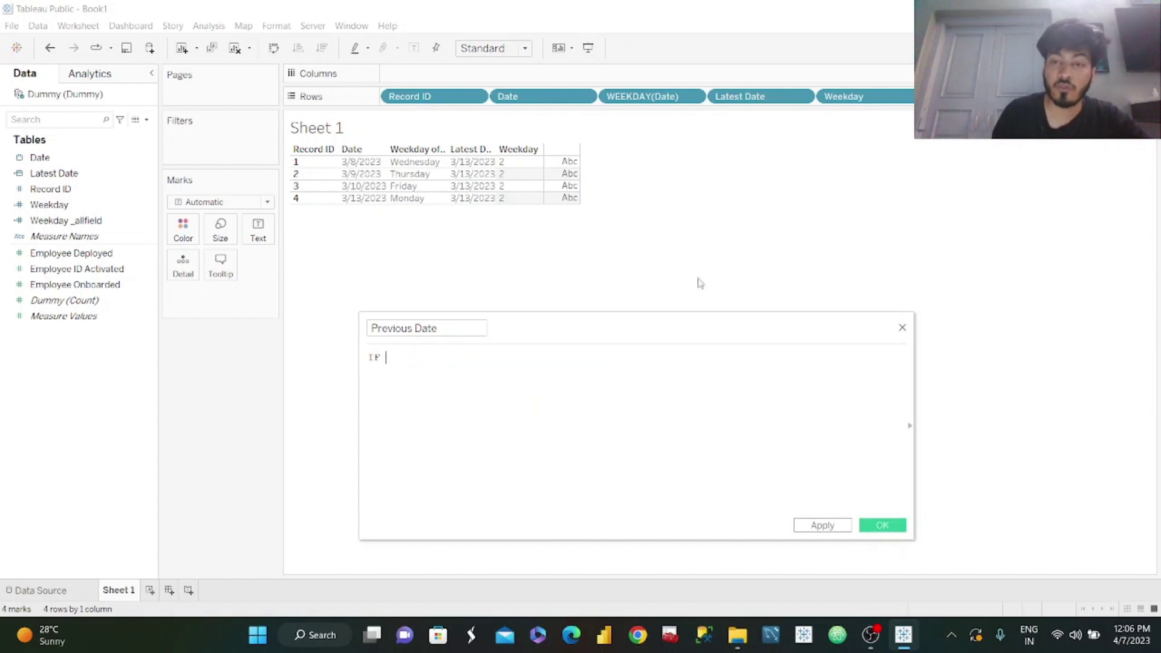
{"action": "left_click_drag", "start_coordinate": [847, 96], "coordinate": [599, 373]}
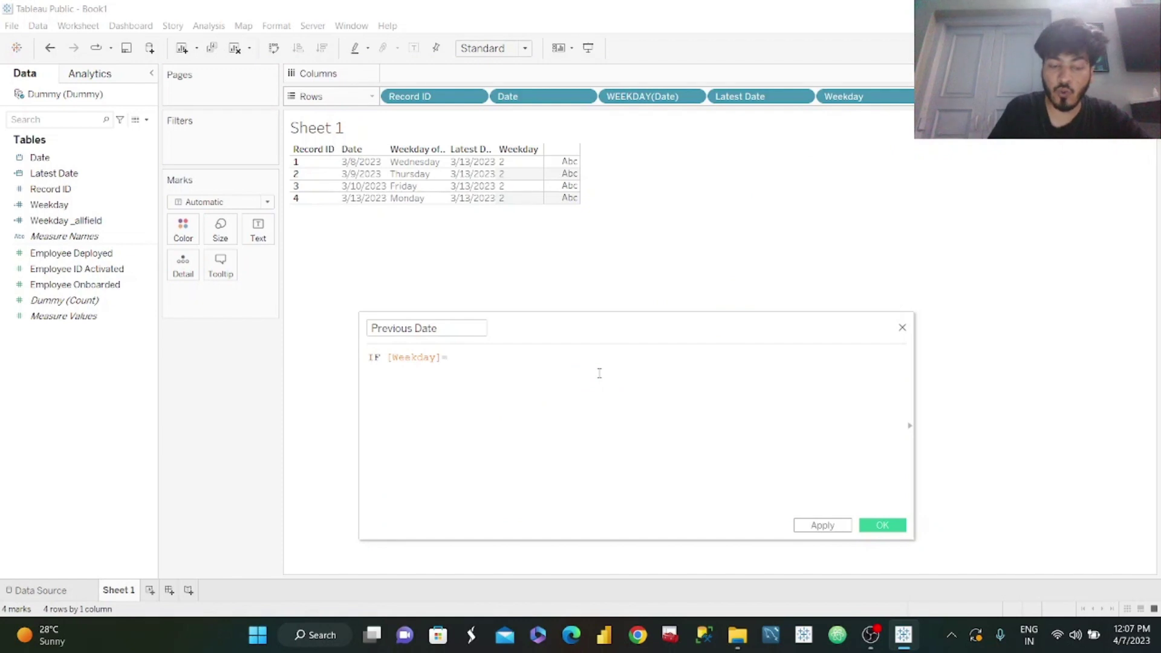
{"action": "type", "text": "=2"}
Add the line THEN [Latest Date]-3 below the IF condition
{"action": "key", "text": "Return"}
{"action": "type", "text": "TH"}
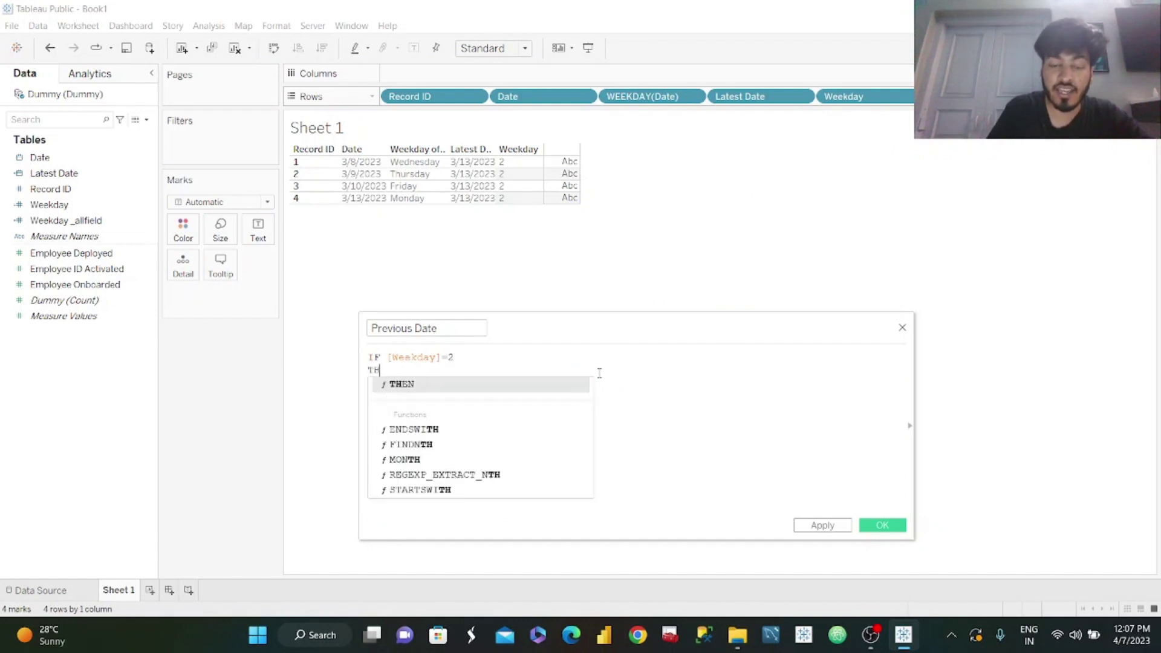
{"action": "type", "text": "EN [Latest"}
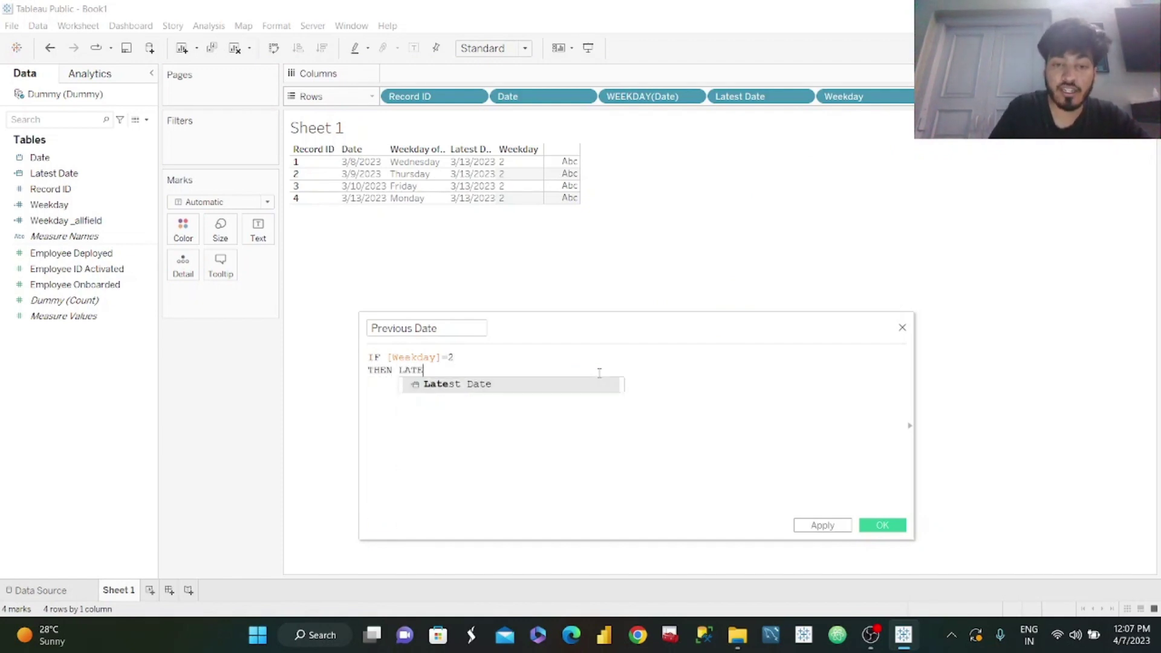
{"action": "key", "text": "Return"}
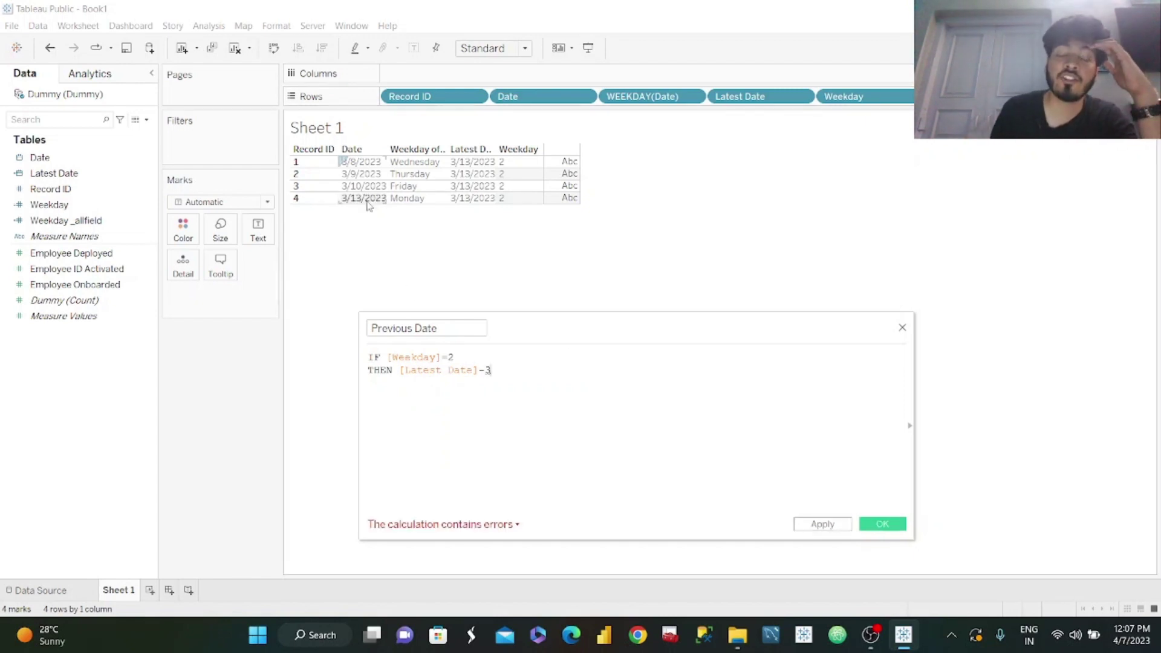
{"action": "type", "text": "-3"}
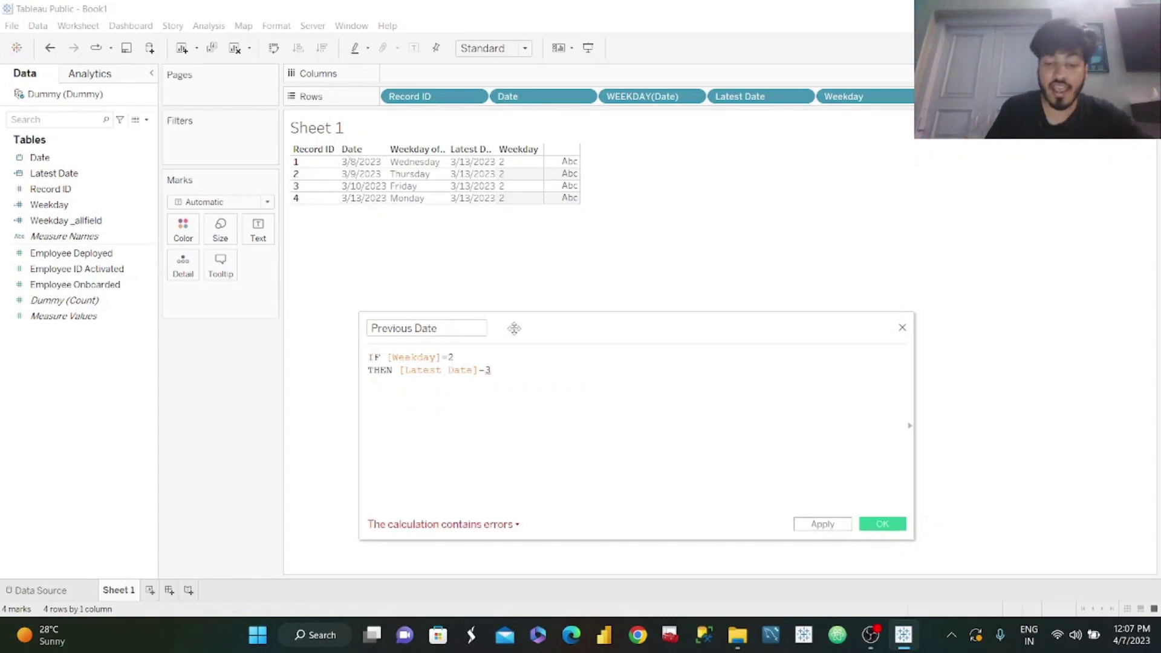
Complete the Previous Date formula with ELSE [Latest Date]-1 and END, and save the calculated field
{"action": "key", "text": "Return"}
{"action": "type", "text": "ELSE"}
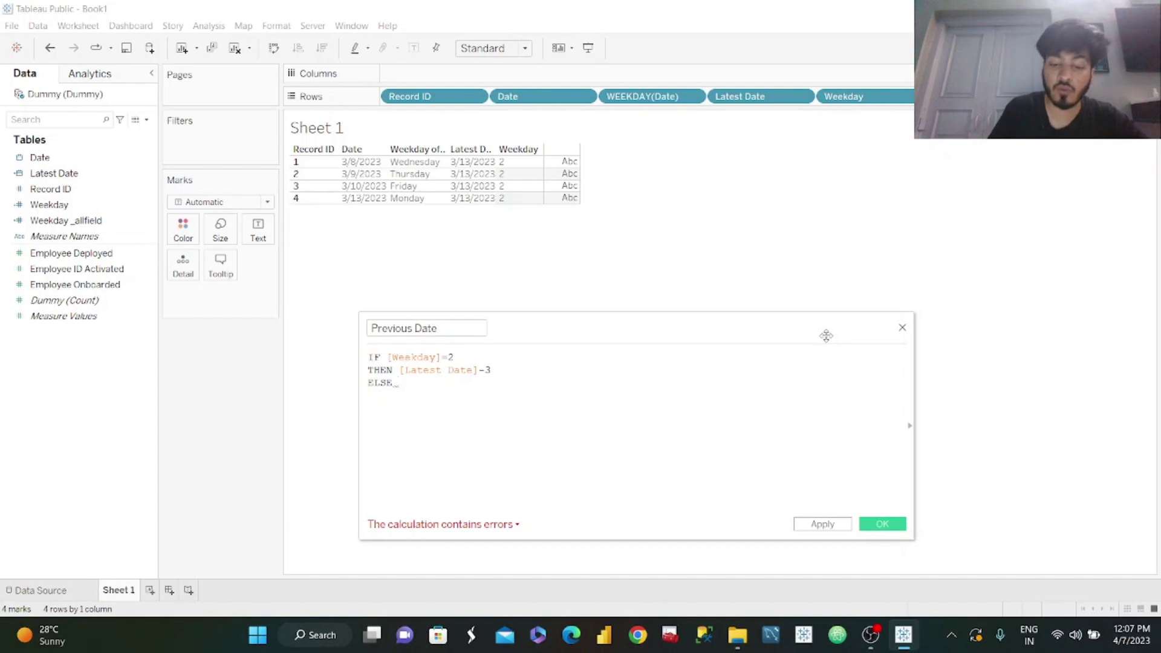
{"action": "type", "text": "lat"}
{"action": "key", "text": "Return"}
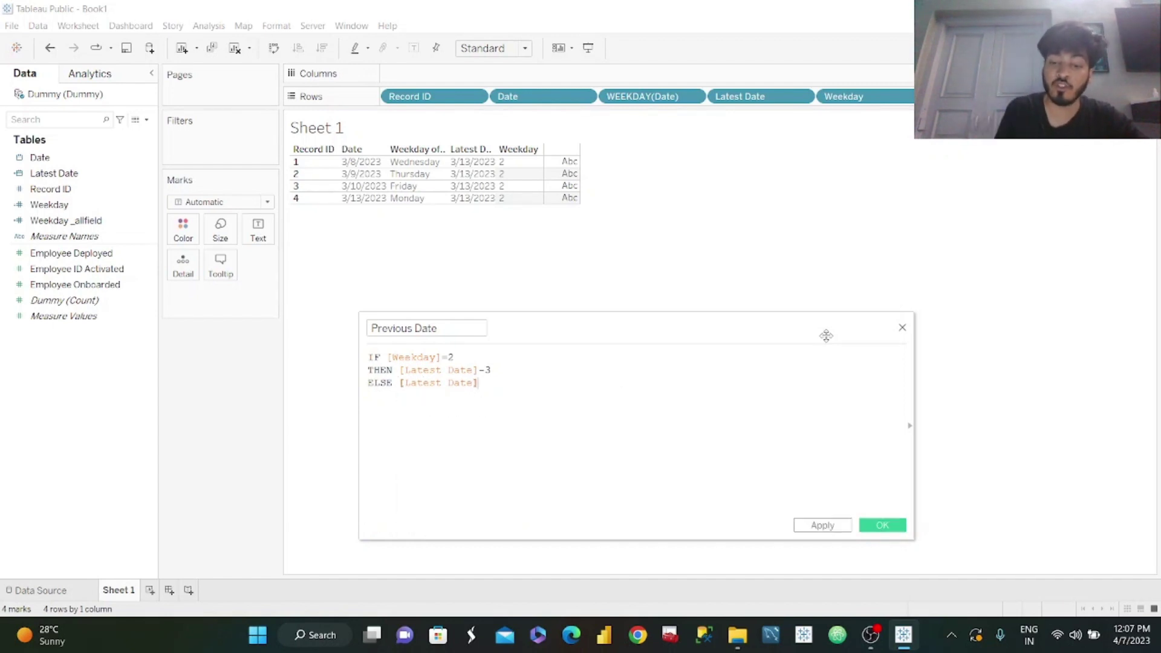
{"action": "type", "text": "END"}
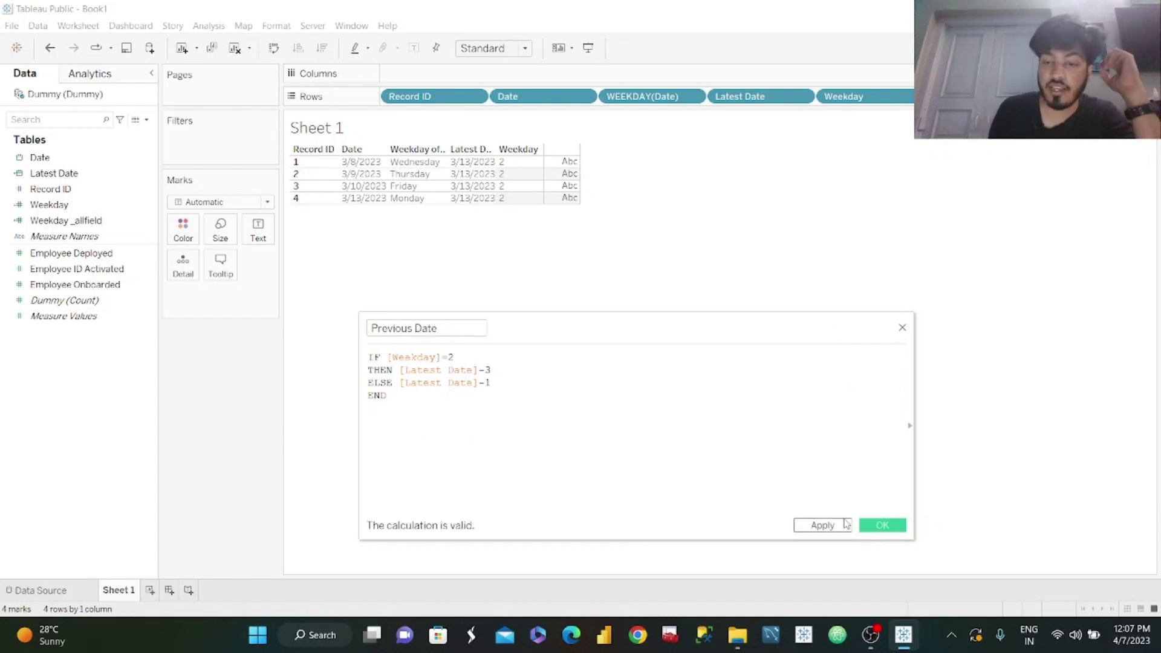
{"action": "left_click", "coordinate": [839, 527]}
{"action": "left_click", "coordinate": [890, 530]}
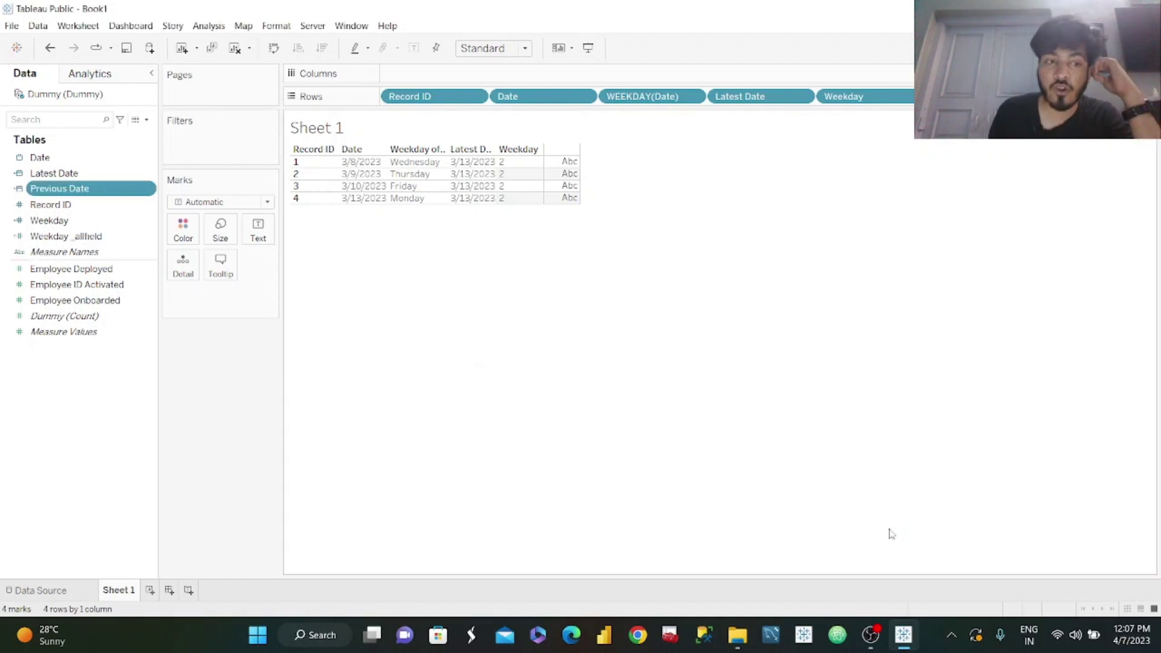
Add Previous Date as a discrete field after Weekday in the table rows
{"action": "left_click_drag", "start_coordinate": [79, 188], "coordinate": [759, 167]}
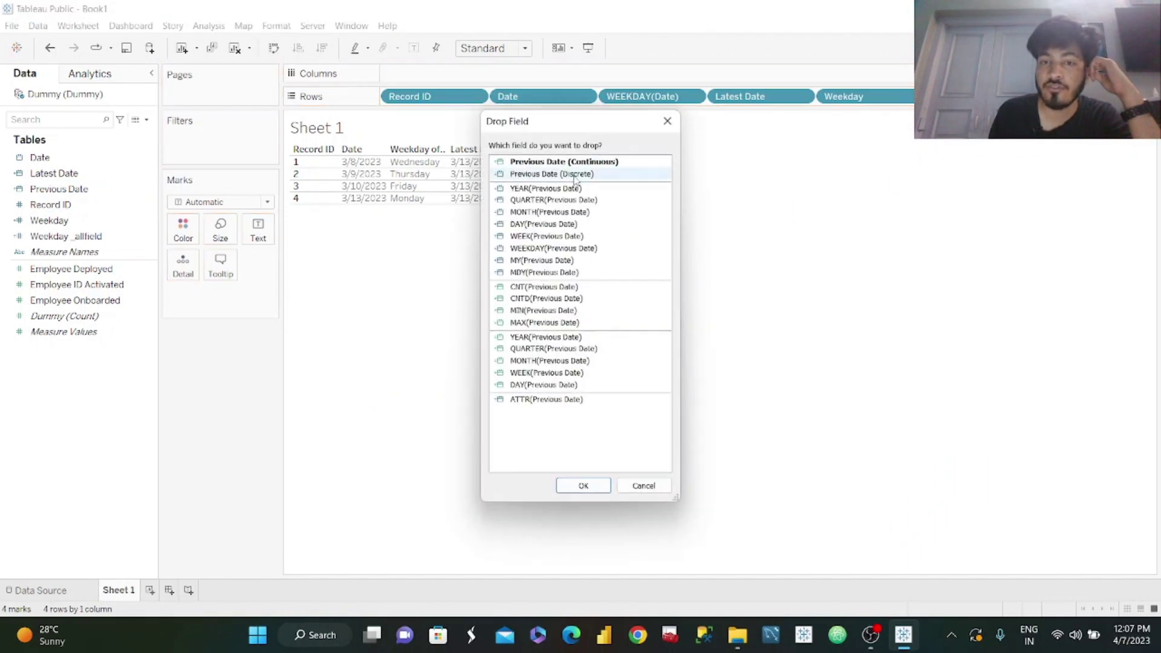
{"action": "left_click", "coordinate": [551, 174]}
{"action": "left_click", "coordinate": [591, 486]}
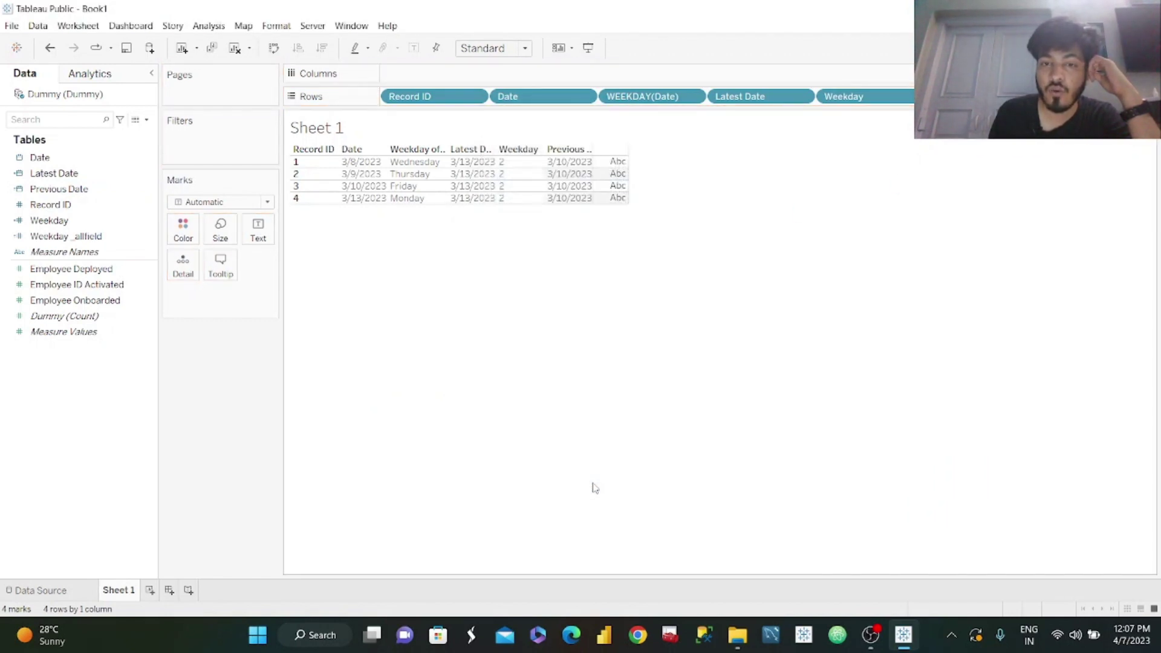
{"action": "left_click", "coordinate": [584, 187]}
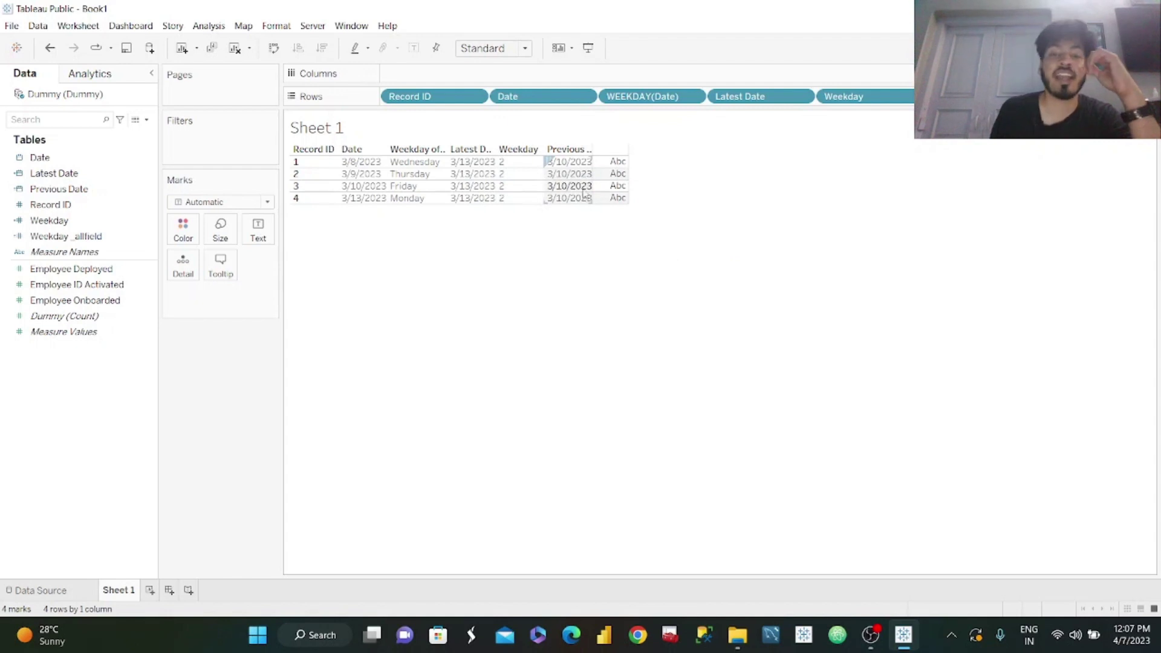
{"action": "left_click", "coordinate": [466, 225]}
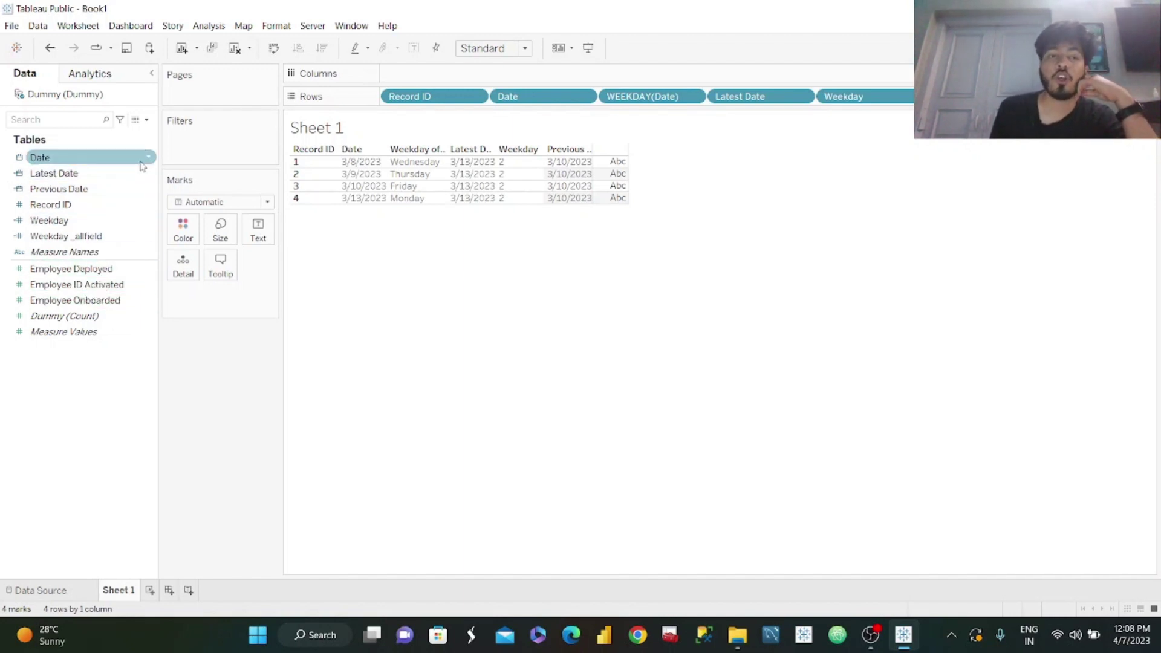
Create a new calculated field named Employee Onboarded Latest Date
{"action": "left_click", "coordinate": [146, 119]}
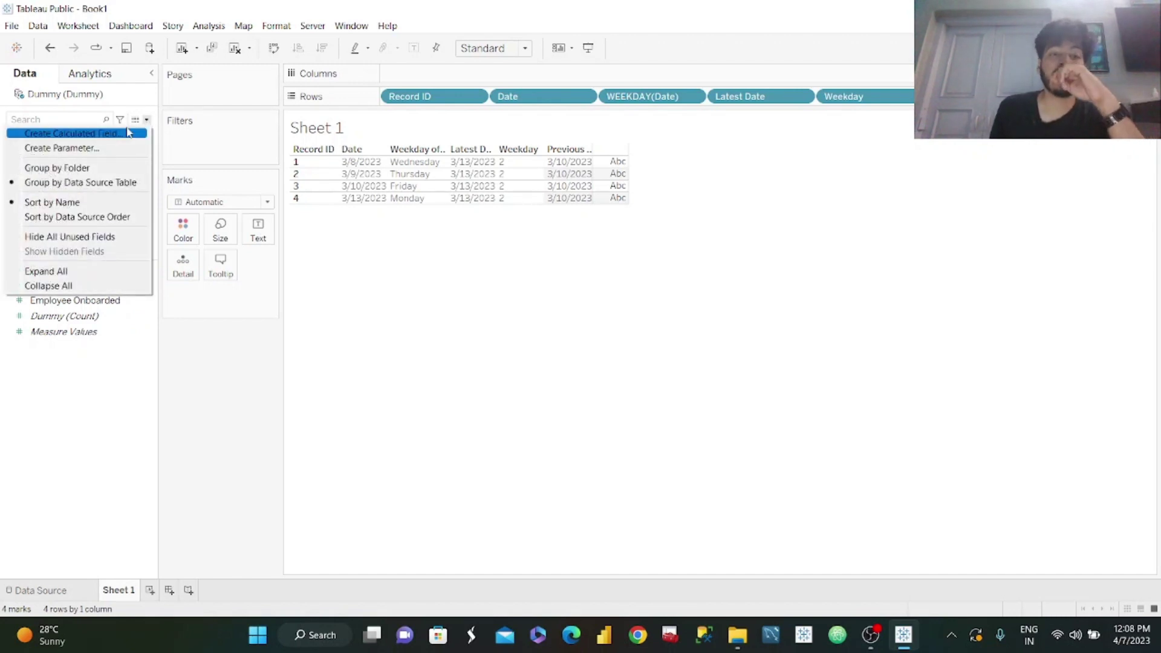
{"action": "left_click", "coordinate": [127, 132]}
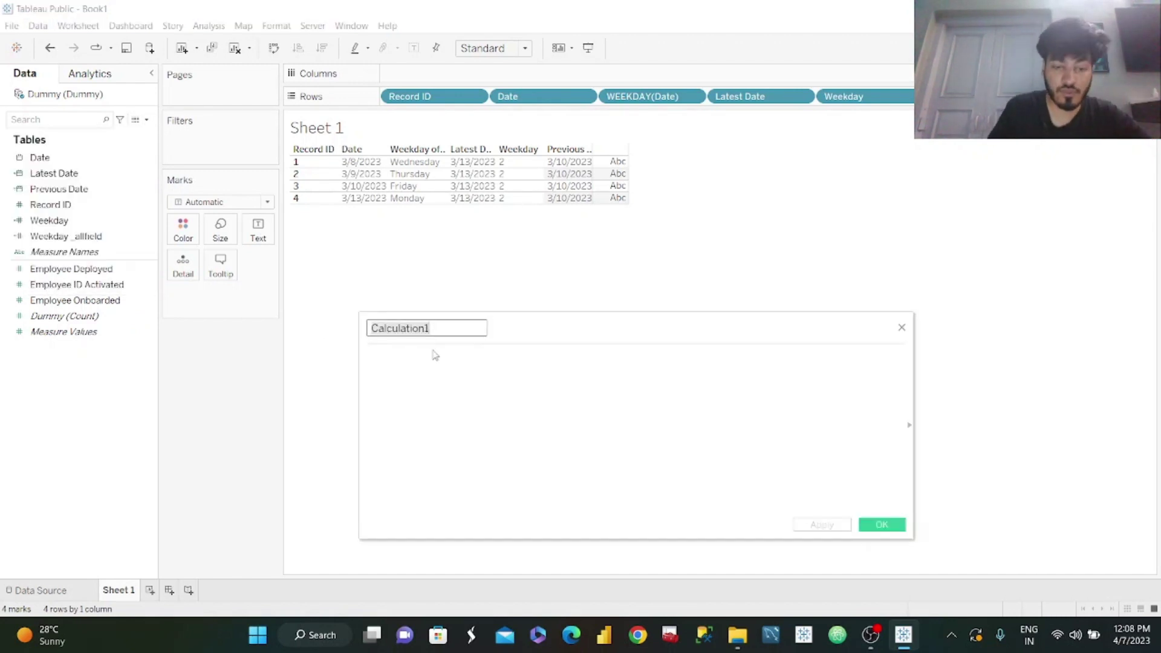
{"action": "type", "text": "eMPK"}
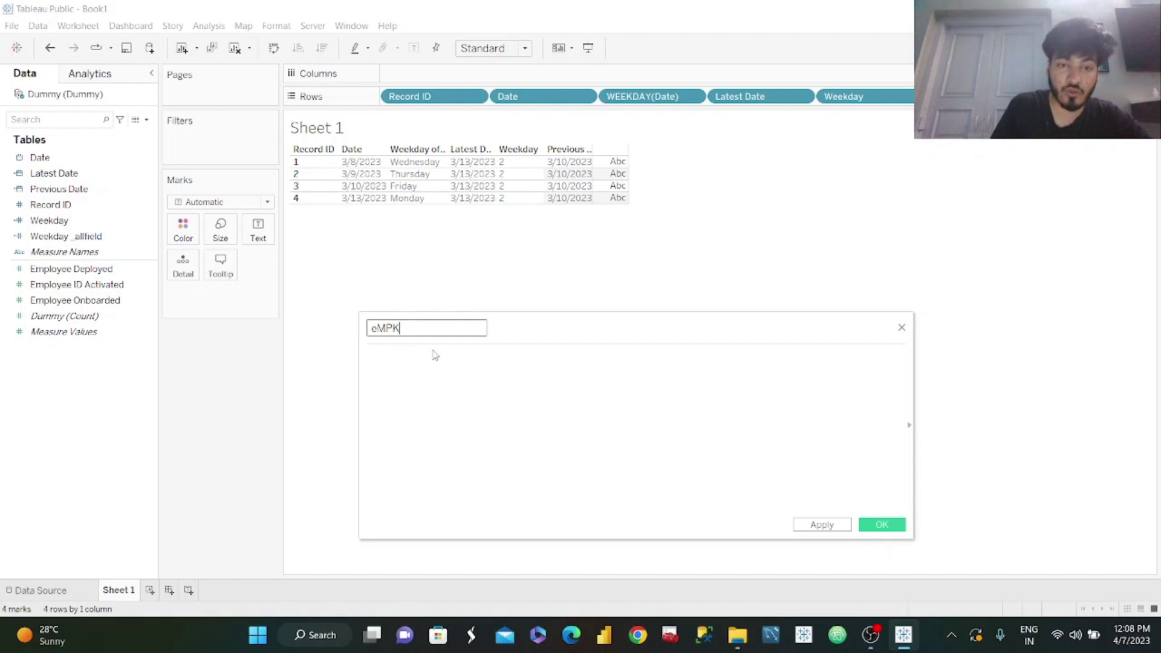
{"action": "key", "text": "BackSpace"}
{"action": "key", "text": "BackSpace"}
{"action": "key", "text": "BackSpace"}
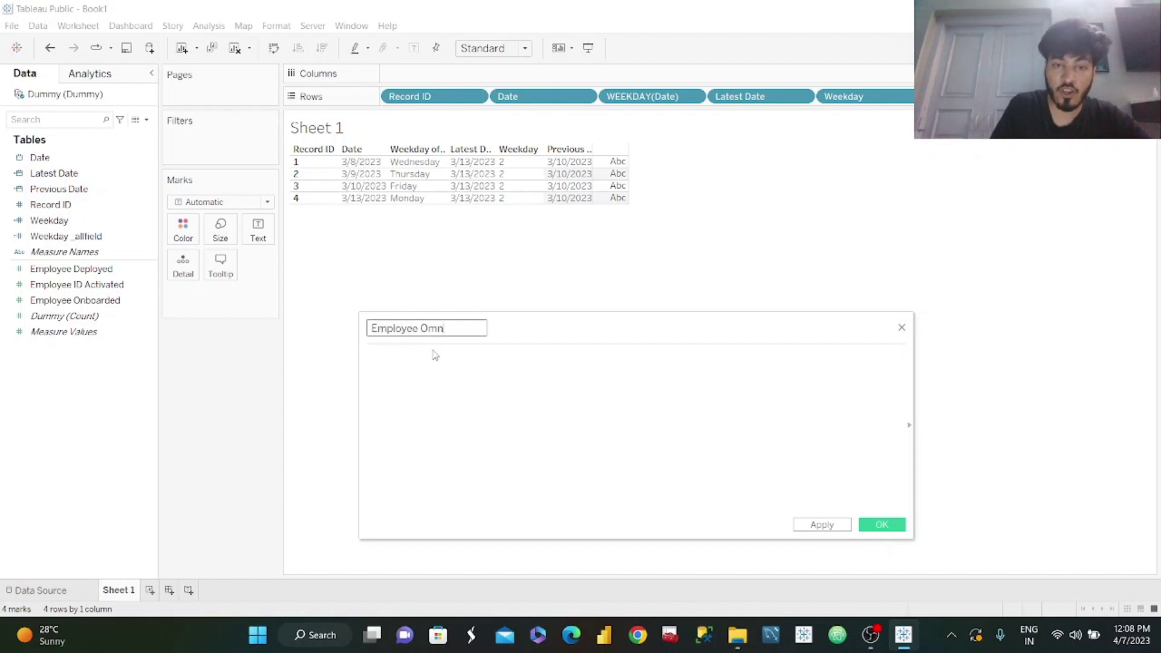
{"action": "type", "text": "mployee Onboarde"}
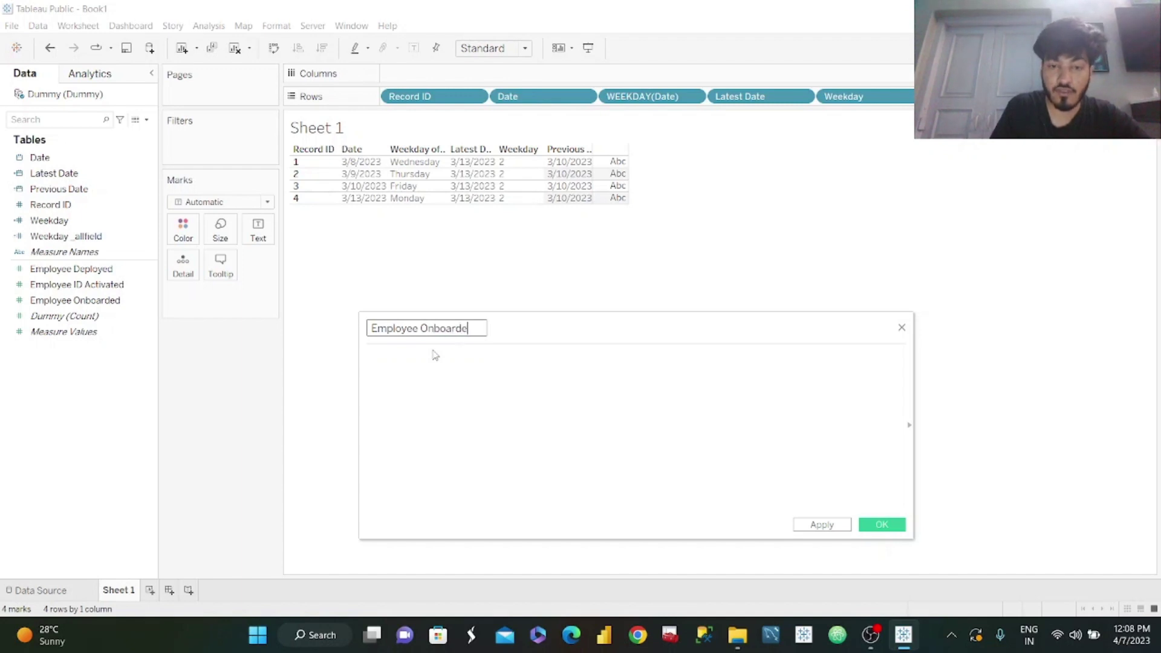
{"action": "type", "text": "test"}
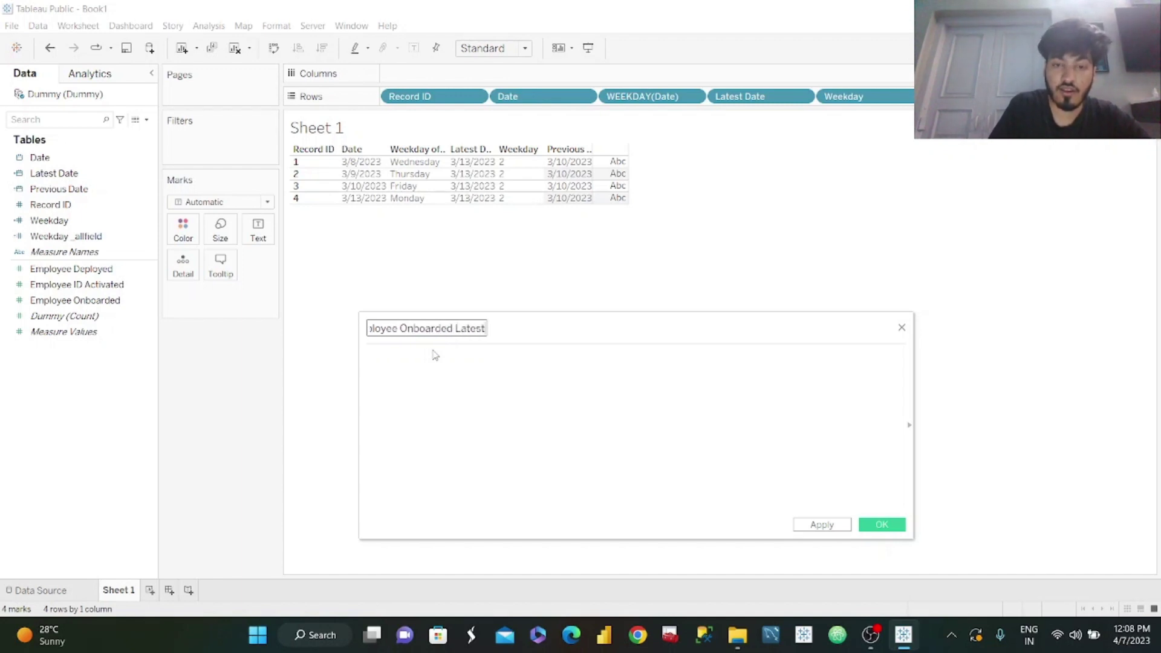
{"action": "type", "text": " Date"}
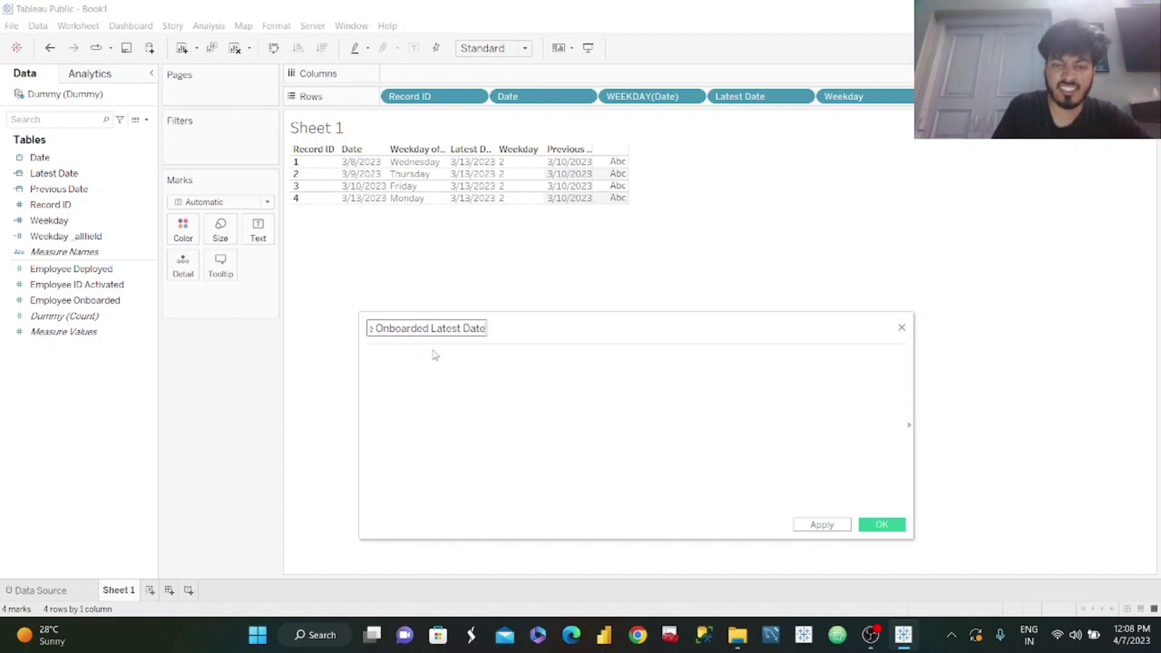
Enter the formula INT([Date]=[Latest Date]) for the Employee Onboarded Latest Date calculation
{"action": "left_click", "coordinate": [433, 362]}
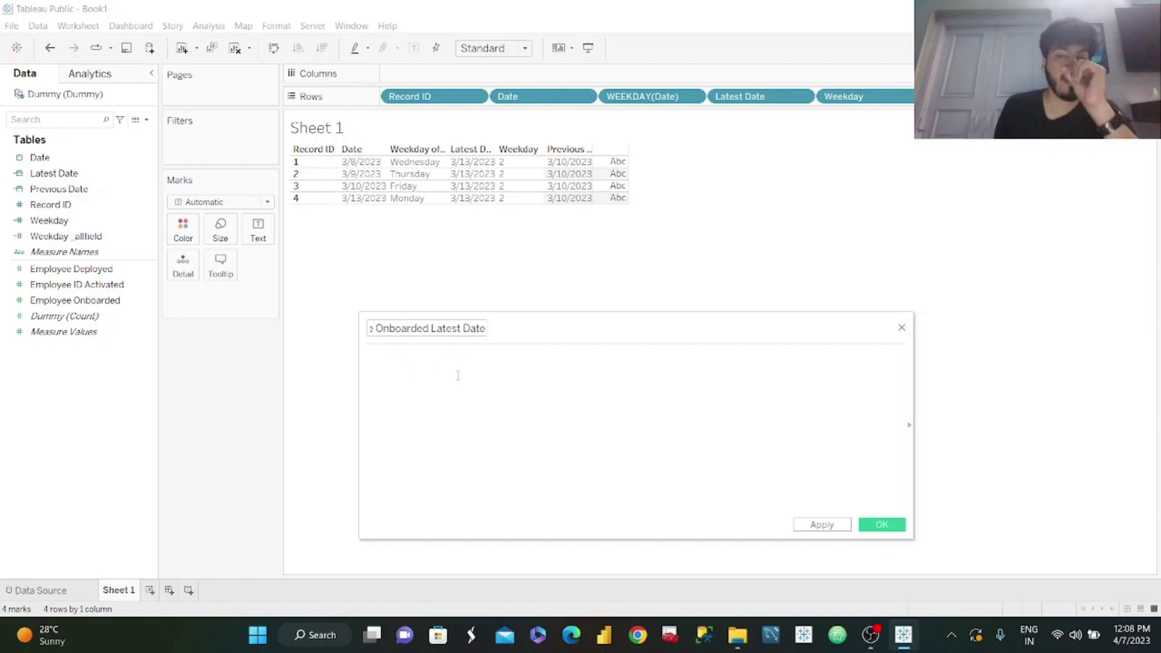
{"action": "type", "text": "int"}
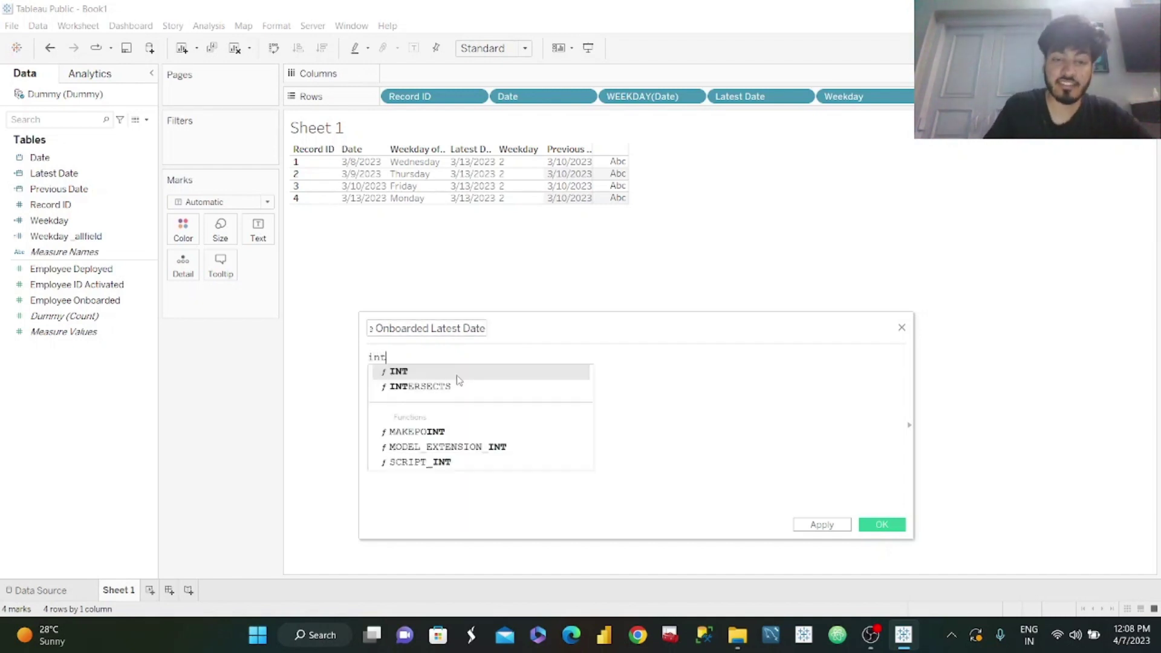
{"action": "double_click", "coordinate": [457, 375]}
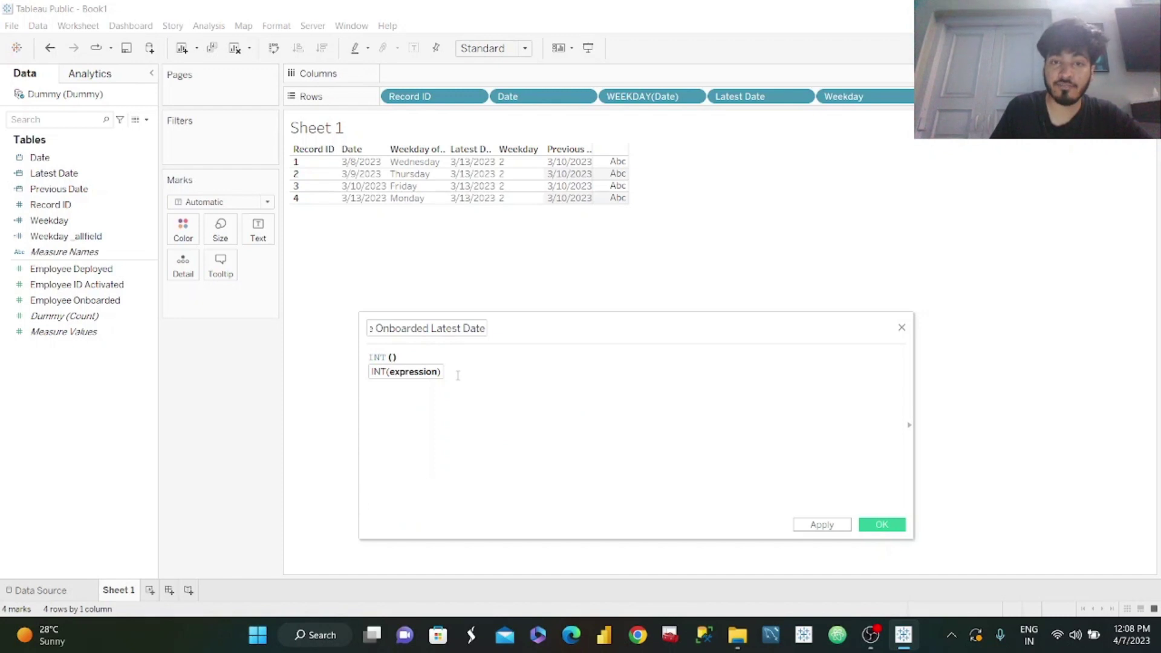
{"action": "type", "text": "date"}
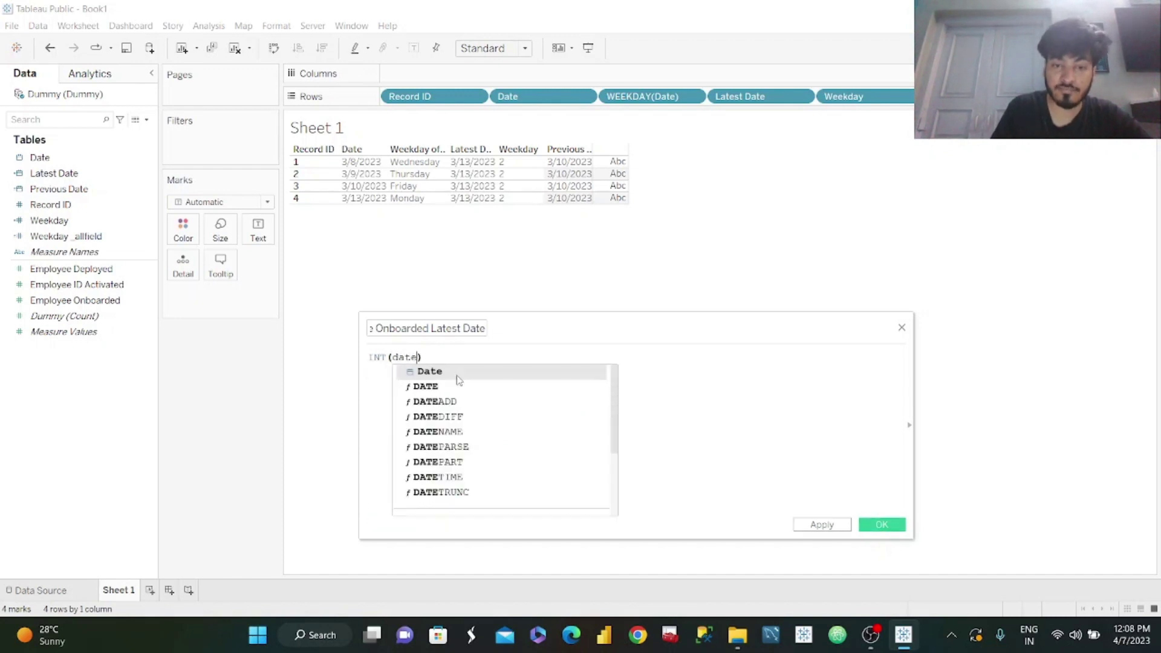
{"action": "double_click", "coordinate": [457, 375]}
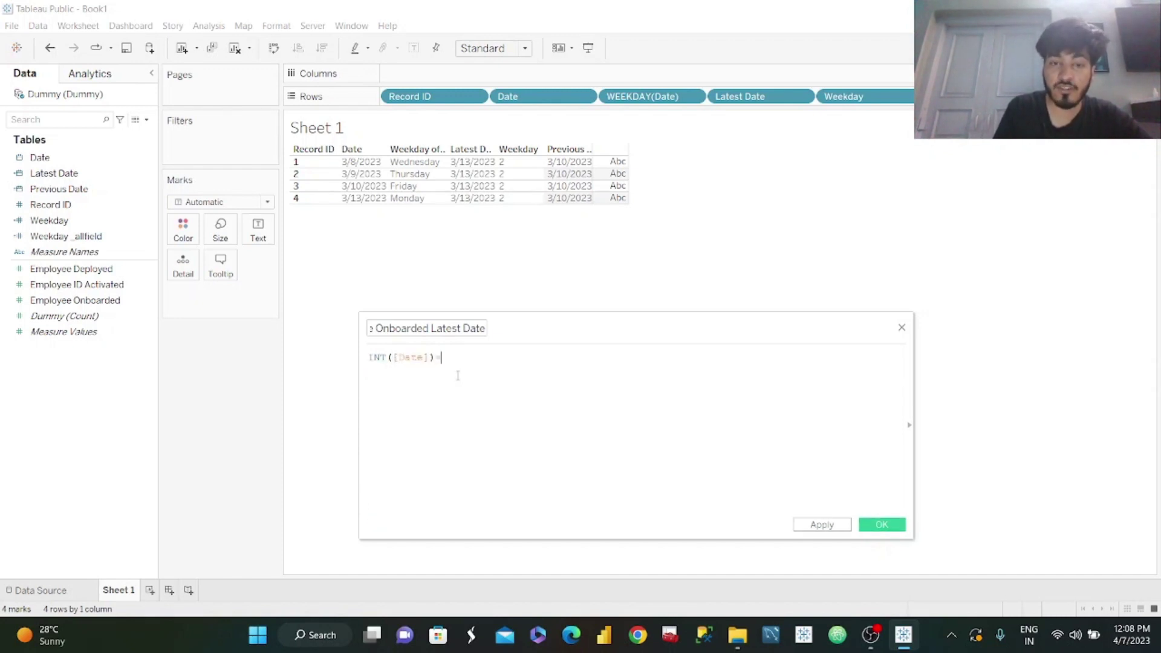
{"action": "key", "text": "BackSpace"}
{"action": "type", "text": ","}
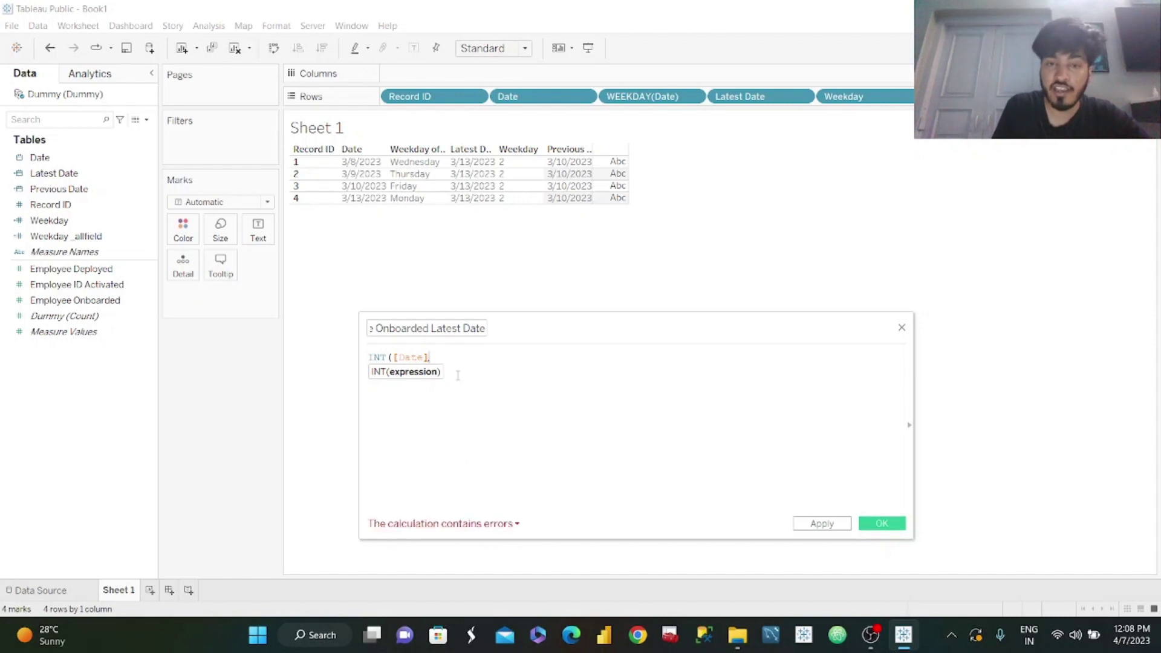
{"action": "key", "text": "BackSpace"}
{"action": "type", "text": "=lates"}
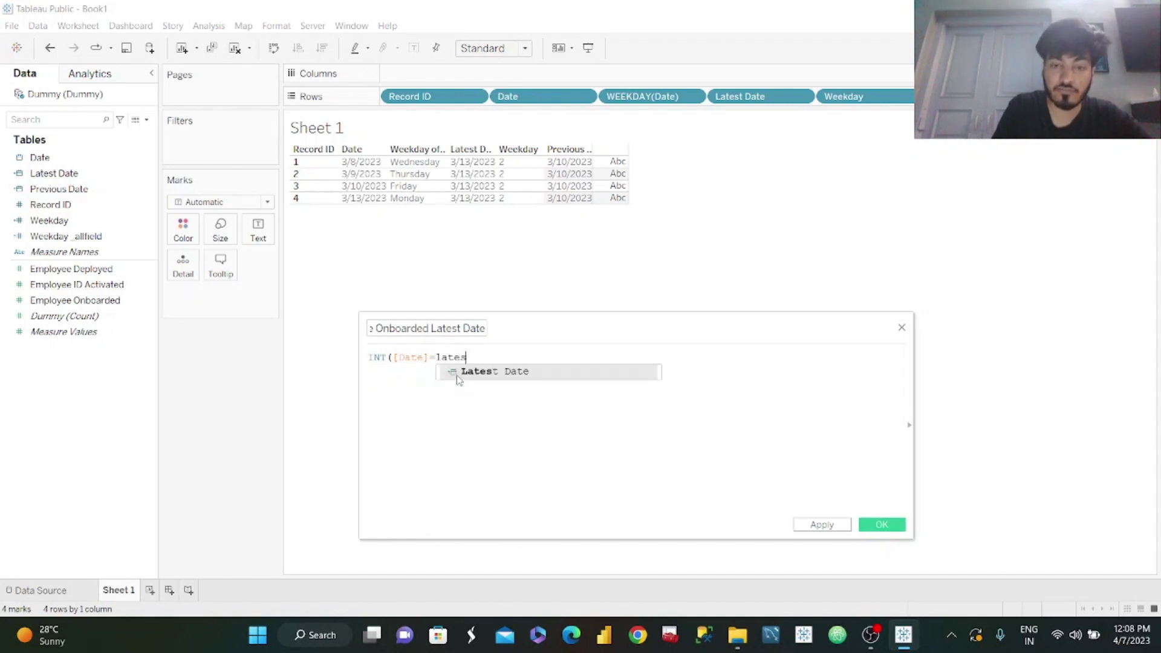
{"action": "left_click", "coordinate": [458, 373]}
{"action": "type", "text": ")"}
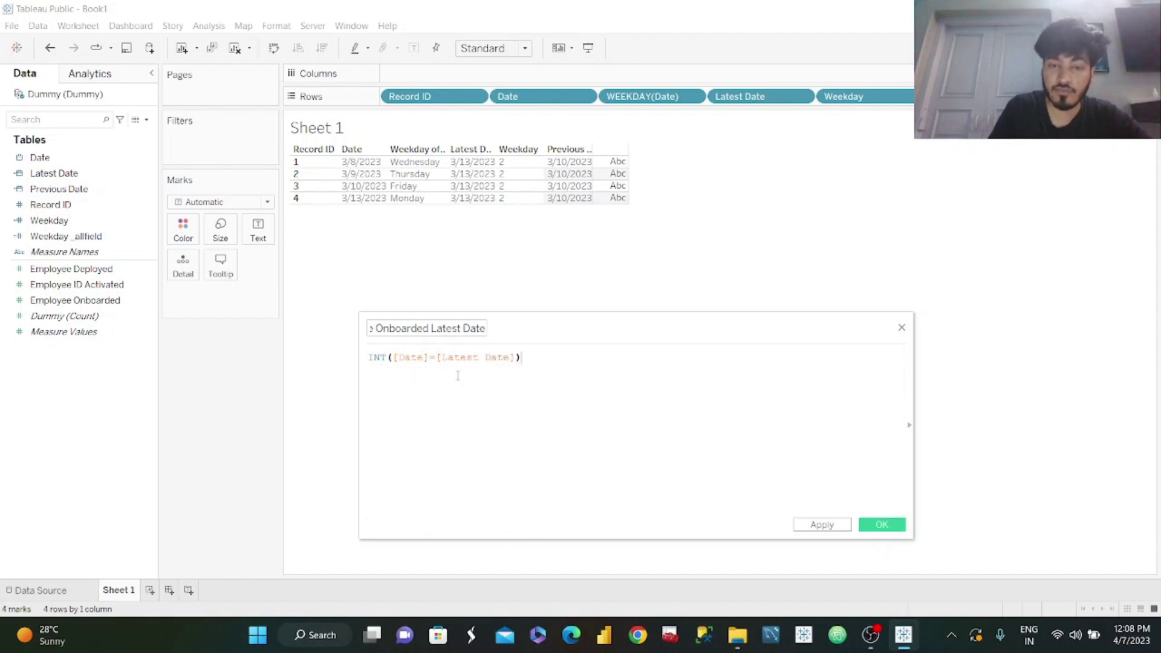
{"action": "key", "text": "Return"}
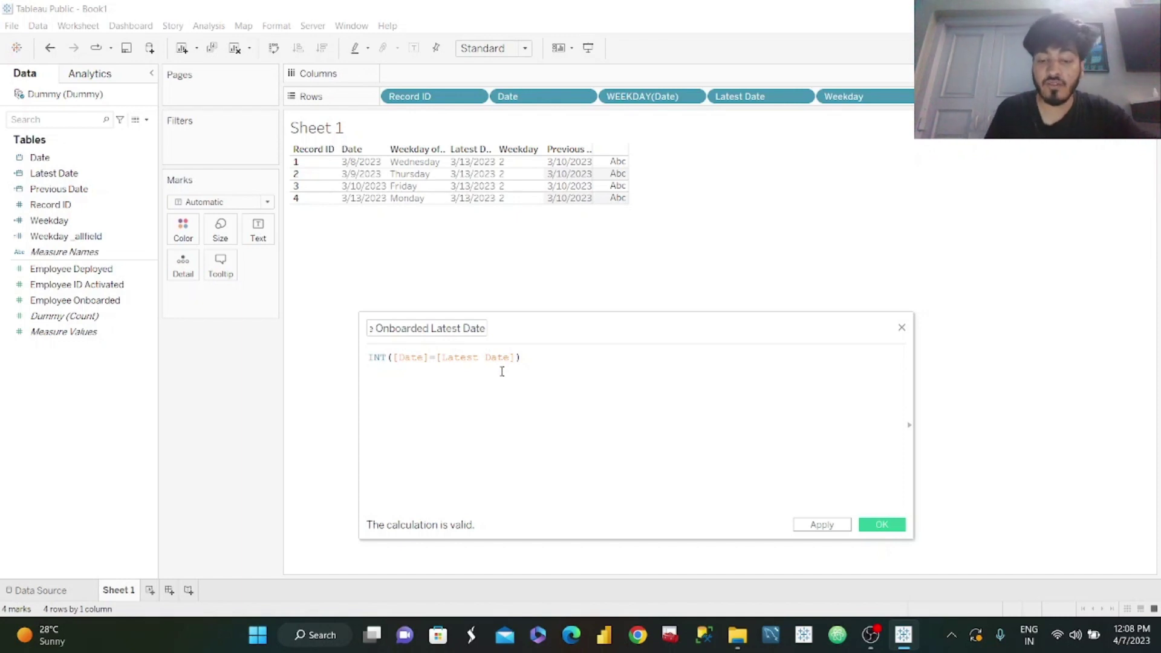
Multiply the Employee Onboarded Latest Date formula by [Employee Onboarded] on a second line and save the calculated field
{"action": "key", "text": "Return"}
{"action": "type", "text": "*onbo"}
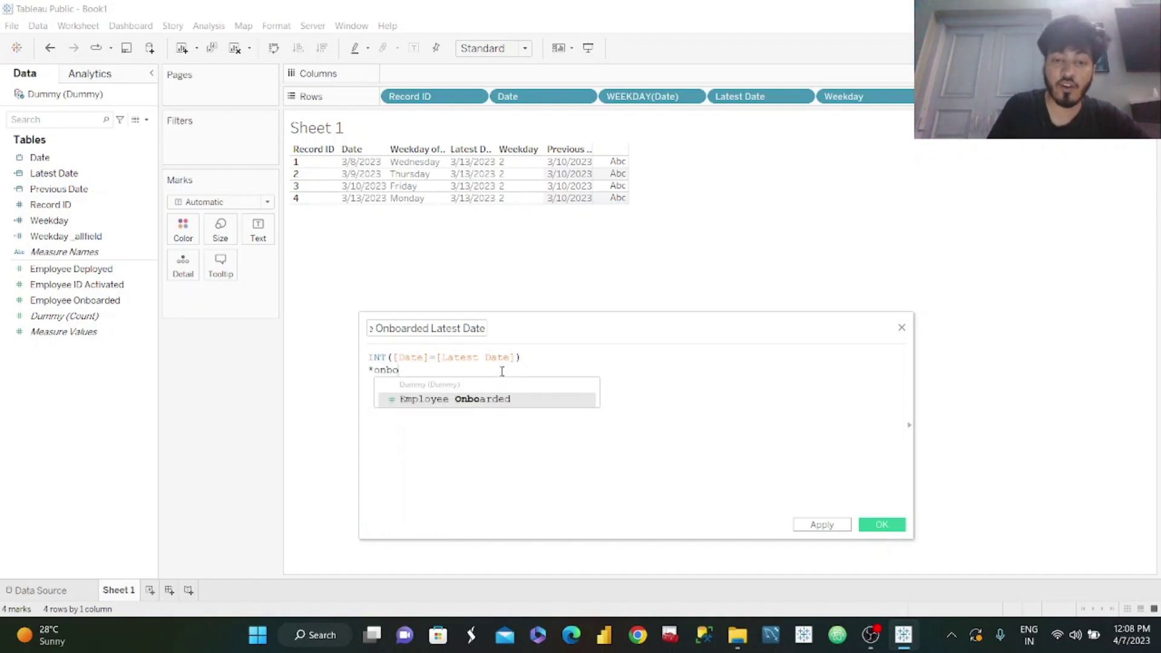
{"action": "key", "text": "Return"}
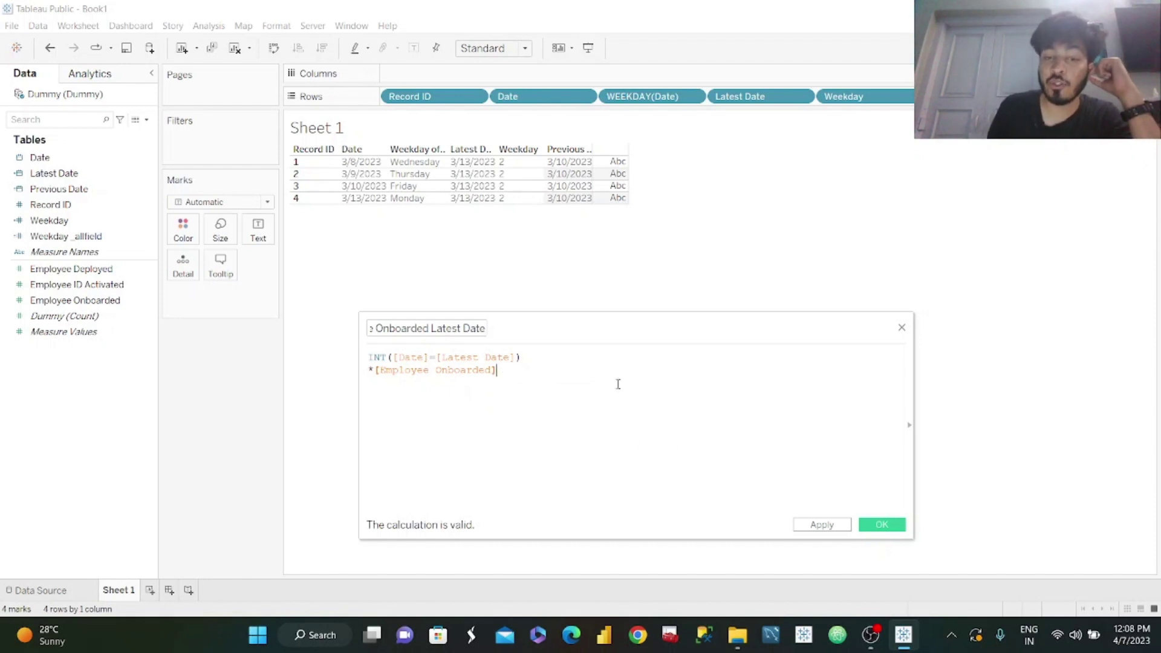
{"action": "left_click", "coordinate": [827, 525]}
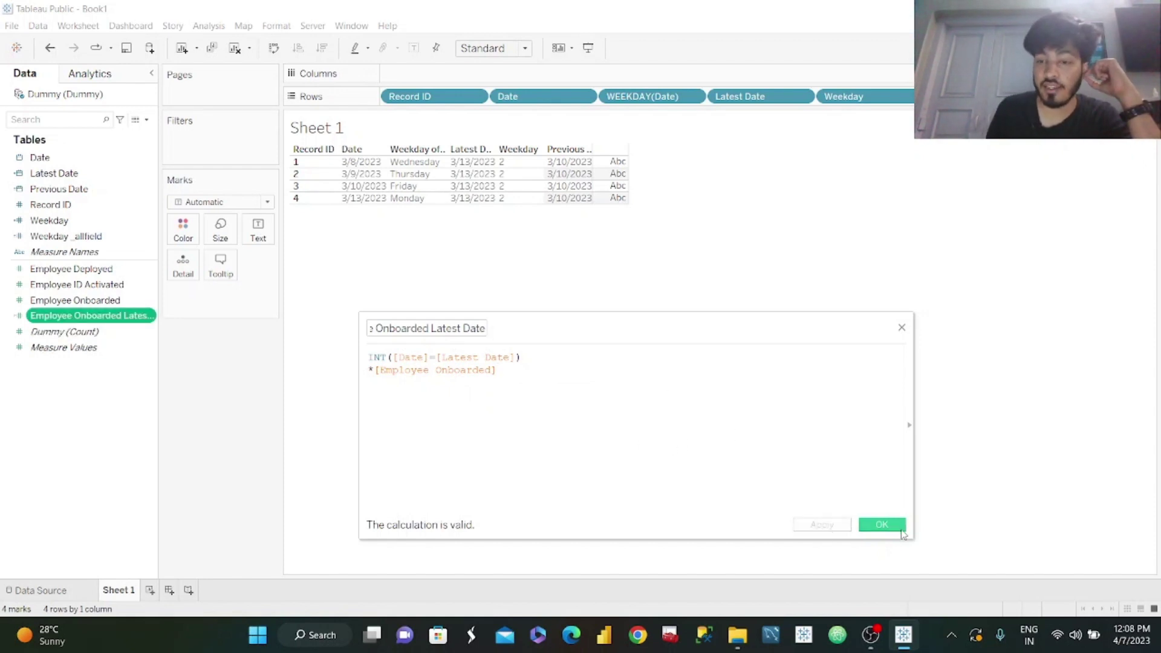
{"action": "left_click", "coordinate": [899, 528]}
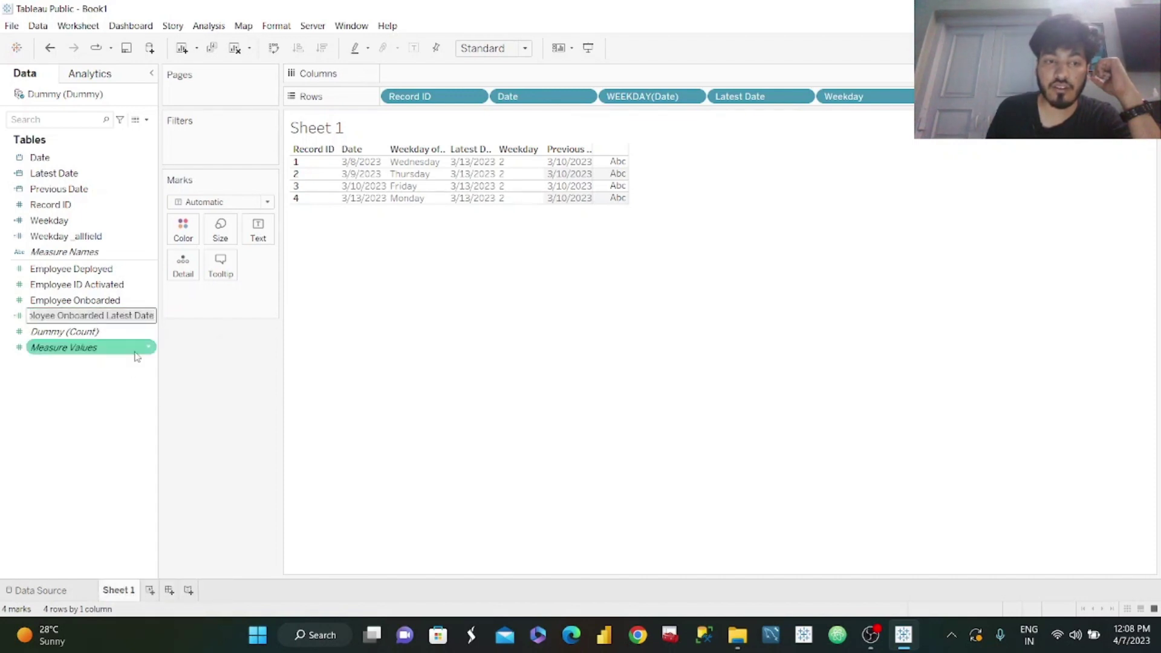
Add Employee Onboarded Latest Date to the table as its displayed values and check the figure for each date
{"action": "double_click", "coordinate": [104, 316]}
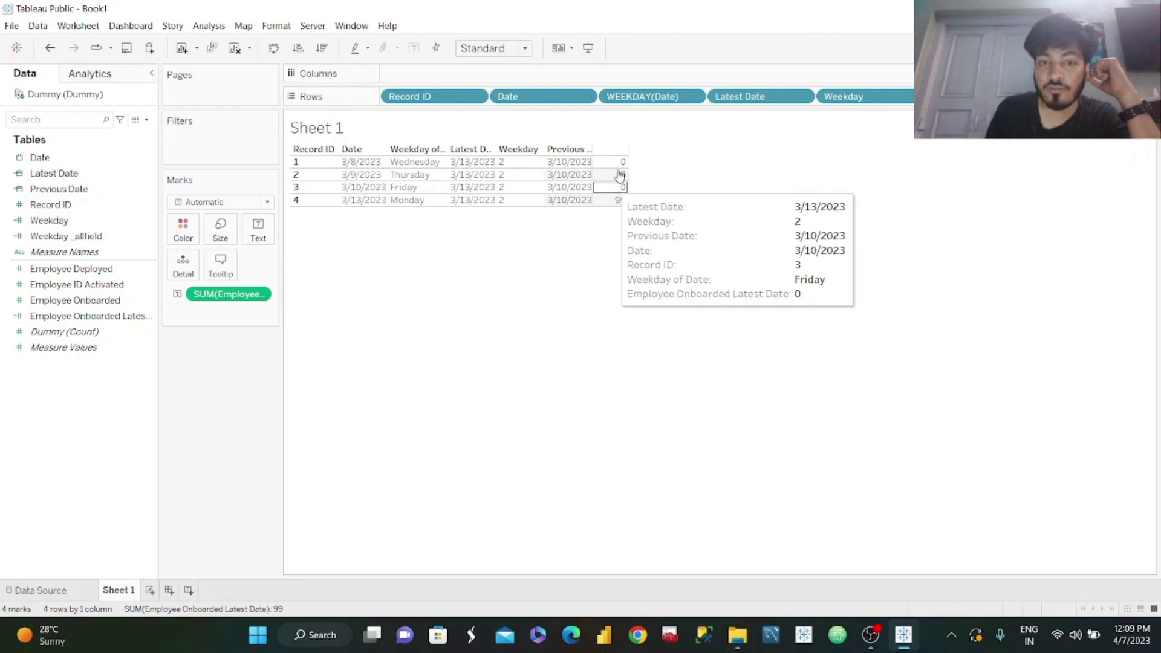
{"action": "mouse_move", "coordinate": [621, 169]}
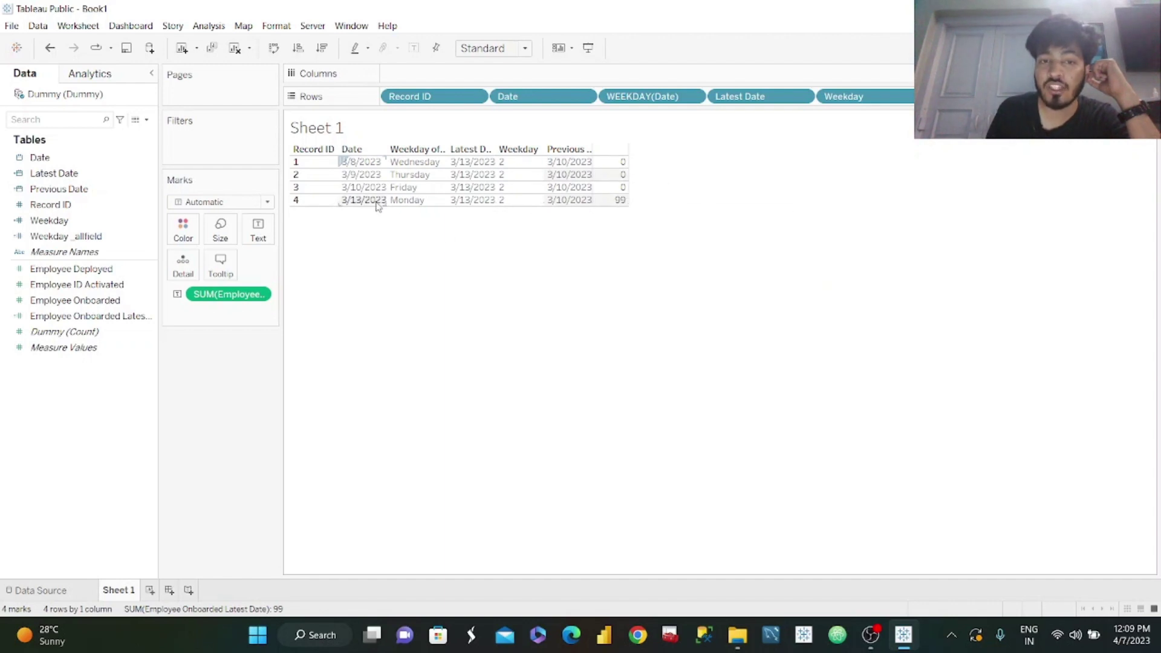
{"action": "mouse_move", "coordinate": [616, 201]}
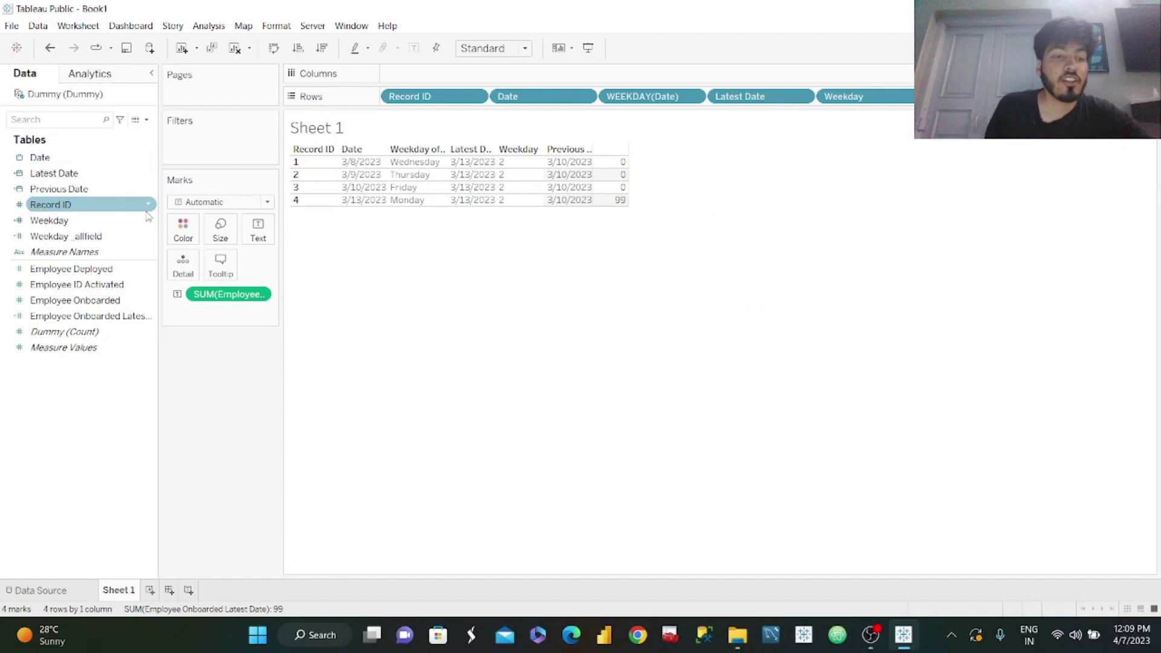
Duplicate the Employee Onboarded Latest Date field, open the copy for editing and rename it Employee Onboarded Previous Date
{"action": "right_click", "coordinate": [150, 320]}
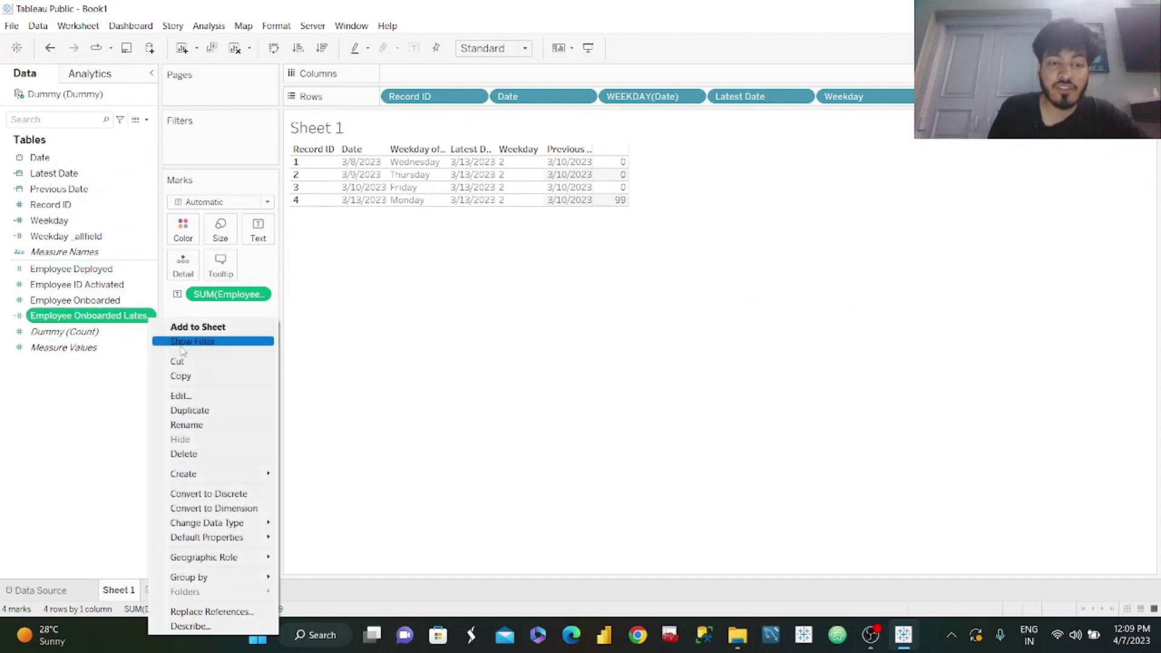
{"action": "left_click", "coordinate": [193, 410]}
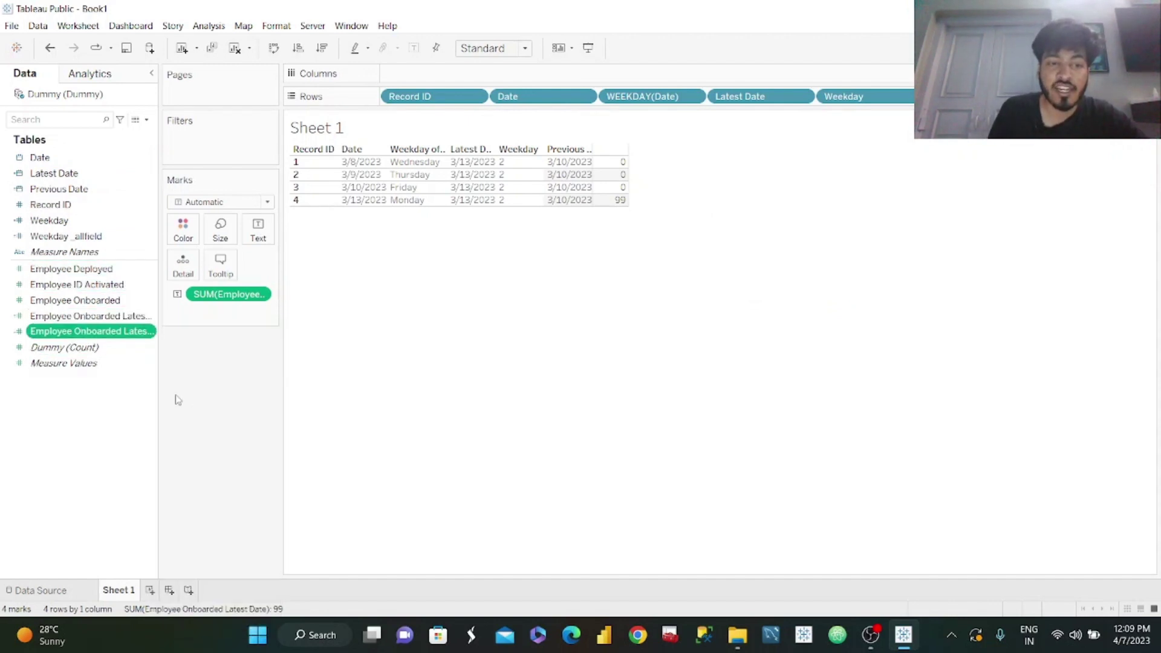
{"action": "left_click", "coordinate": [149, 333]}
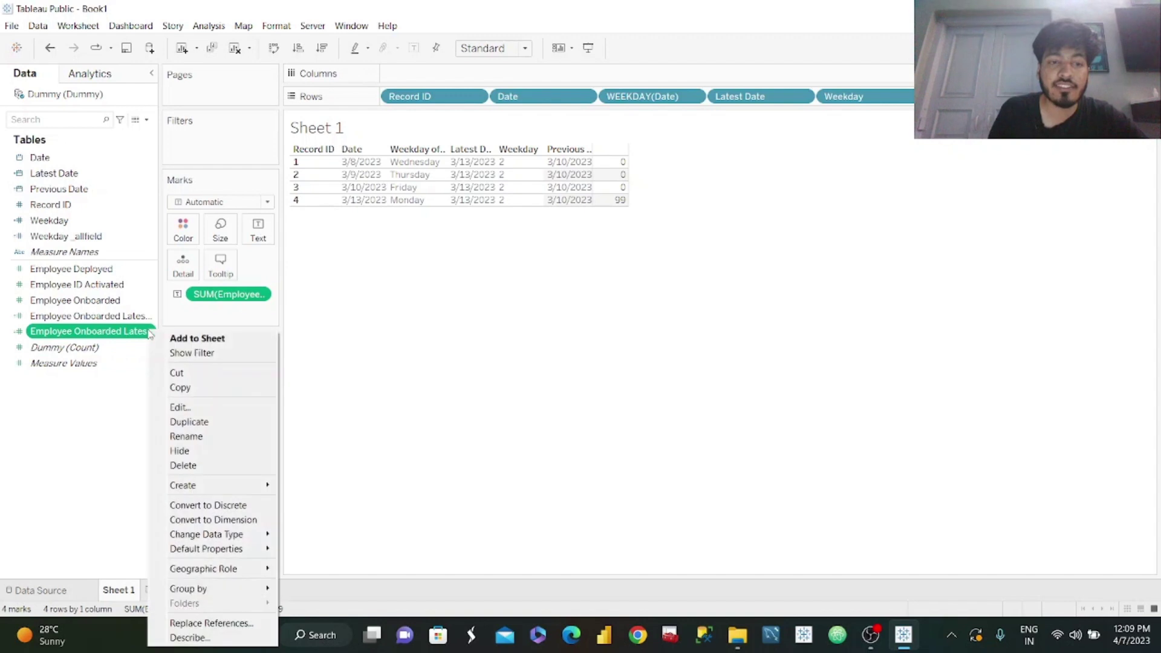
{"action": "left_click", "coordinate": [184, 403]}
{"action": "left_click", "coordinate": [459, 328]}
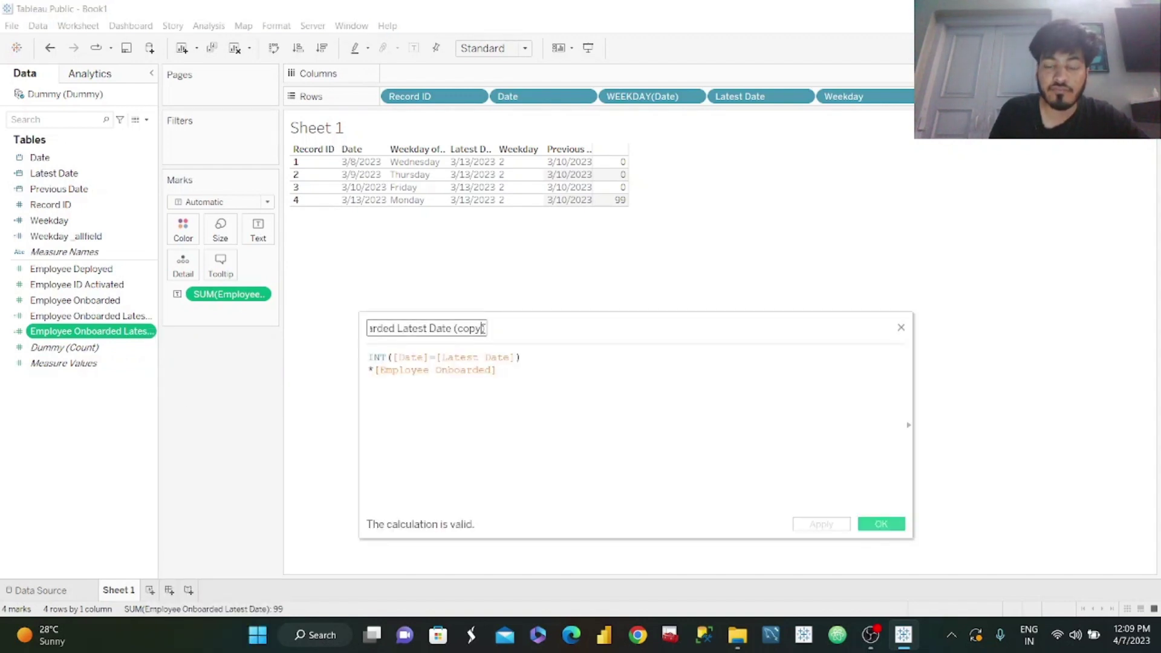
{"action": "key", "text": "BackSpace"}
{"action": "key", "text": "BackSpace"}
{"action": "key", "text": "BackSpace"}
{"action": "key", "text": "BackSpace"}
{"action": "key", "text": "BackSpace"}
{"action": "key", "text": "BackSpace"}
{"action": "key", "text": "BackSpace"}
{"action": "key", "text": "BackSpace"}
{"action": "key", "text": "BackSpace"}
{"action": "key", "text": "BackSpace"}
{"action": "key", "text": "BackSpace"}
{"action": "key", "text": "BackSpace"}
{"action": "key", "text": "BackSpace"}
{"action": "key", "text": "BackSpace"}
{"action": "key", "text": "BackSpace"}
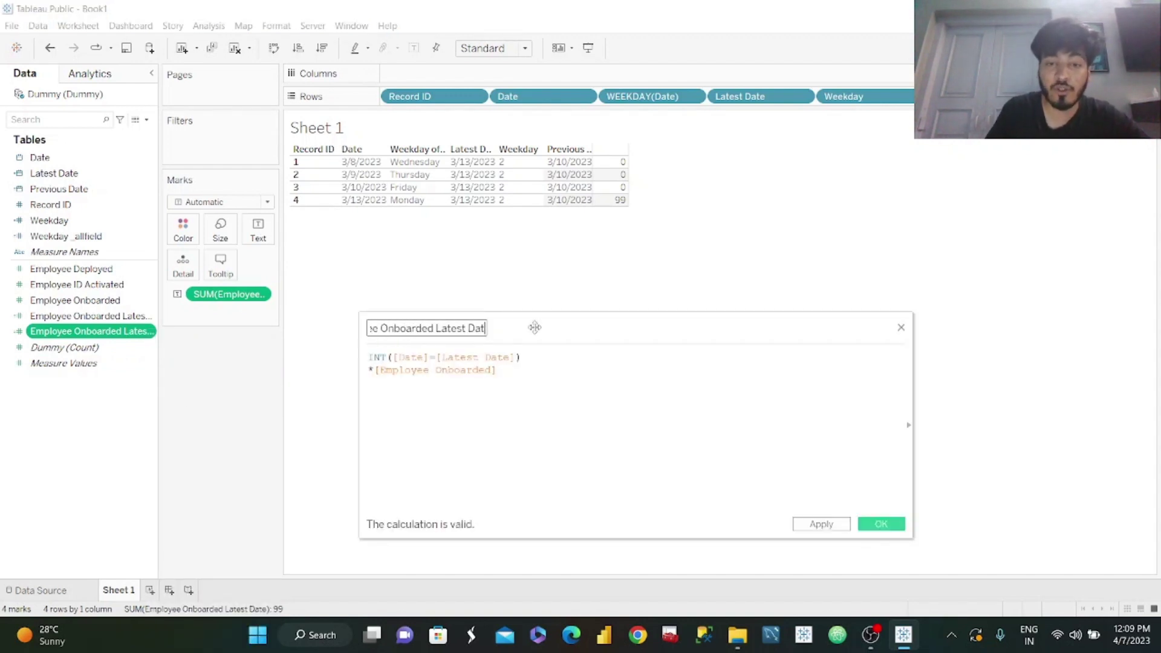
{"action": "key", "text": "BackSpace"}
{"action": "key", "text": "BackSpace"}
{"action": "key", "text": "BackSpace"}
{"action": "type", "text": "P"}
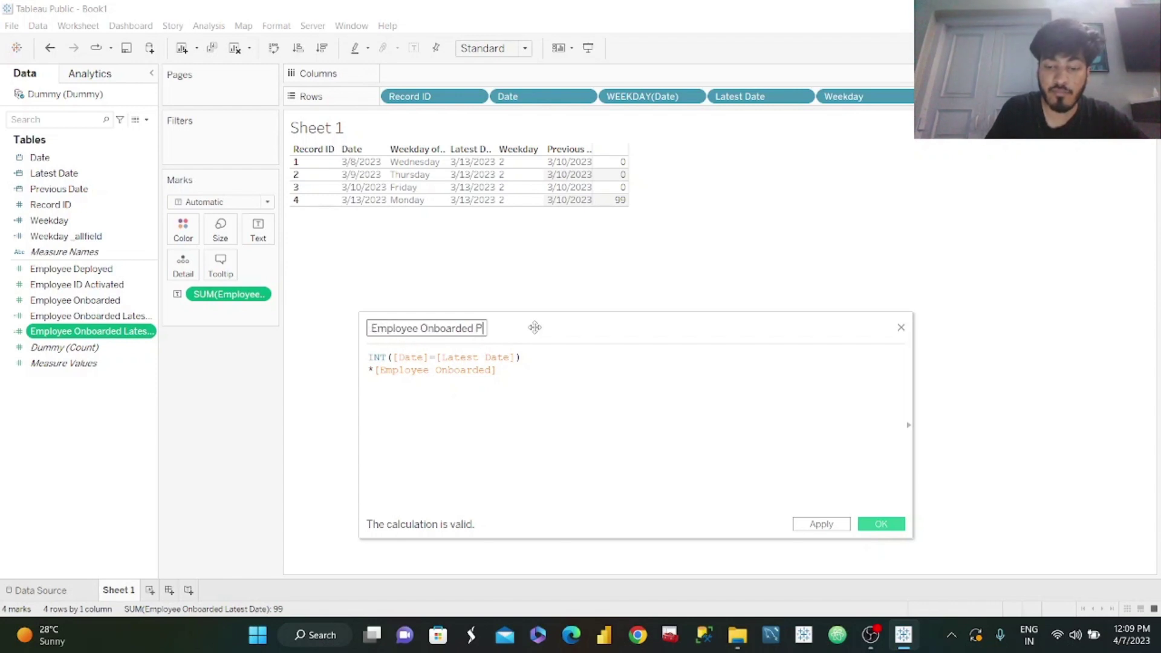
{"action": "type", "text": "revious Date"}
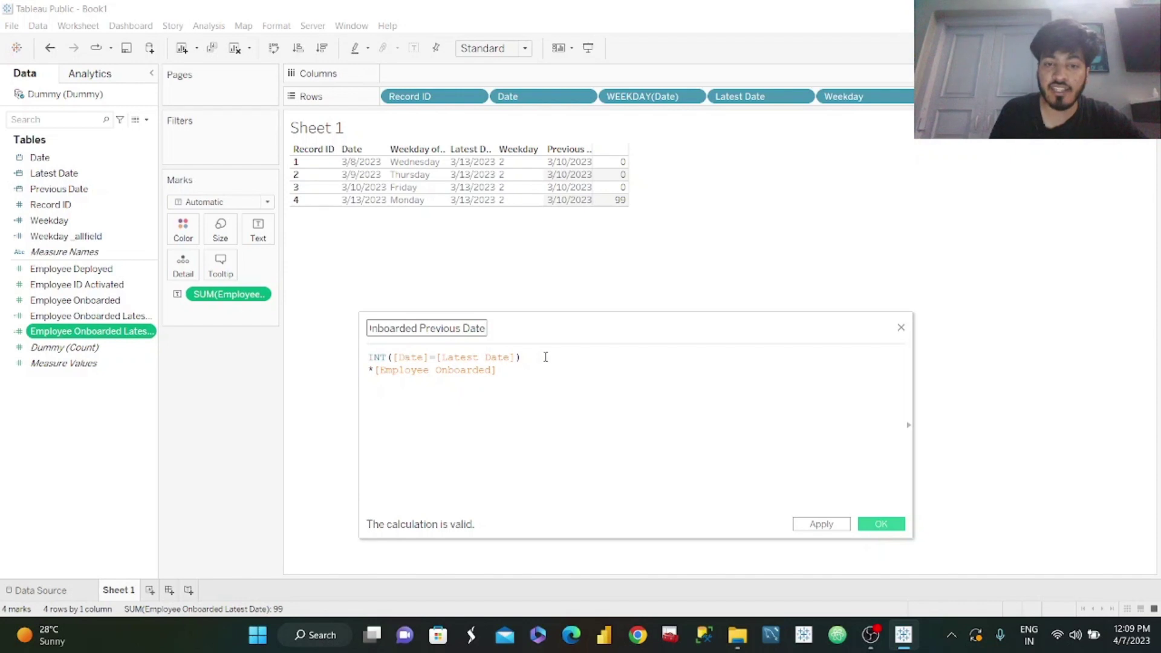
Replace [Latest Date] with [Previous Date] in the duplicated field's formula and save the calculated field
{"action": "left_click", "coordinate": [519, 356]}
{"action": "key", "text": "BackSpace"}
{"action": "key", "text": "BackSpace"}
{"action": "key", "text": "BackSpace"}
{"action": "key", "text": "BackSpace"}
{"action": "key", "text": "BackSpace"}
{"action": "key", "text": "BackSpace"}
{"action": "key", "text": "BackSpace"}
{"action": "key", "text": "BackSpace"}
{"action": "key", "text": "BackSpace"}
{"action": "key", "text": "BackSpace"}
{"action": "key", "text": "BackSpace"}
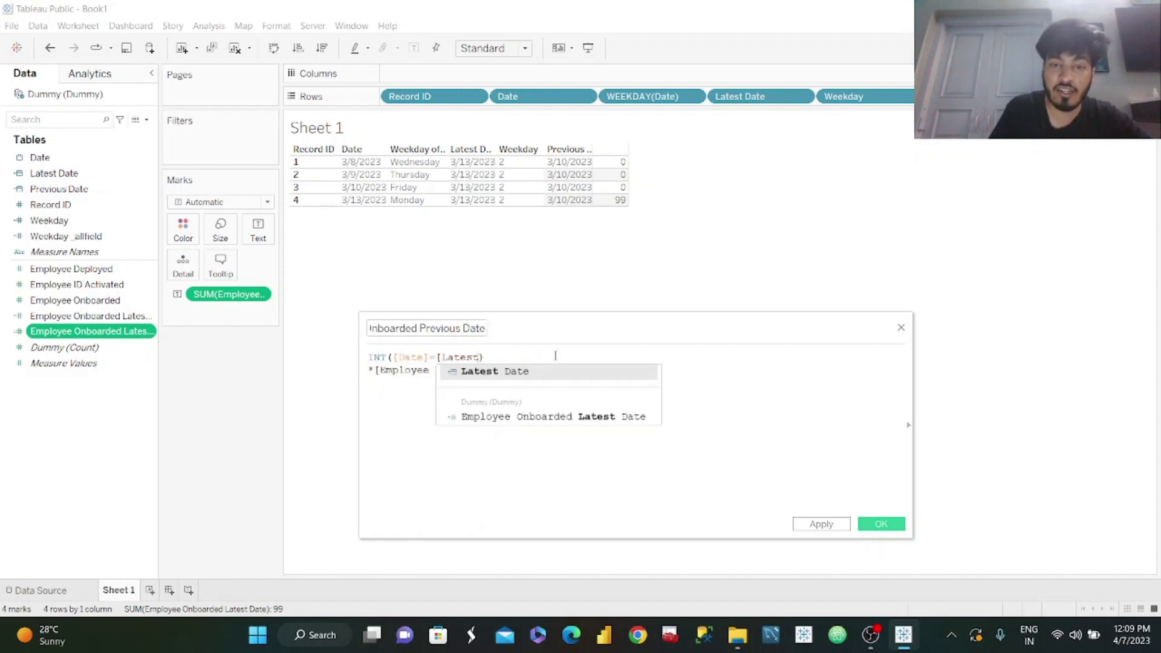
{"action": "key", "text": "BackSpace"}
{"action": "type", "text": "Prev"}
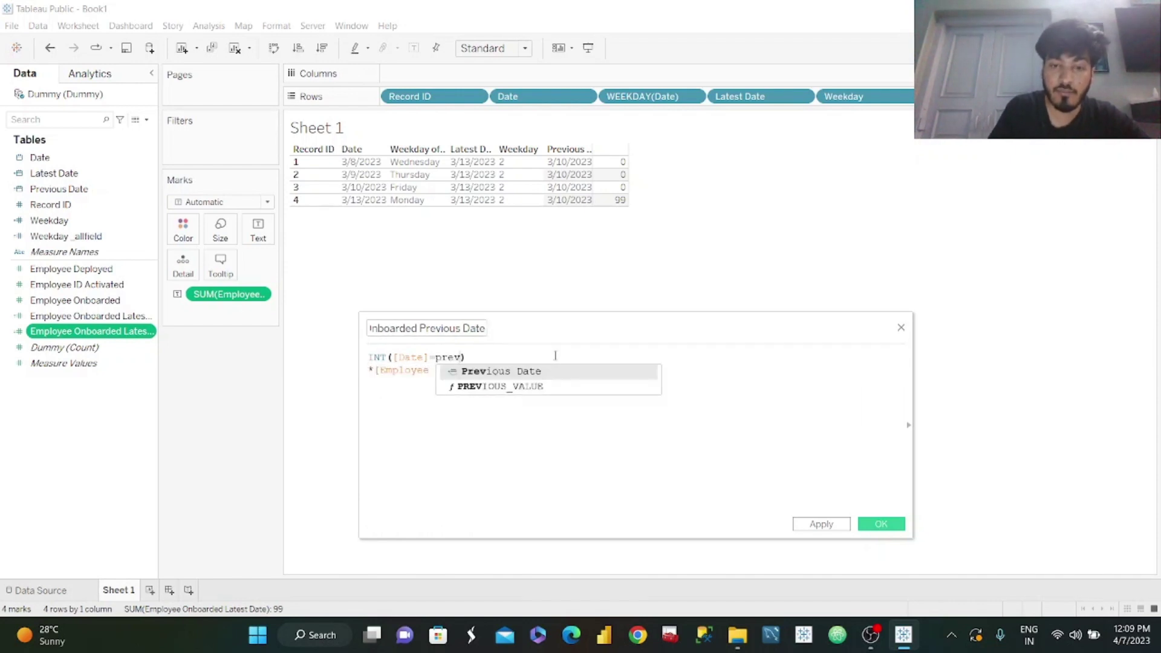
{"action": "key", "text": "Return"}
{"action": "left_click", "coordinate": [555, 355]}
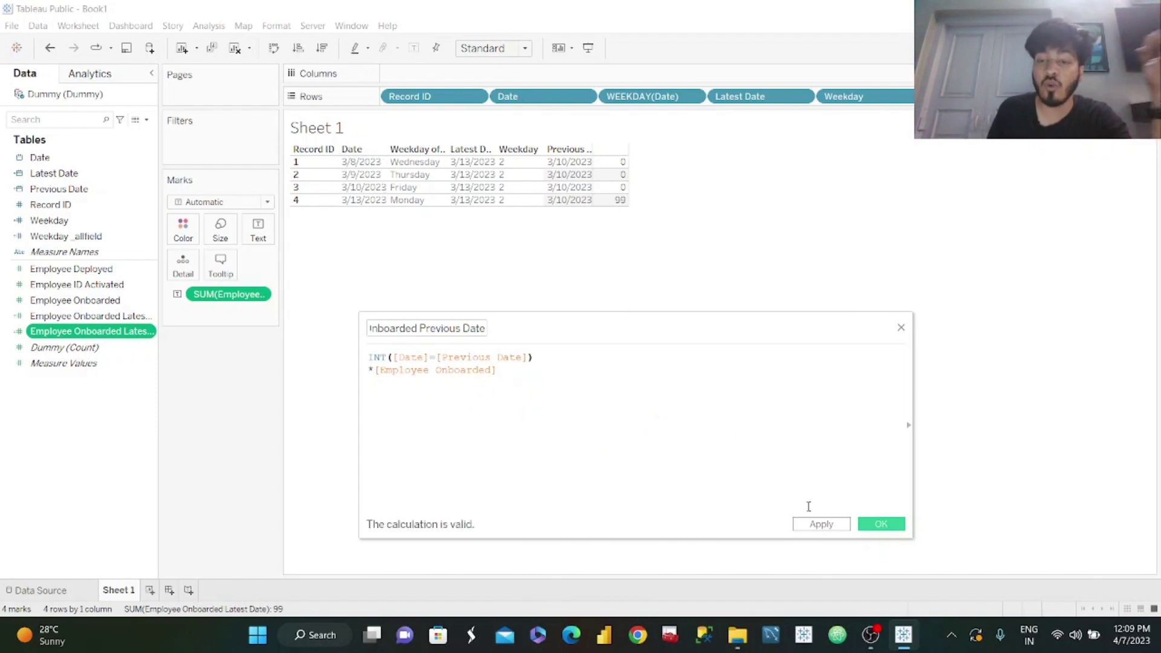
{"action": "left_click", "coordinate": [817, 523]}
{"action": "left_click", "coordinate": [880, 524]}
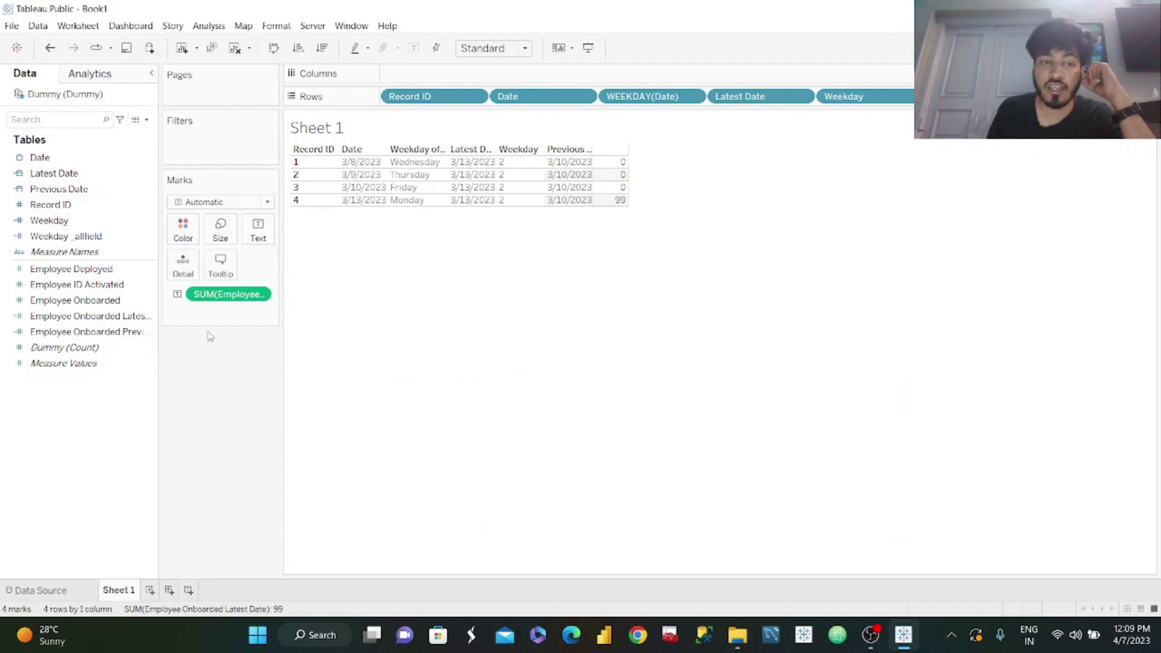
Add Employee Onboarded Previous Date to the table values beside the latest-date measure and compare both columns
{"action": "left_click_drag", "start_coordinate": [129, 331], "coordinate": [543, 359]}
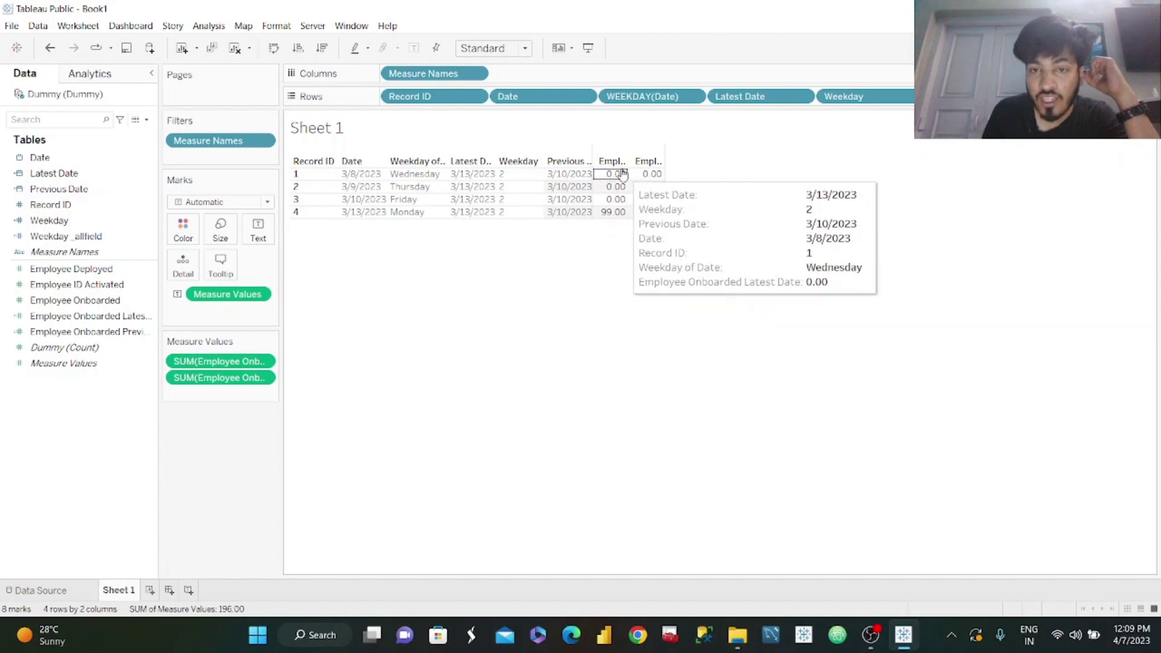
{"action": "mouse_move", "coordinate": [620, 217]}
{"action": "mouse_move", "coordinate": [662, 201]}
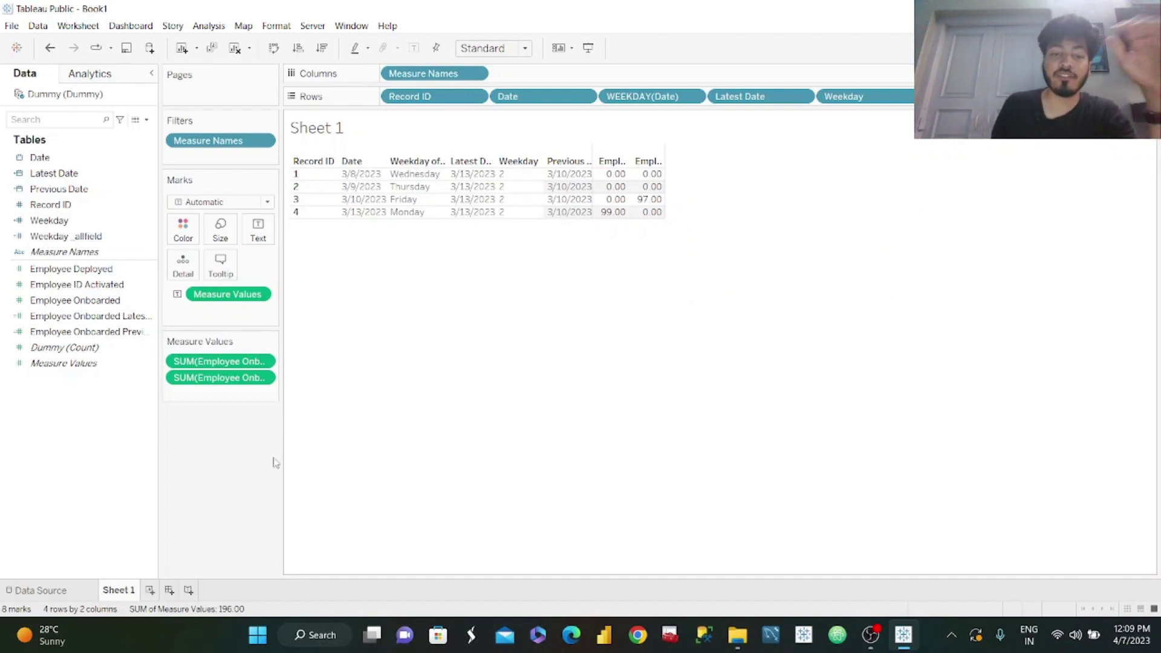
Create a new worksheet showing Employee Onboarded, Employee Onboarded Latest Date and Employee Onboarded Previous Date as text marks
{"action": "left_click", "coordinate": [150, 590]}
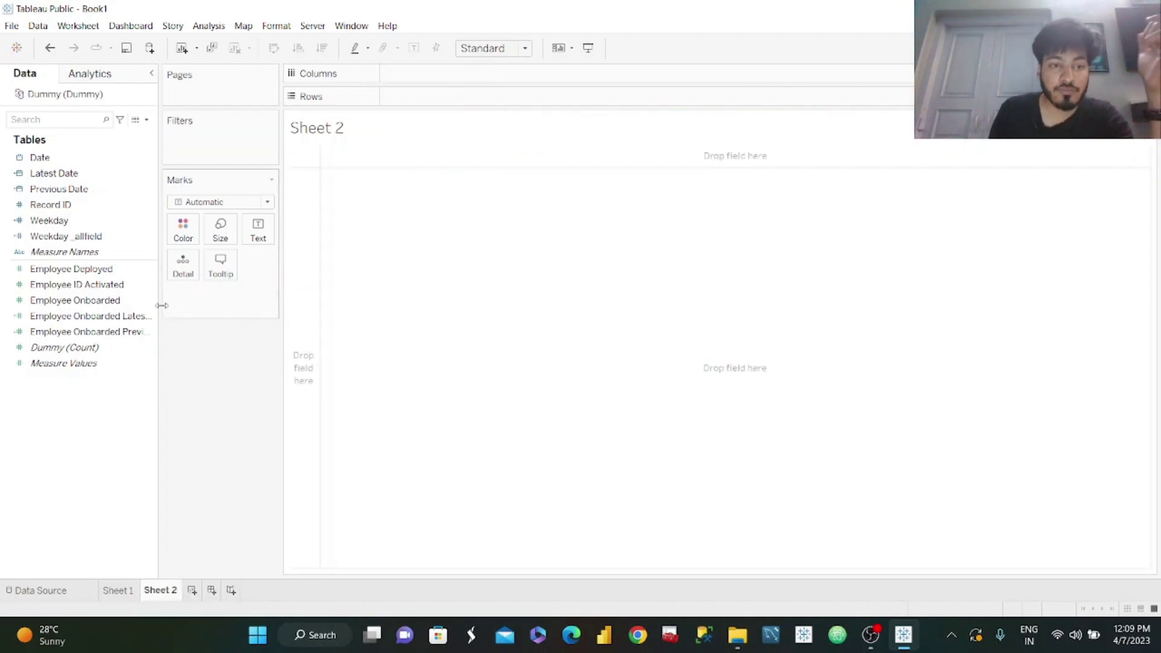
{"action": "left_click", "coordinate": [99, 299]}
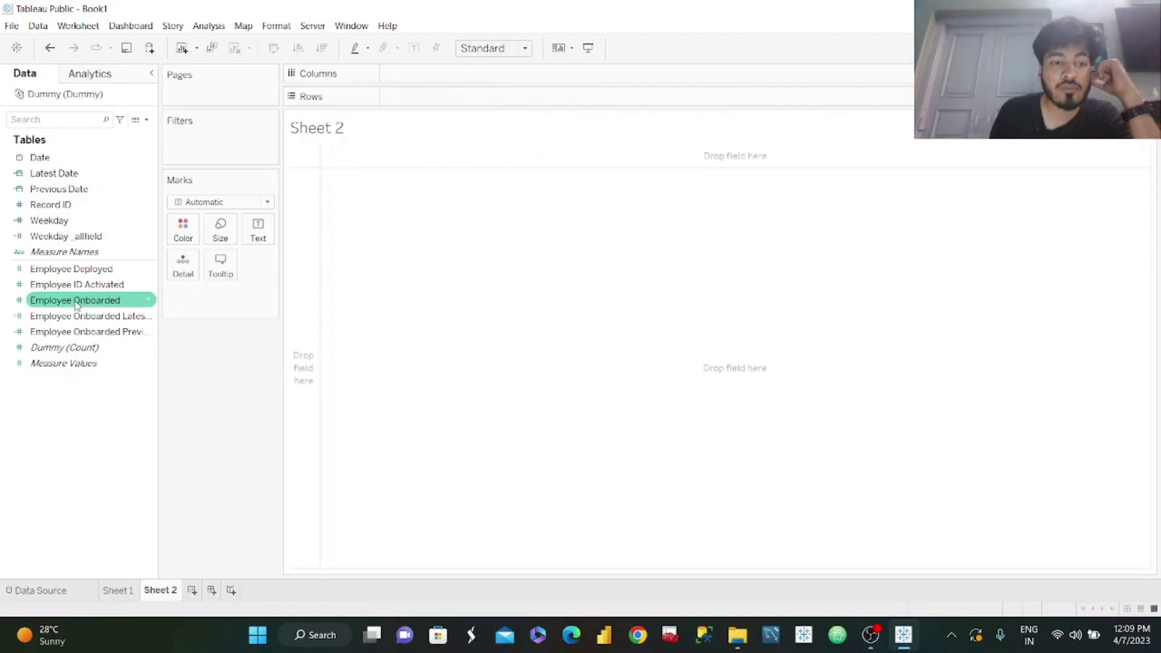
{"action": "left_click_drag", "start_coordinate": [77, 306], "coordinate": [257, 239]}
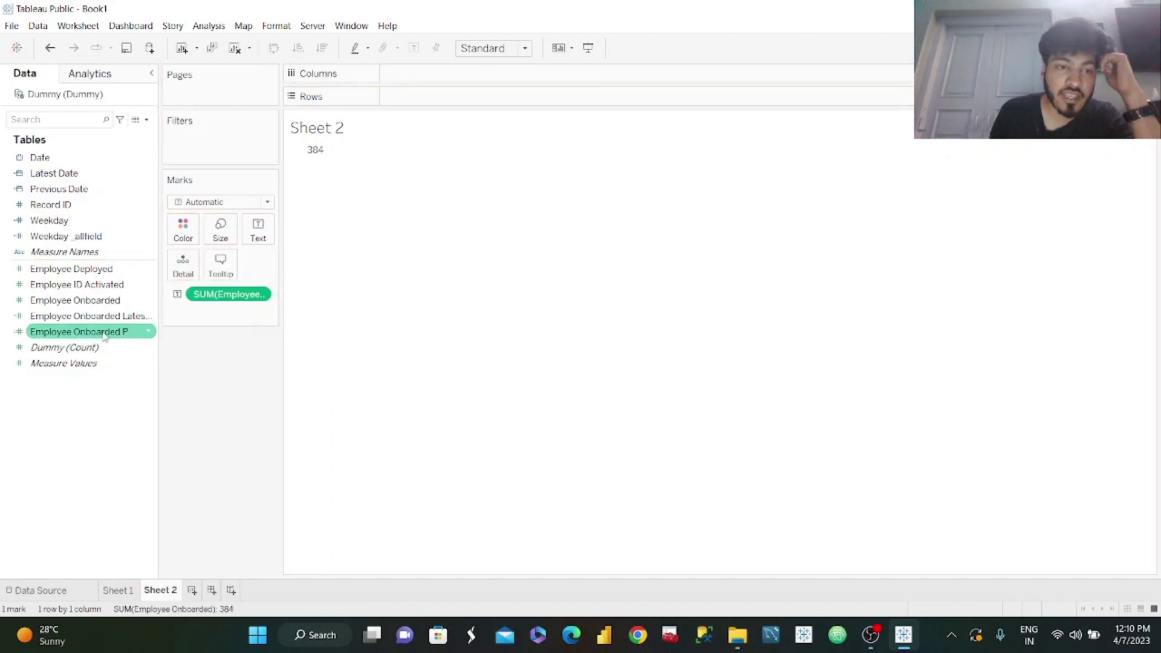
{"action": "left_click_drag", "start_coordinate": [98, 318], "coordinate": [271, 231]}
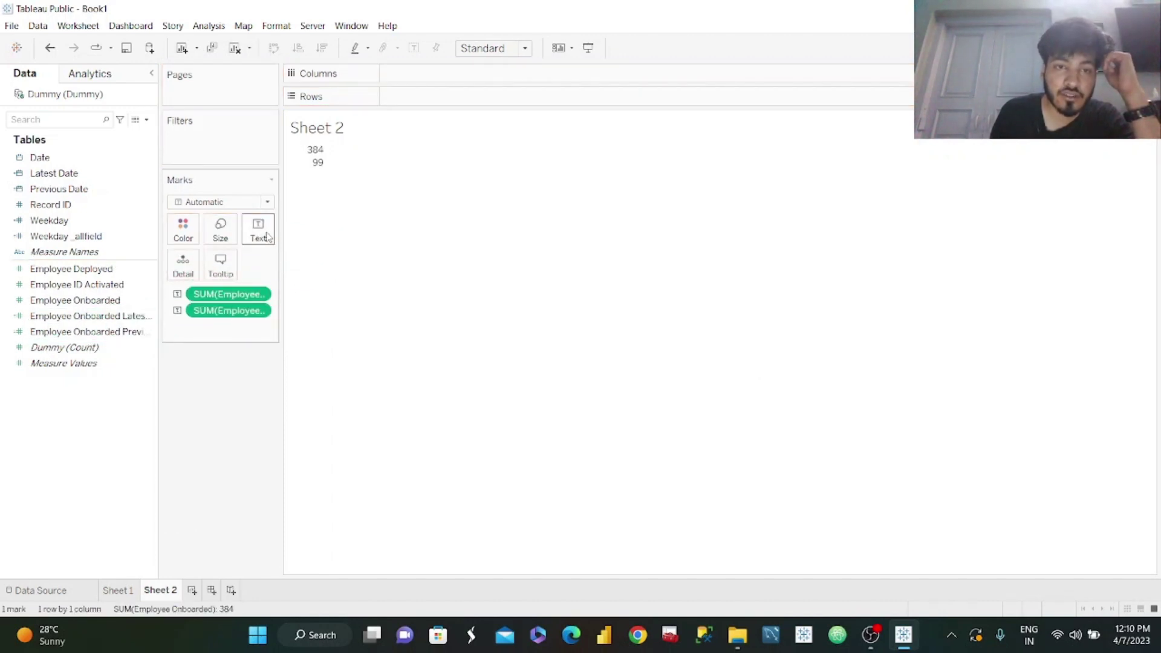
{"action": "left_click_drag", "start_coordinate": [144, 332], "coordinate": [266, 232]}
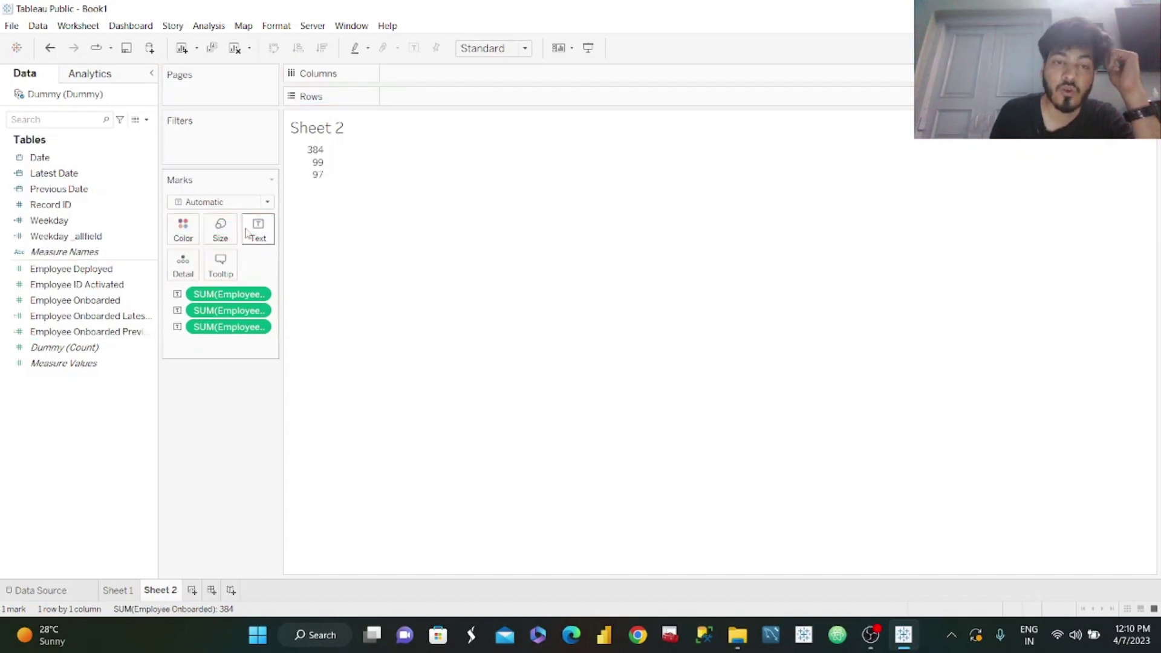
Create a new calculated field named DoD Diff
{"action": "left_click", "coordinate": [149, 121]}
{"action": "left_click", "coordinate": [55, 131]}
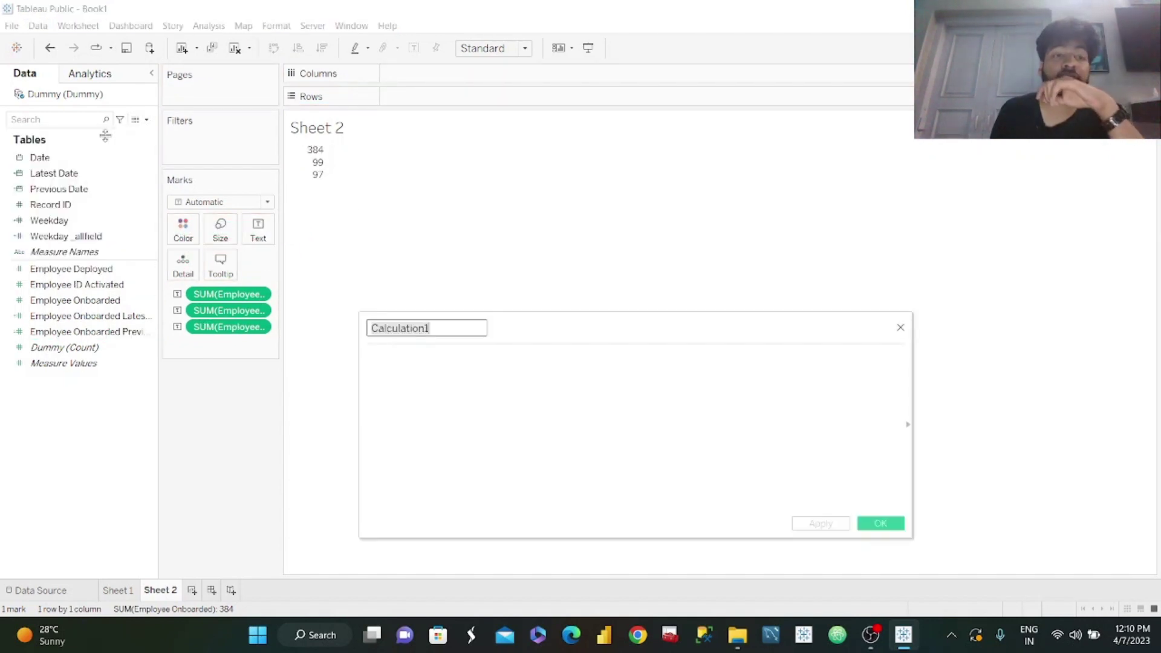
{"action": "type", "text": "DoD Diff"}
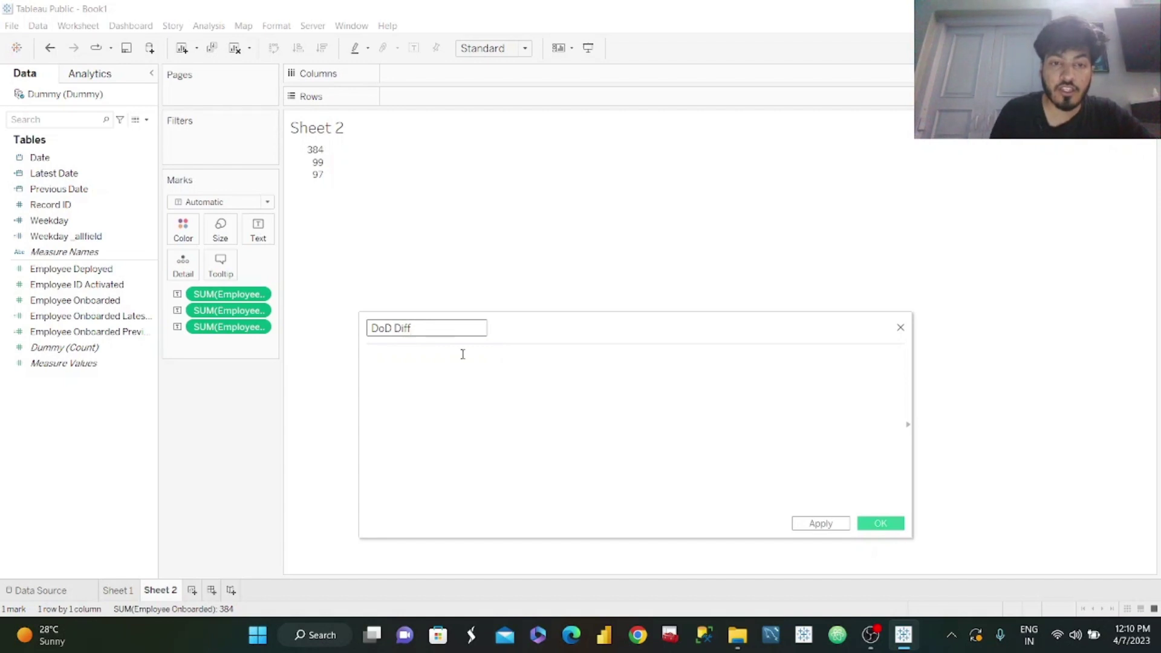
Enter the DoD Diff formula as [Employee Onboarded Latest Date]-[Employee Onboarded Previous Date]
{"action": "left_click", "coordinate": [463, 354]}
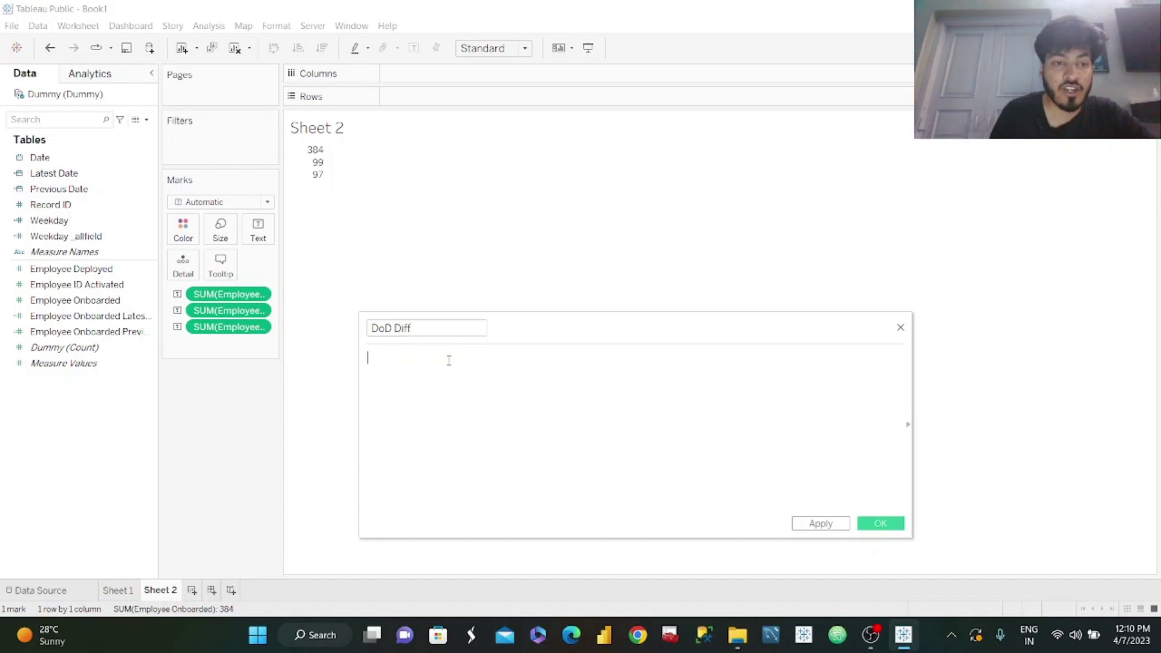
{"action": "left_click_drag", "start_coordinate": [88, 315], "coordinate": [453, 386]}
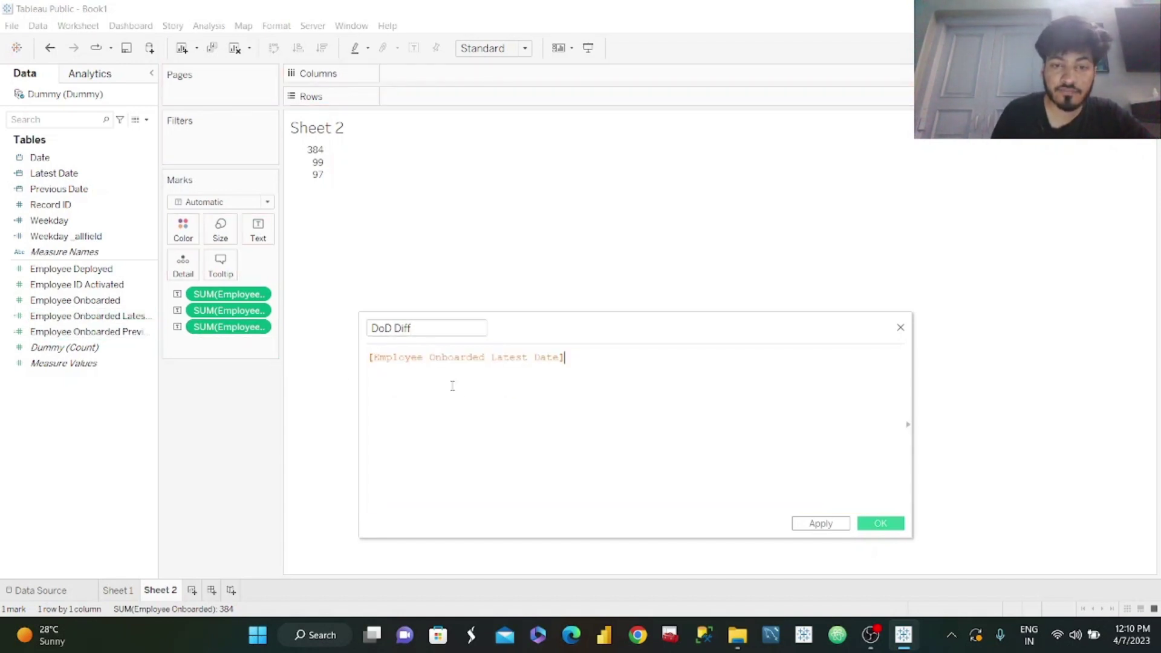
{"action": "type", "text": "-"}
{"action": "left_click_drag", "start_coordinate": [79, 331], "coordinate": [780, 384]}
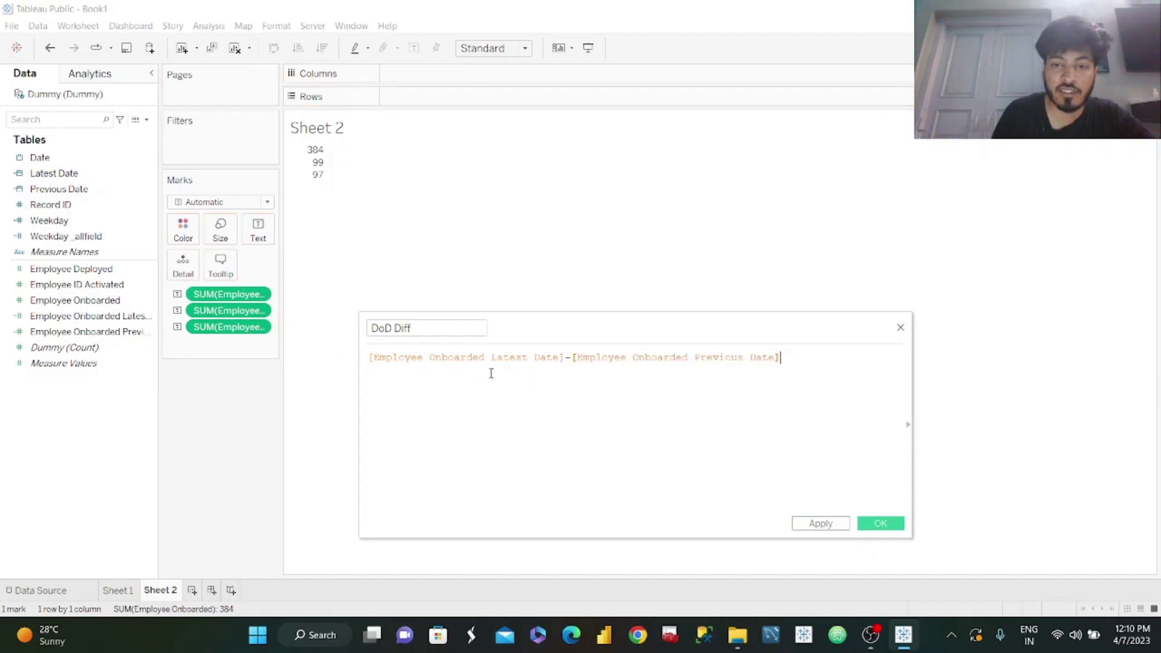
Wrap each of the two fields in the DoD Diff formula in its own SUM() function
{"action": "left_click", "coordinate": [371, 361]}
{"action": "type", "text": "SUM("}
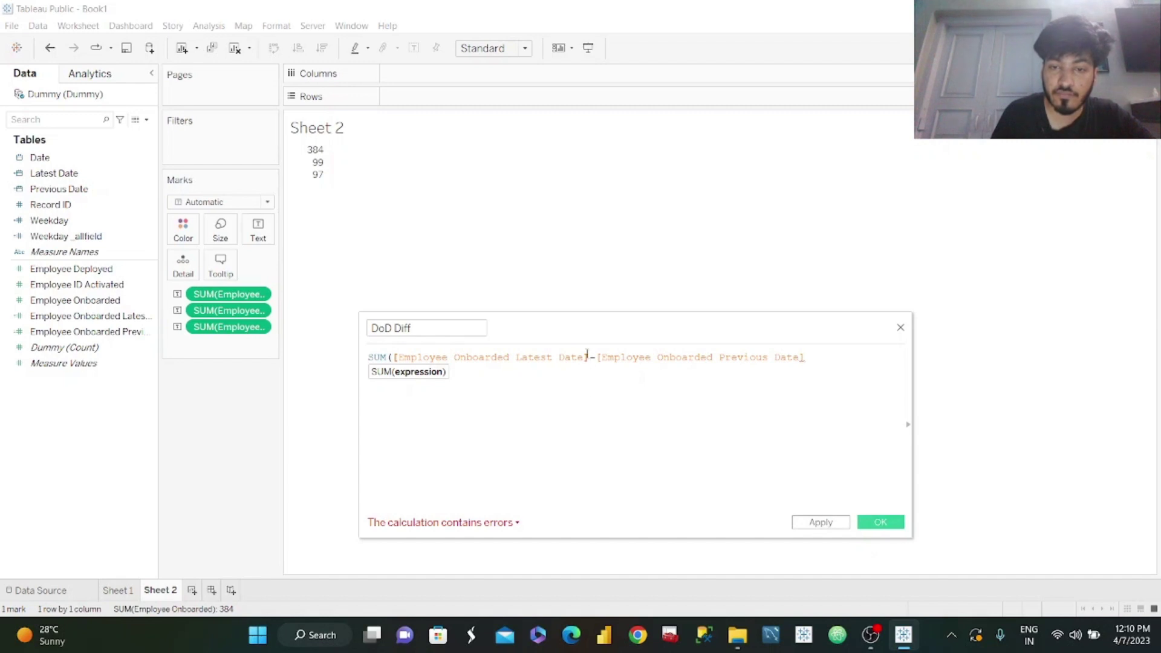
{"action": "type", "text": ")"}
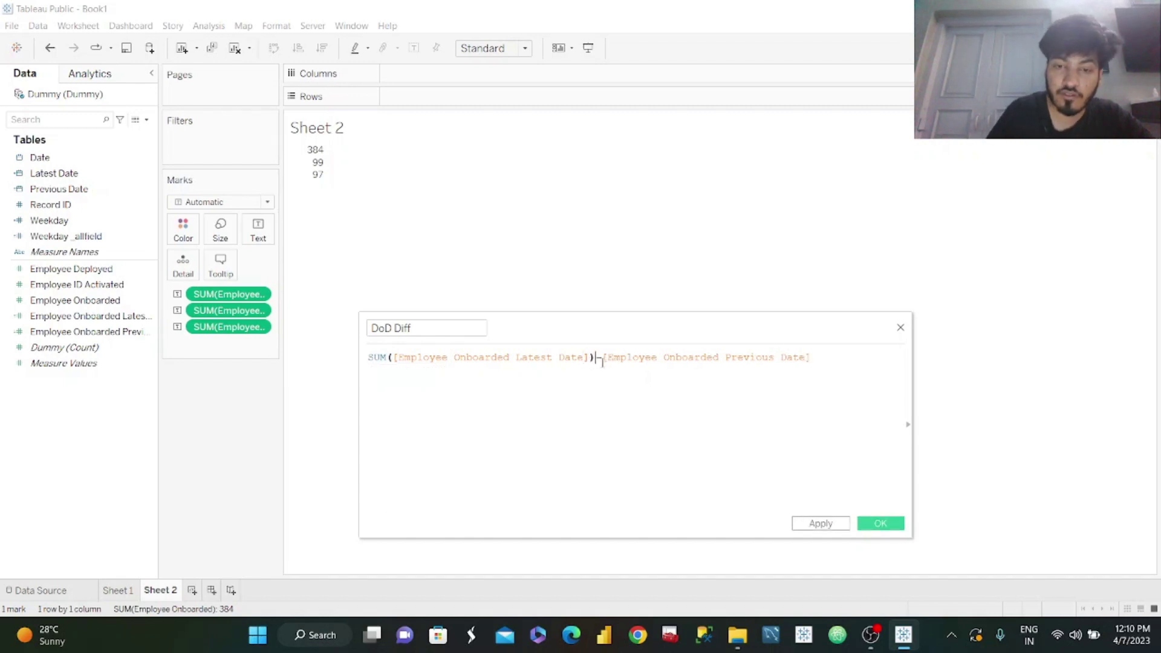
{"action": "type", "text": "-"}
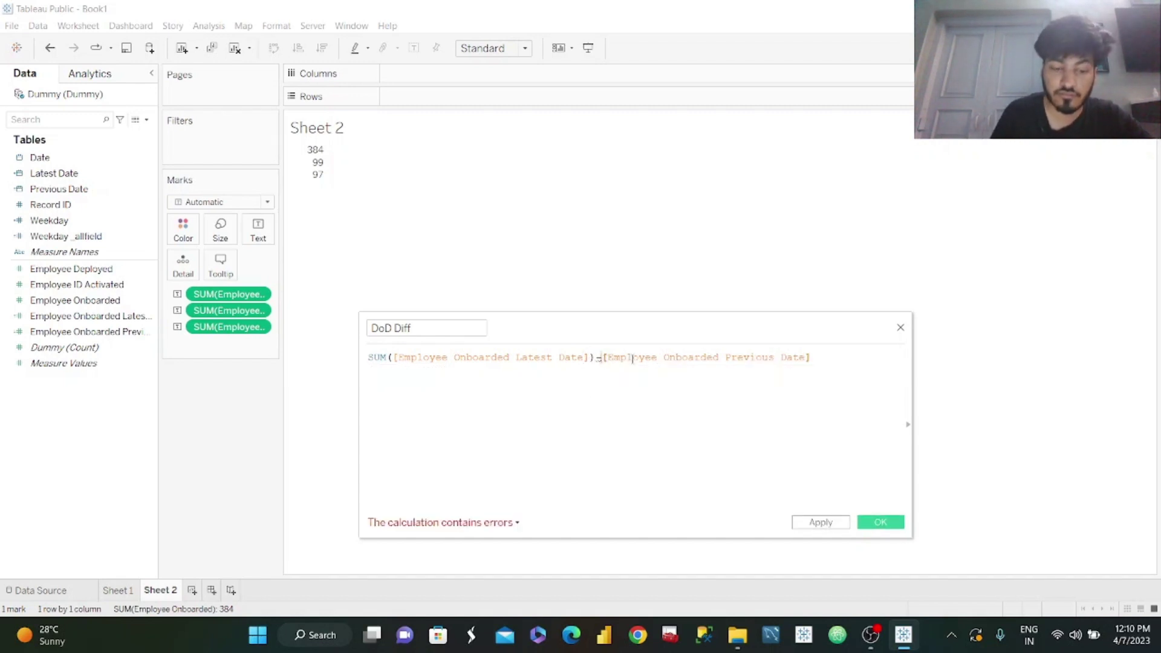
{"action": "type", "text": "SUM("}
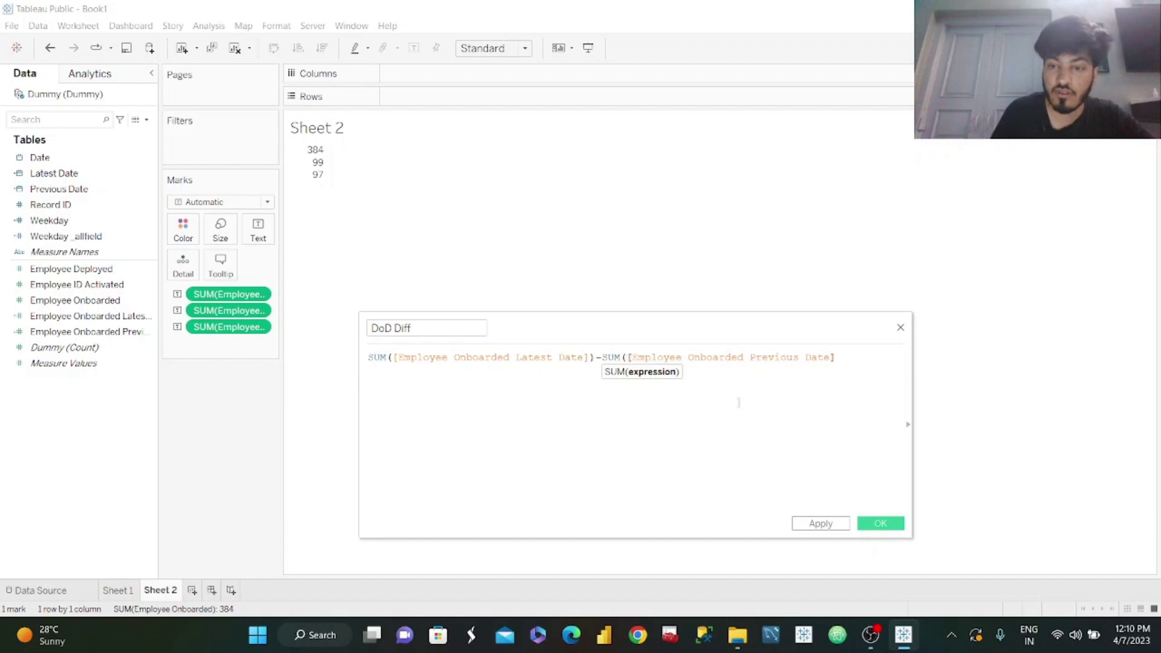
{"action": "type", "text": ")"}
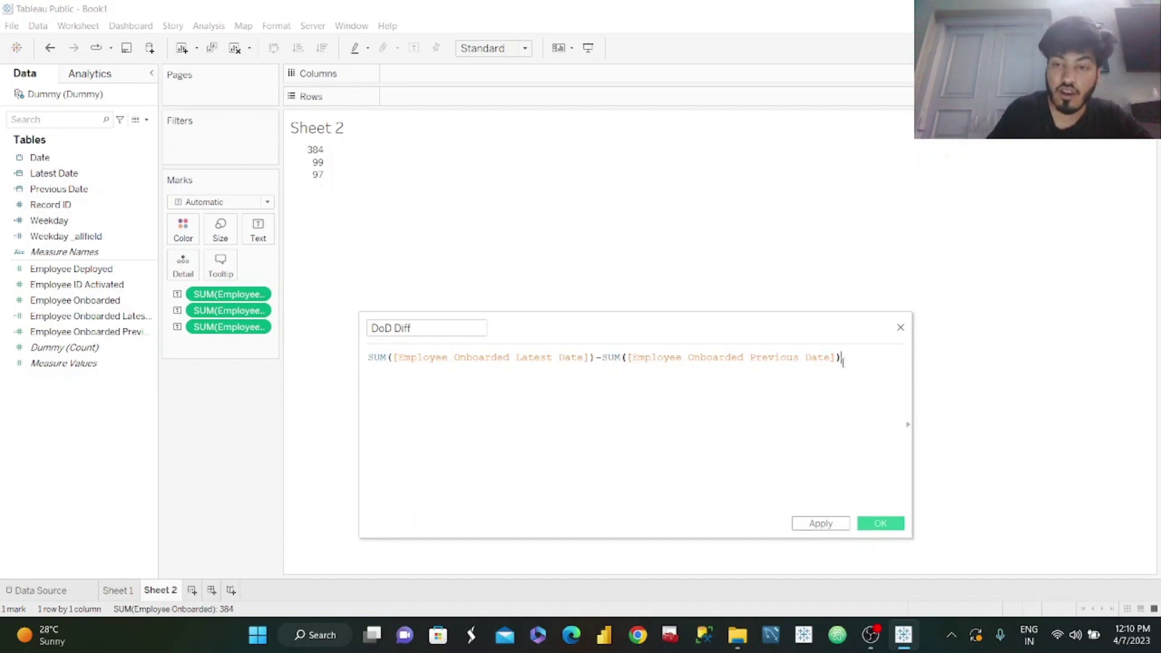
Save the DoD Diff calculation and add the field to Sheet 2 as a text mark
{"action": "left_click", "coordinate": [820, 523]}
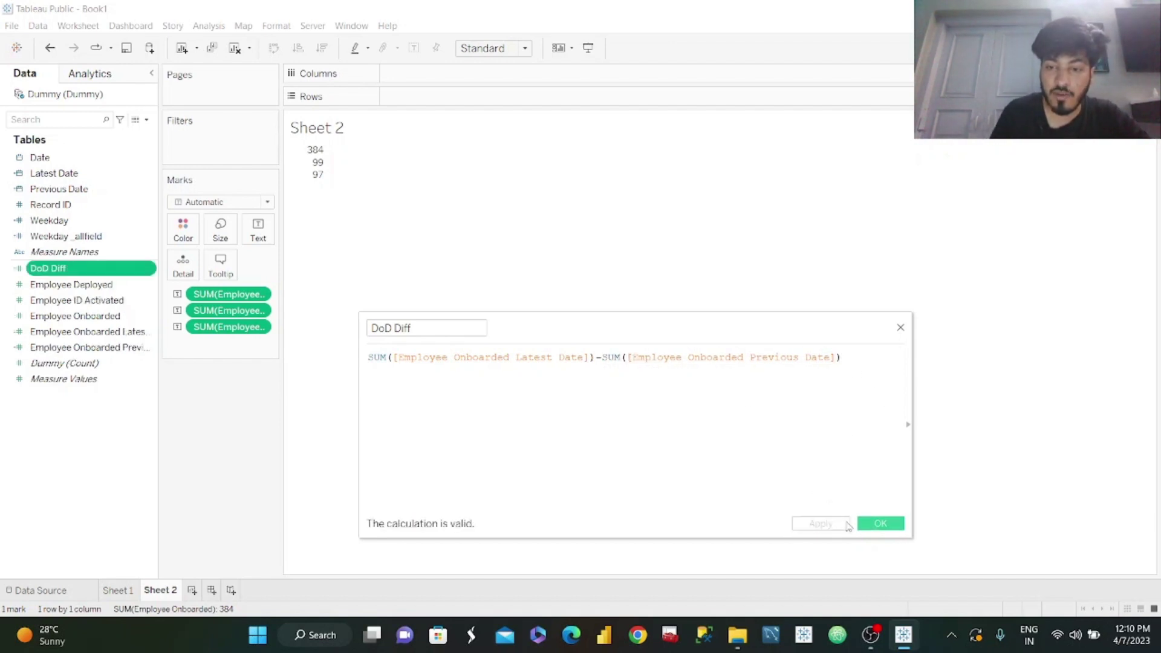
{"action": "left_click", "coordinate": [884, 525]}
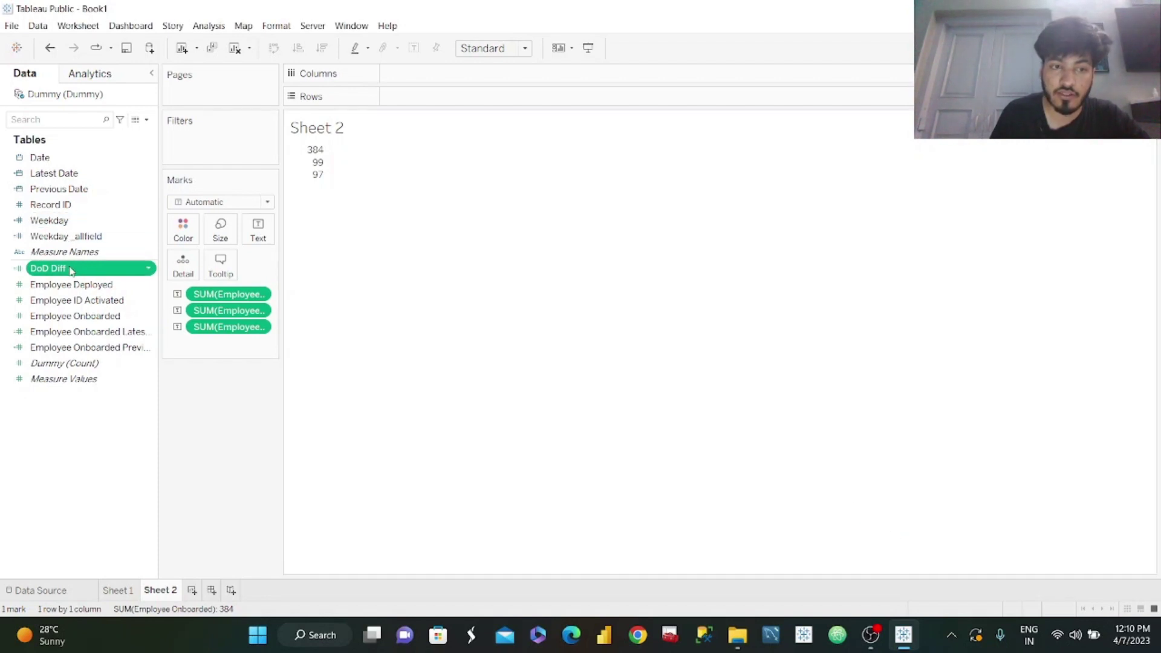
{"action": "left_click_drag", "start_coordinate": [71, 267], "coordinate": [257, 235]}
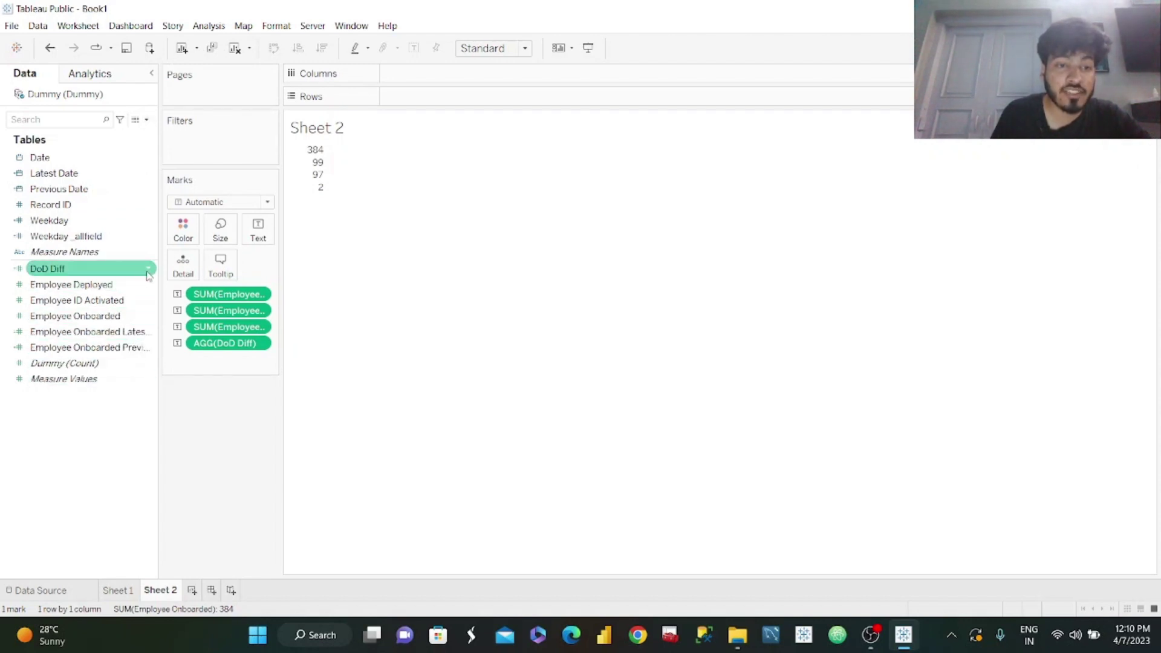
Duplicate the DoD Diff field, open the copy for editing and rename it DoD %
{"action": "left_click", "coordinate": [148, 272]}
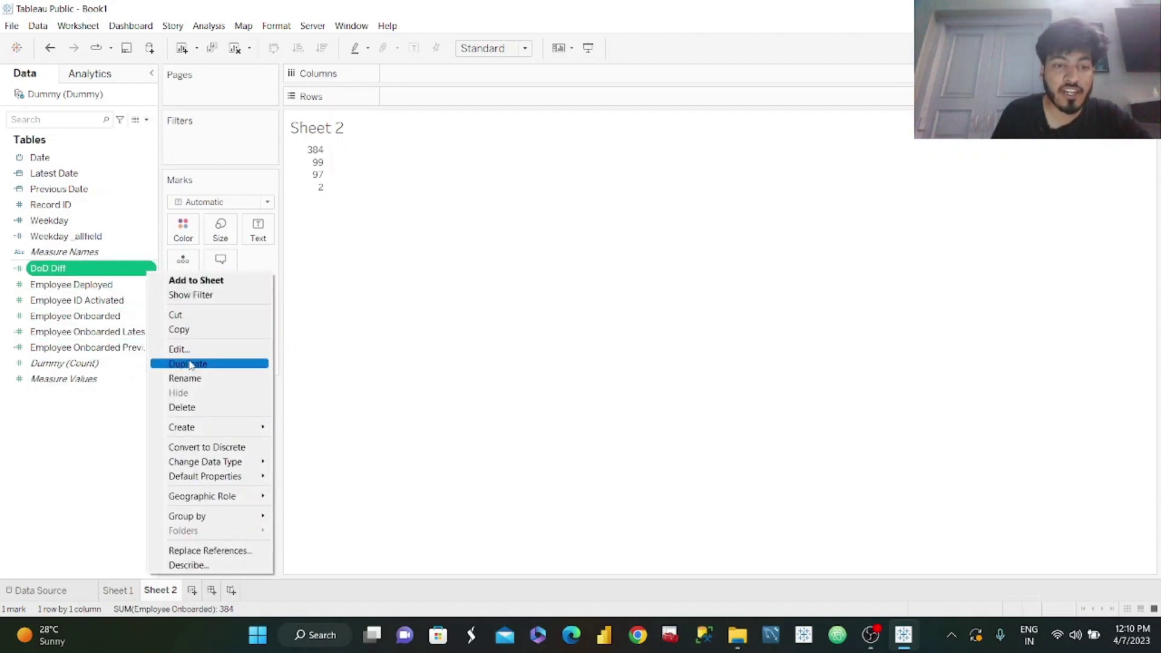
{"action": "left_click", "coordinate": [189, 364]}
{"action": "left_click", "coordinate": [149, 285]}
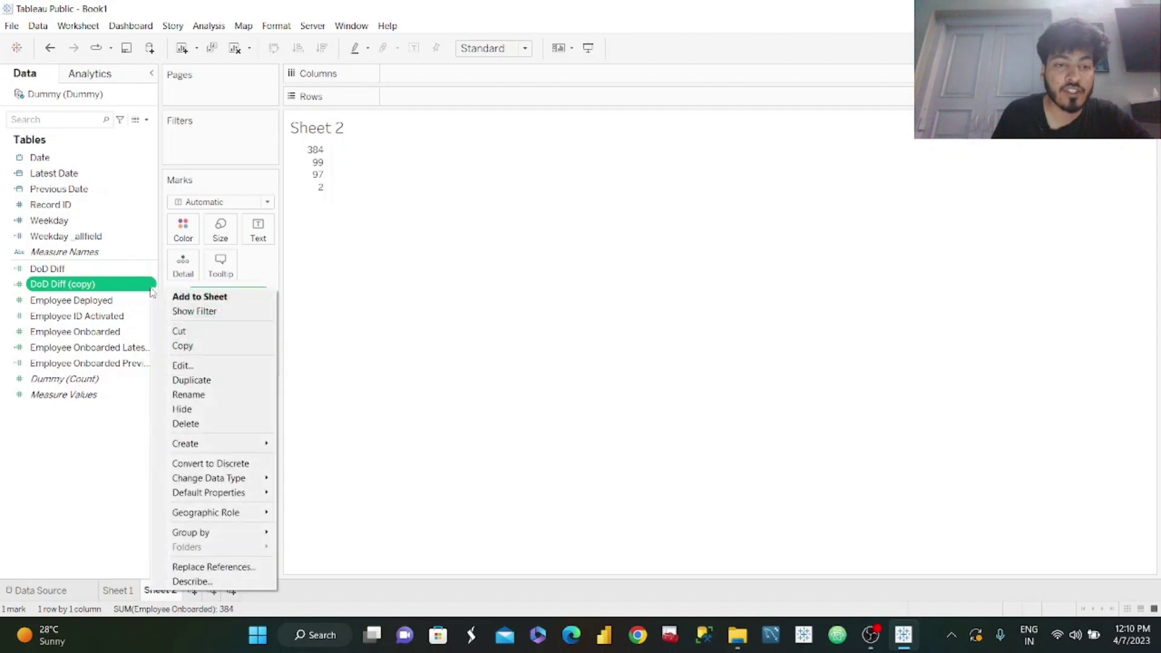
{"action": "left_click", "coordinate": [181, 365]}
{"action": "key", "text": "ctrl+a"}
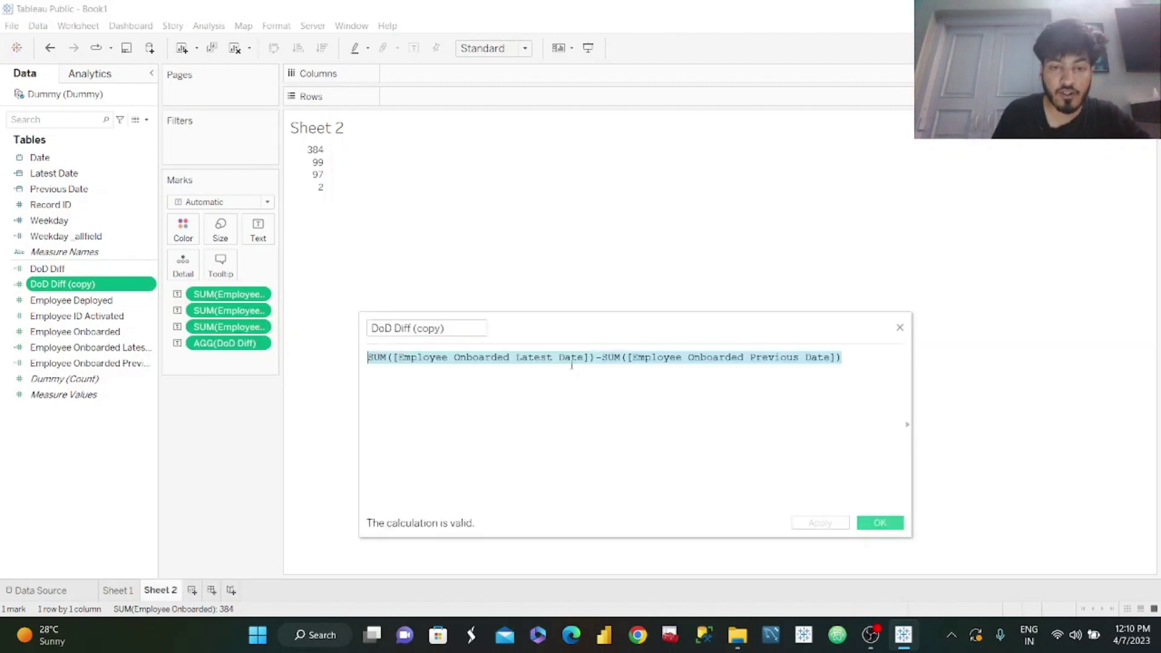
{"action": "key", "text": "BackSpace"}
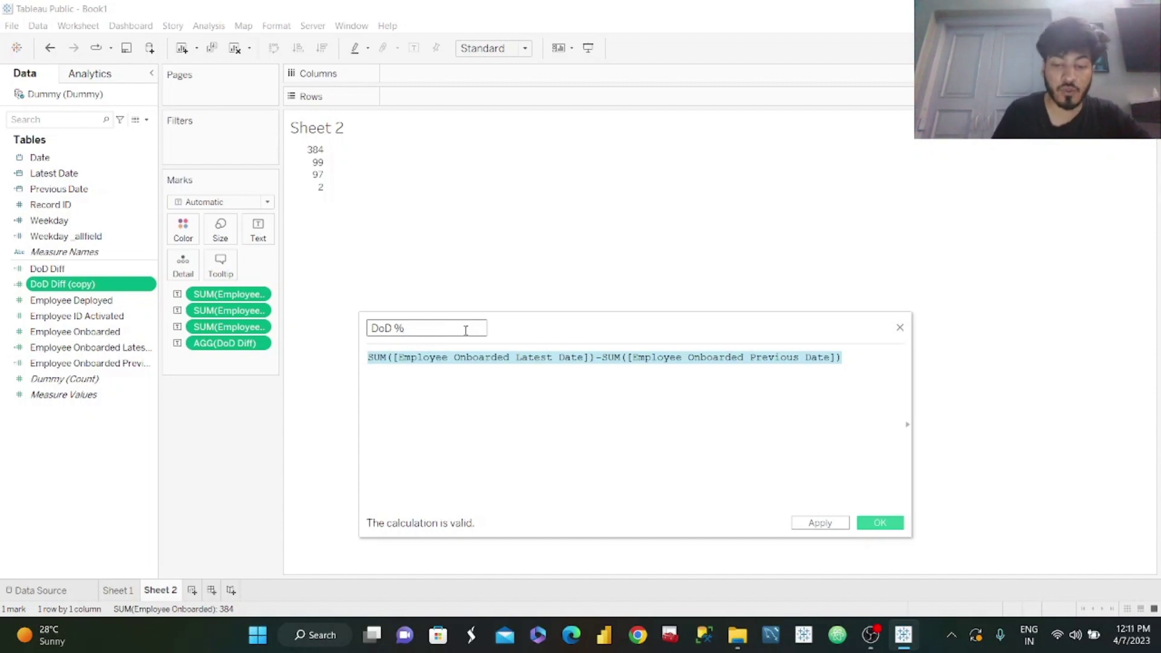
{"action": "type", "text": "DOD"}
{"action": "key", "text": "BackSpace"}
{"action": "key", "text": "BackSpace"}
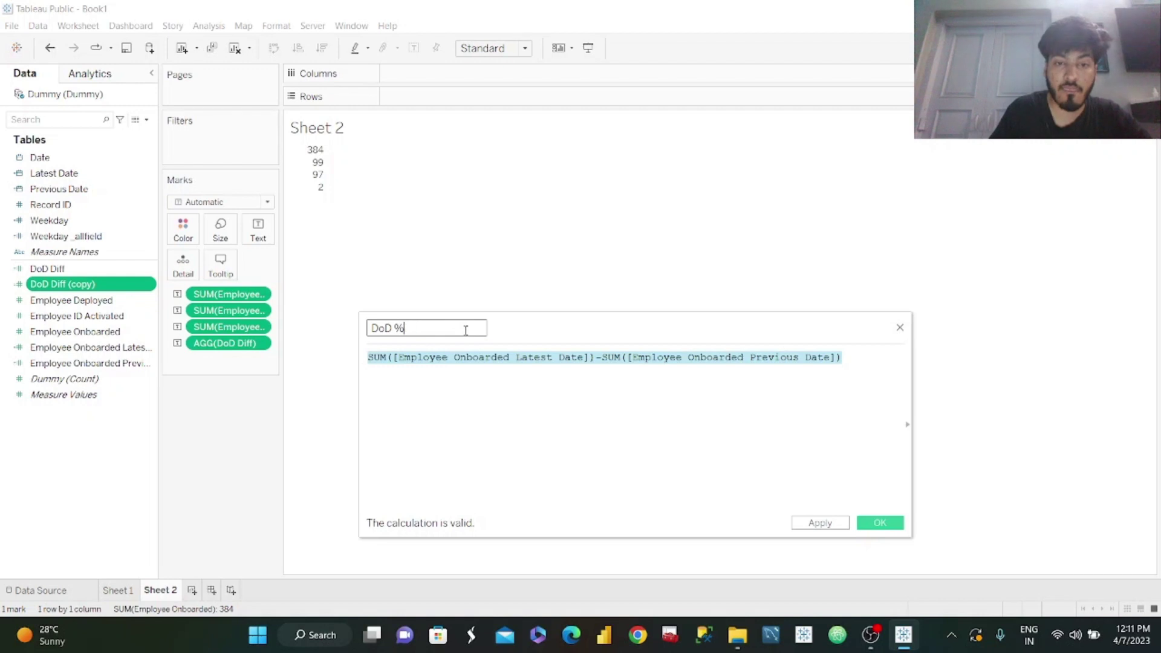
Replace the DoD % formula with [DoD Diff]/sum([Employee Onboarded Previous Date]) and save the calculation
{"action": "left_click", "coordinate": [584, 417]}
{"action": "key", "text": "ctrl+a"}
{"action": "key", "text": "BackSpace"}
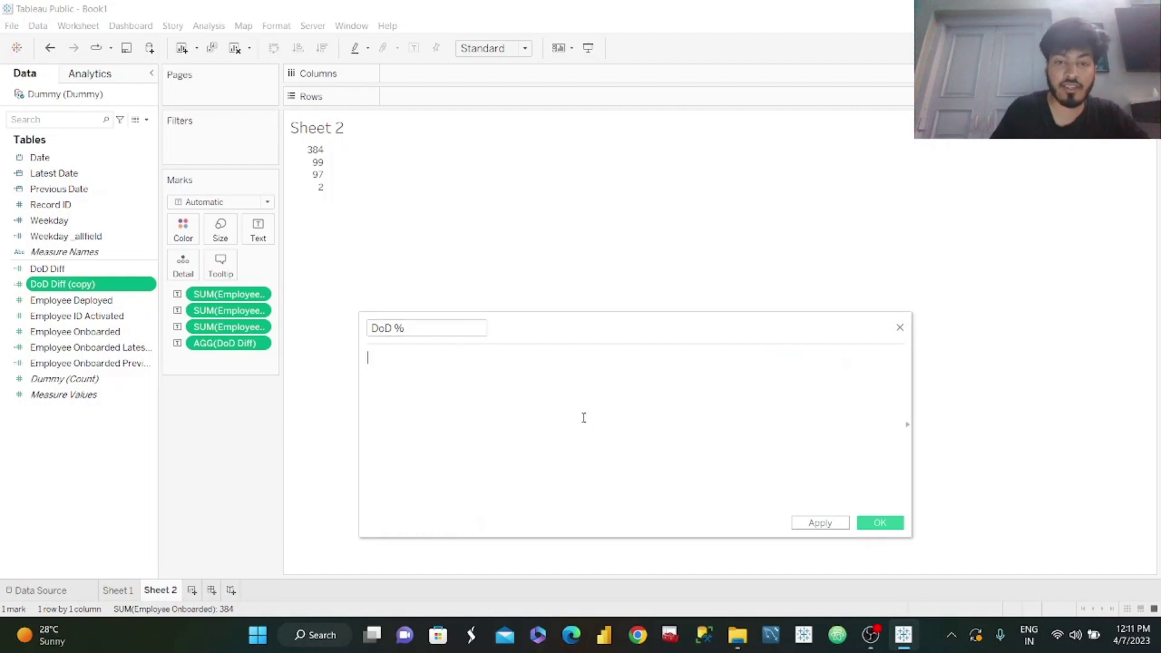
{"action": "left_click_drag", "start_coordinate": [71, 275], "coordinate": [416, 366]}
{"action": "type", "text": "/"}
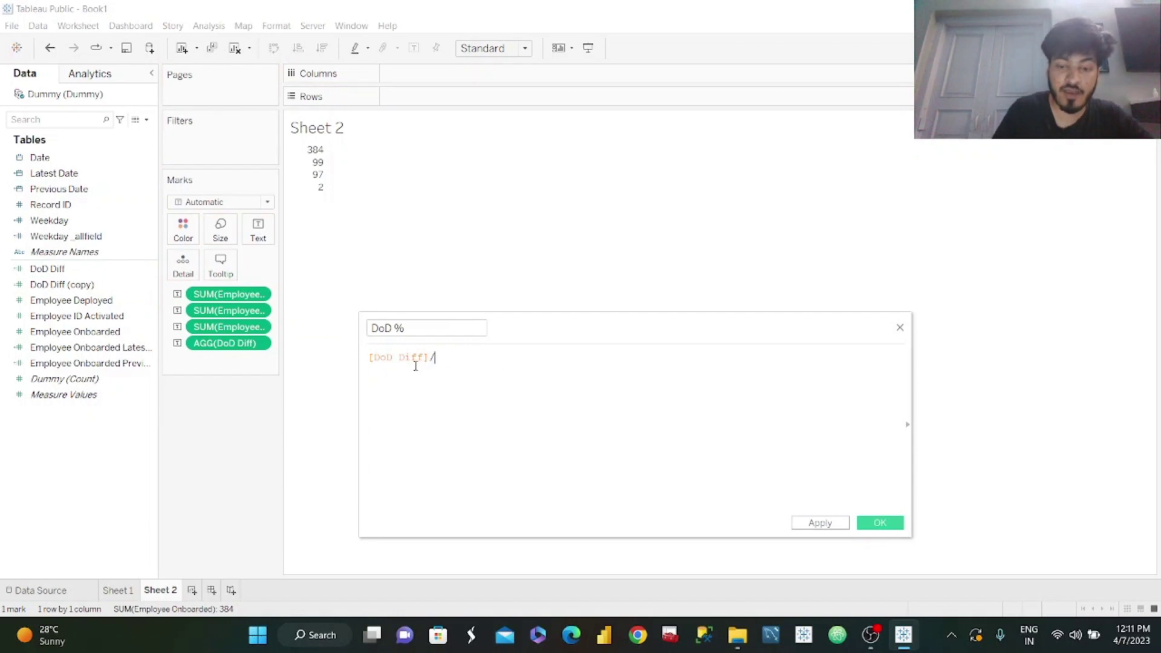
{"action": "type", "text": "sum("}
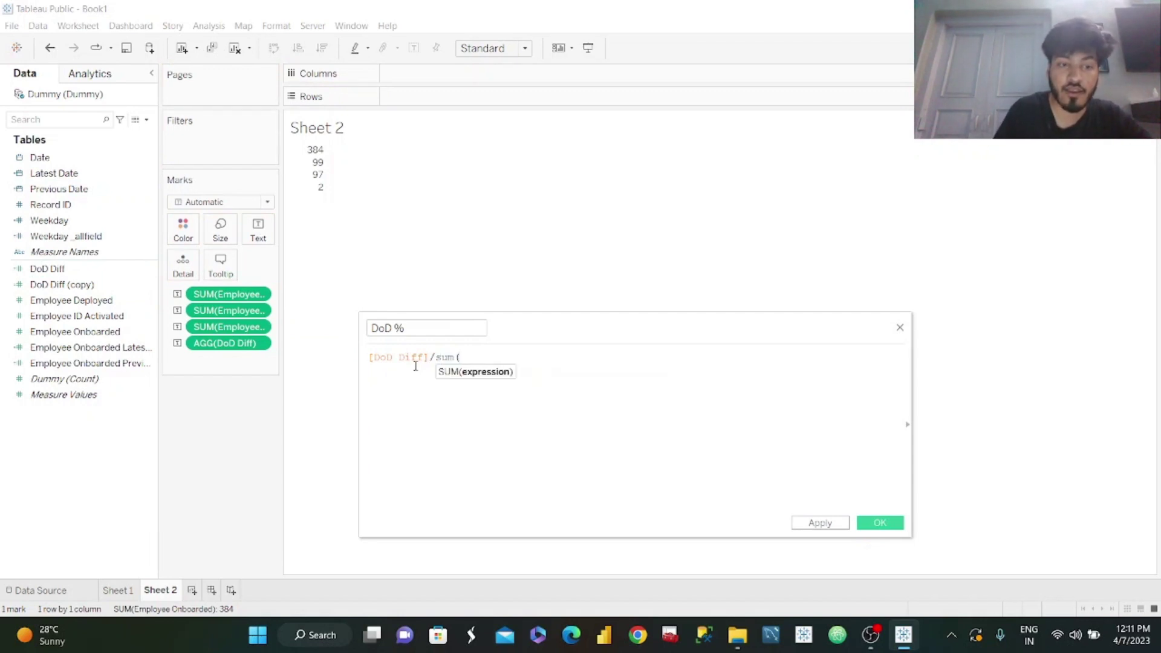
{"action": "left_click_drag", "start_coordinate": [127, 365], "coordinate": [576, 376]}
{"action": "type", "text": ")"}
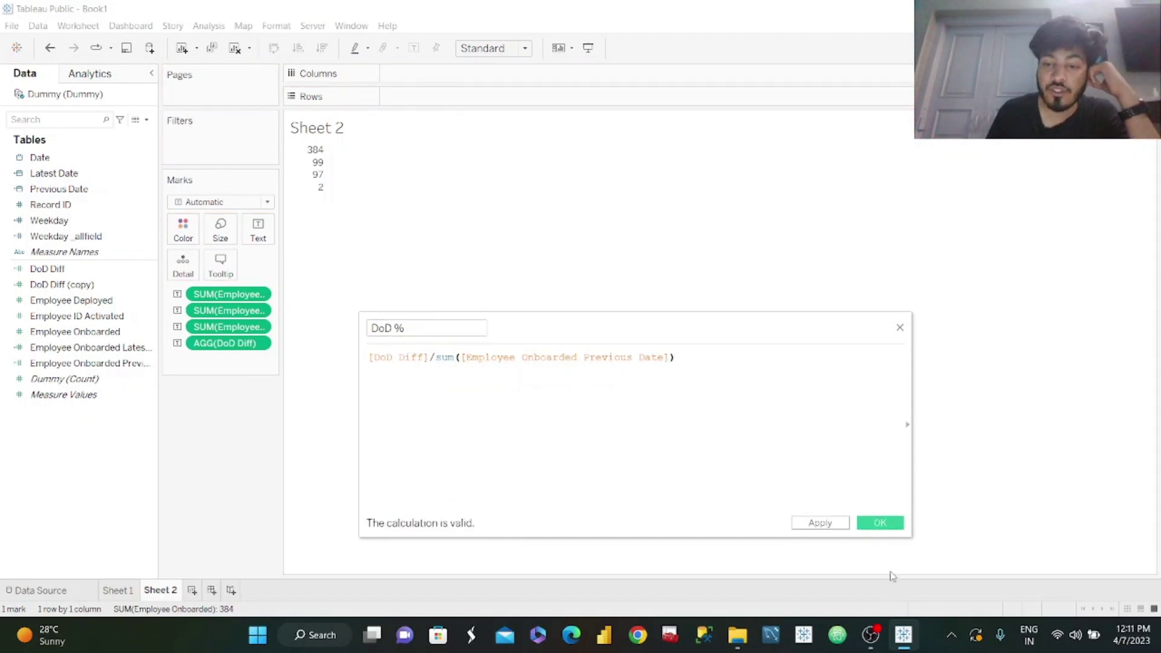
{"action": "left_click", "coordinate": [820, 523]}
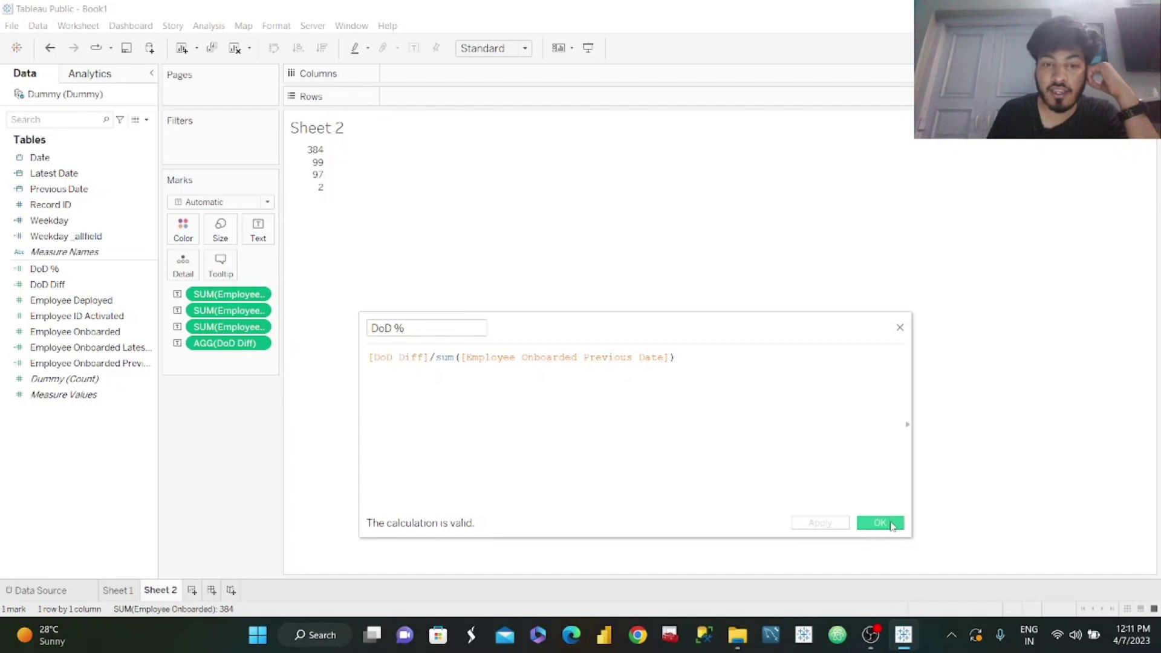
{"action": "left_click", "coordinate": [879, 524]}
Add DoD % to Sheet 2 as a text mark and set its default number format to Percentage with 2 decimal places
{"action": "left_click", "coordinate": [107, 294]}
{"action": "left_click_drag", "start_coordinate": [100, 268], "coordinate": [273, 237]}
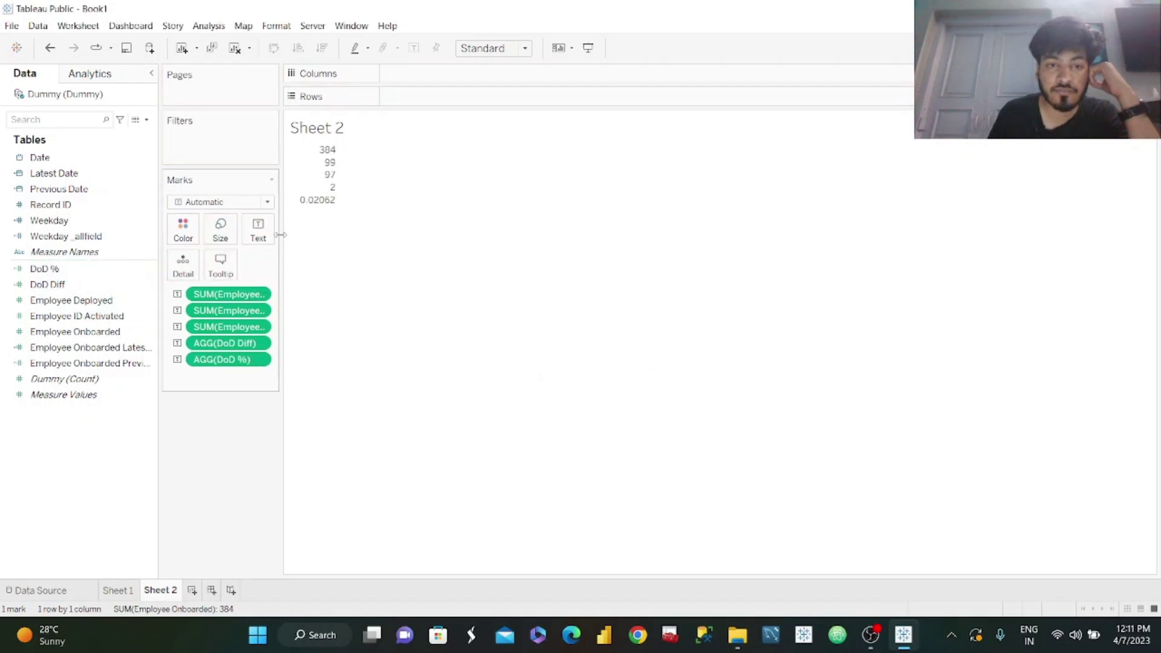
{"action": "left_click", "coordinate": [115, 272]}
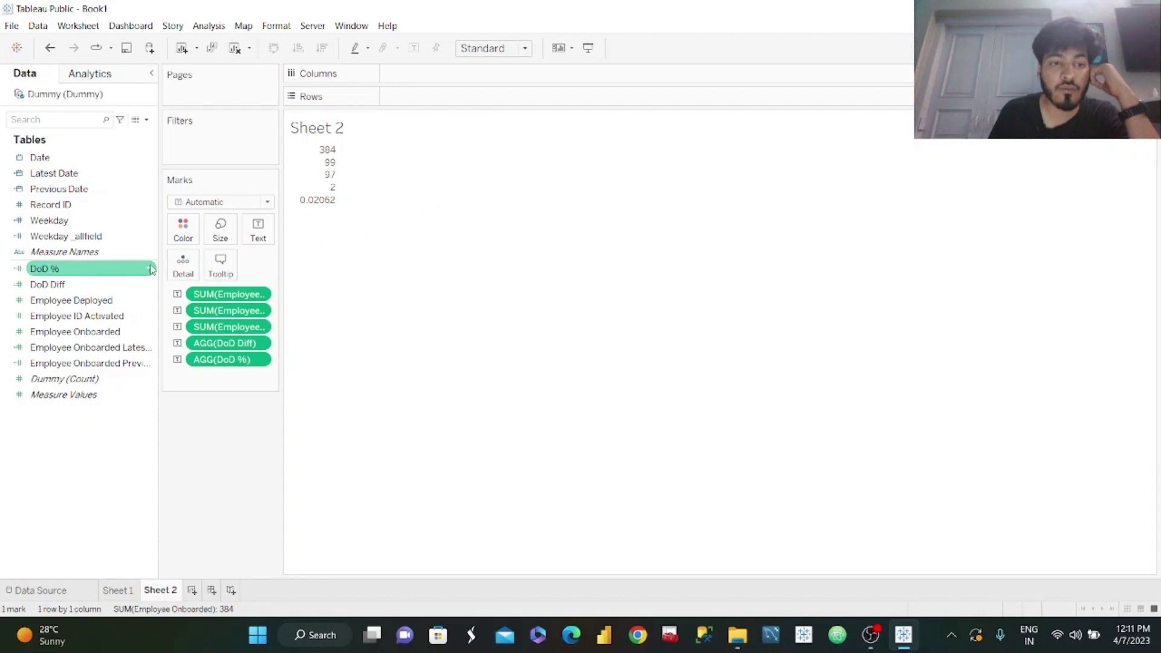
{"action": "left_click", "coordinate": [151, 269]}
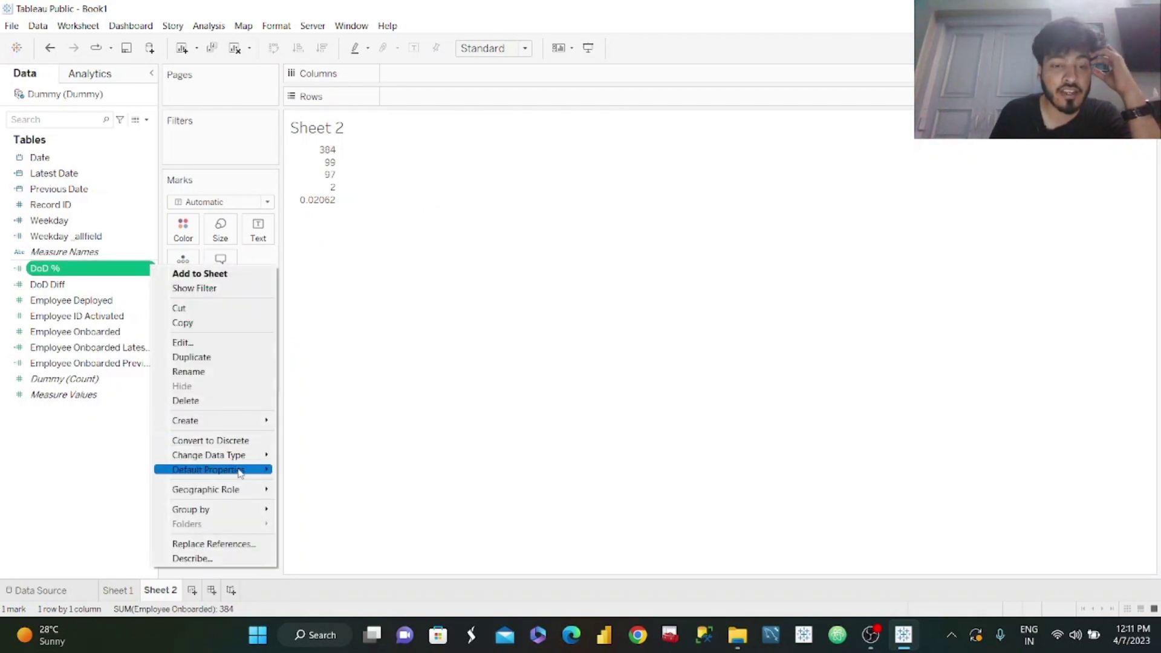
{"action": "mouse_move", "coordinate": [242, 471]}
{"action": "left_click", "coordinate": [337, 499]}
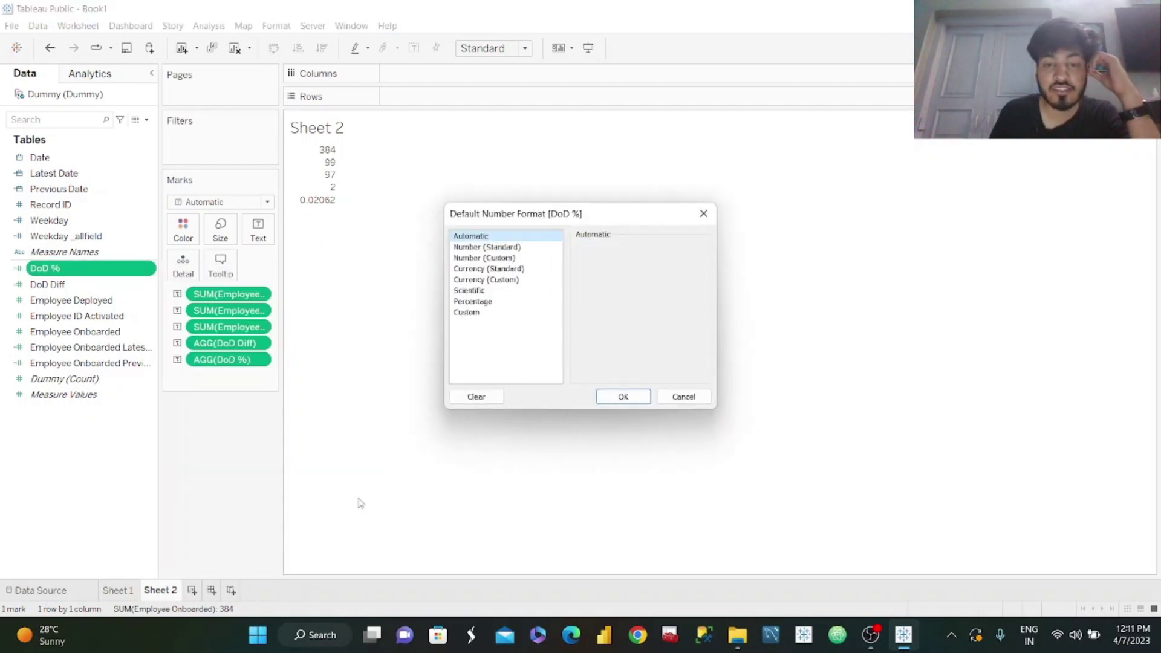
{"action": "left_click", "coordinate": [477, 290]}
{"action": "left_click", "coordinate": [481, 301]}
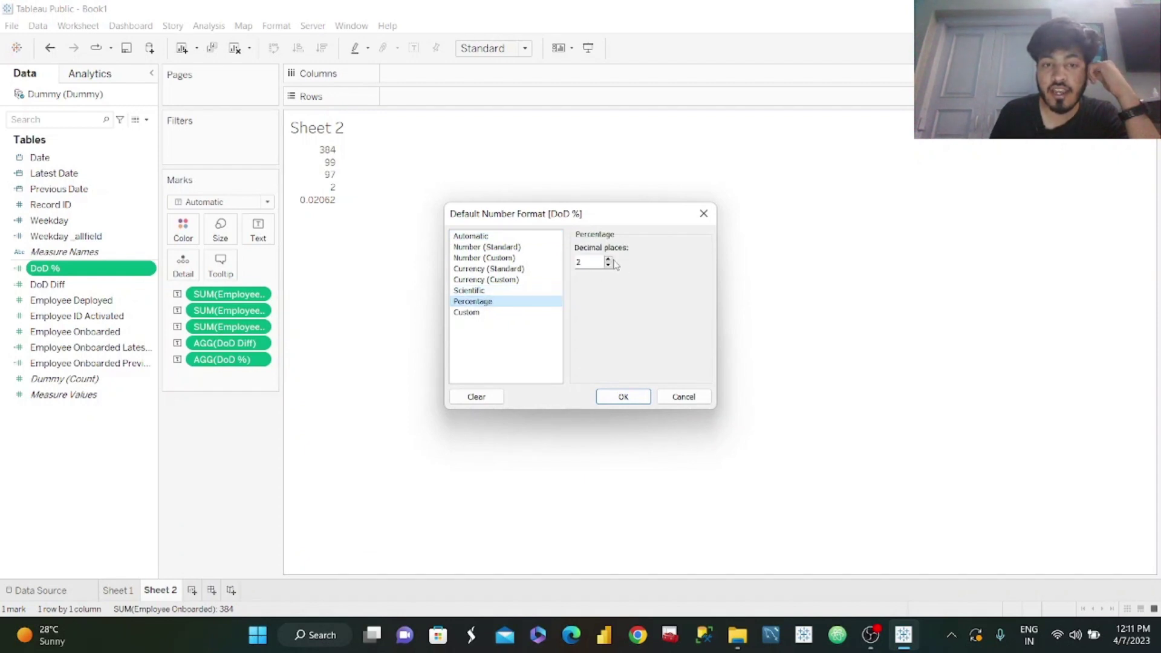
{"action": "left_click", "coordinate": [623, 397]}
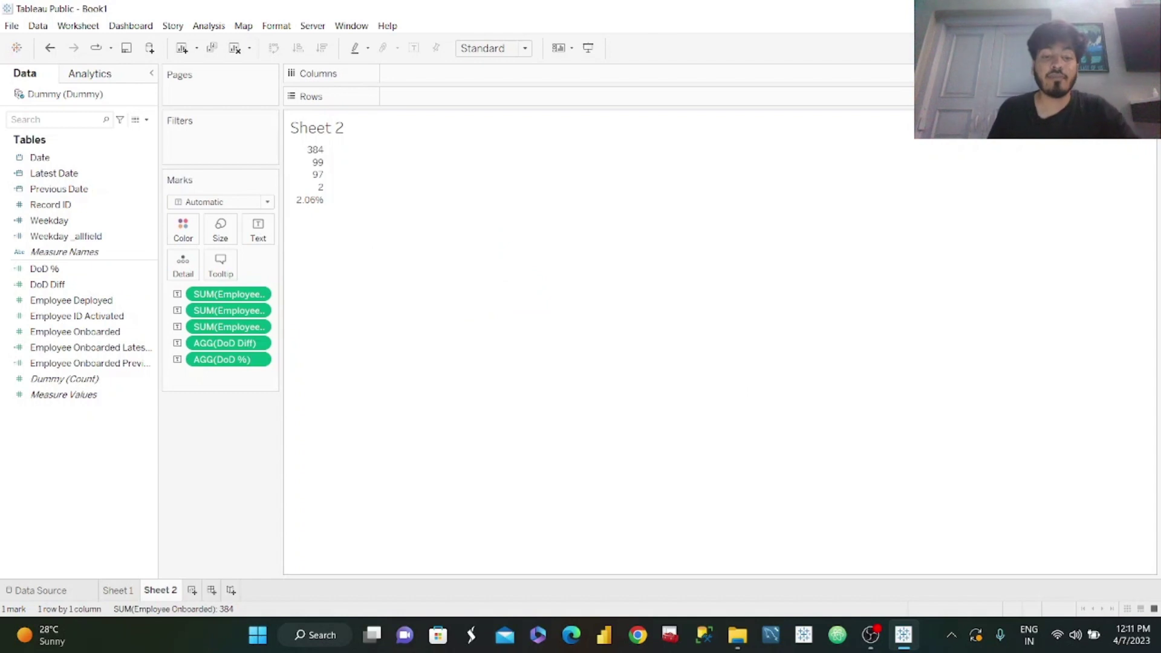
Switch to Calculator to check the percentage by computing 99 − 97 and dividing the result by 97, and close it
{"action": "left_click", "coordinate": [324, 634]}
{"action": "type", "text": "CAL"}
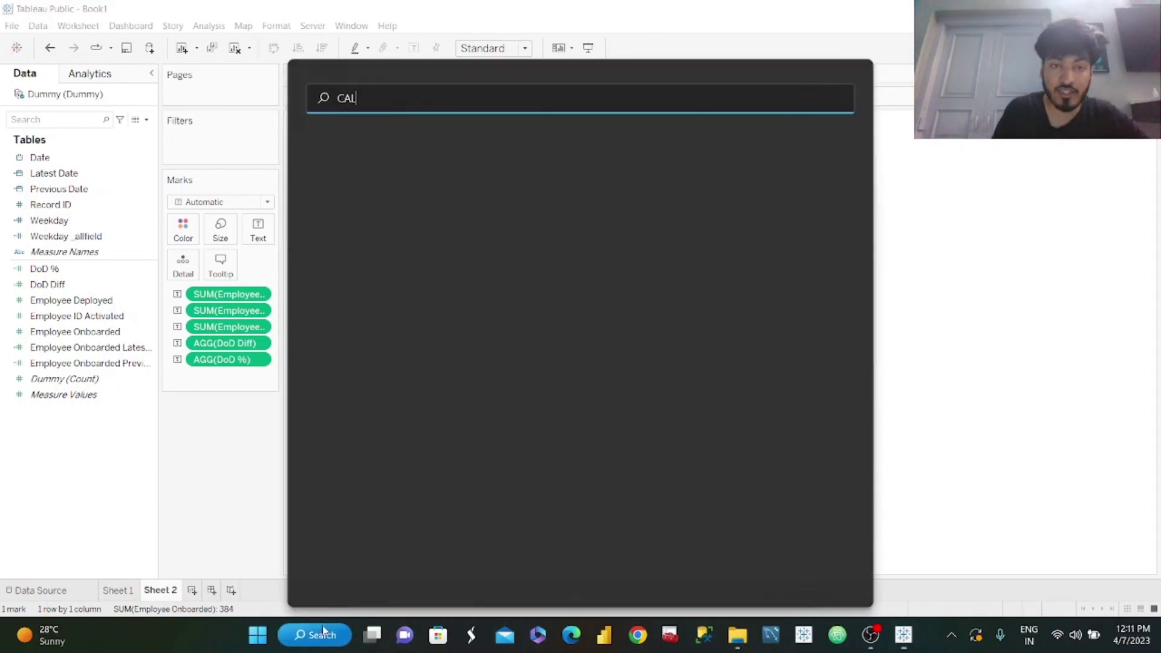
{"action": "key", "text": "Return"}
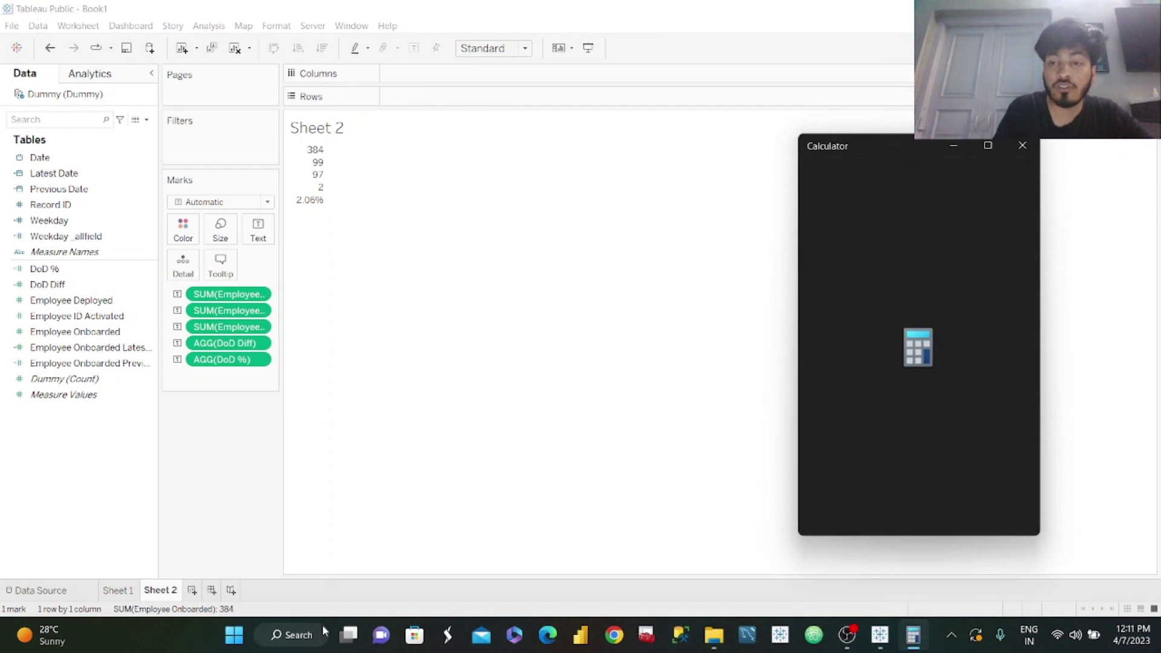
{"action": "type", "text": "99"}
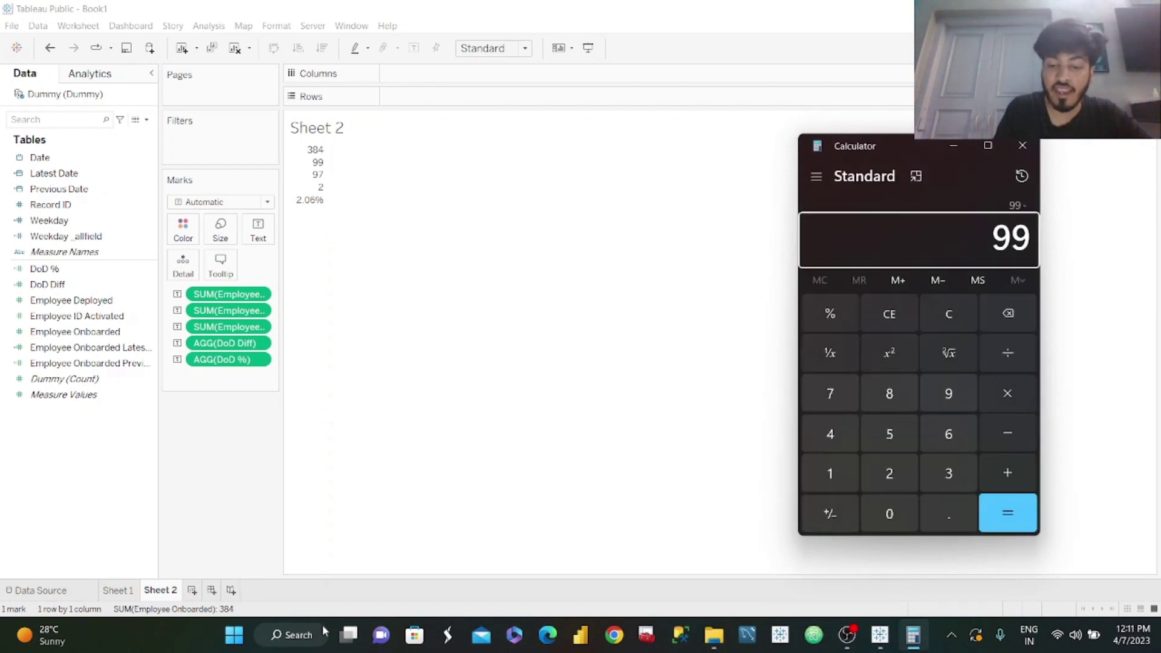
{"action": "type", "text": "97"}
{"action": "key", "text": "Return"}
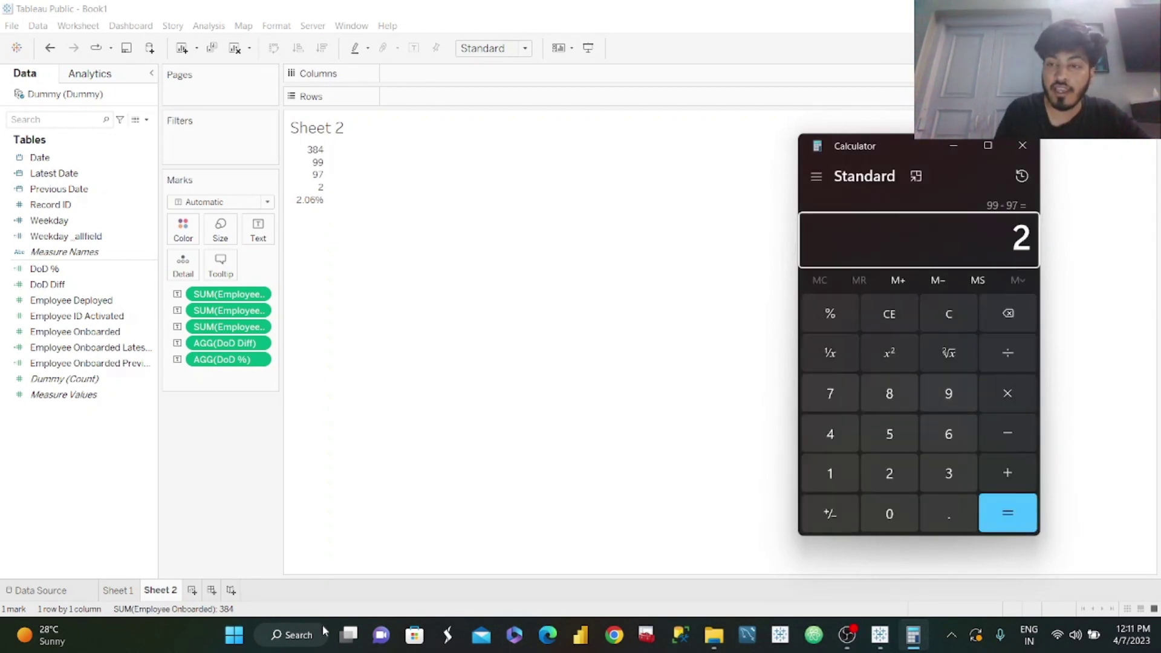
{"action": "type", "text": "/97"}
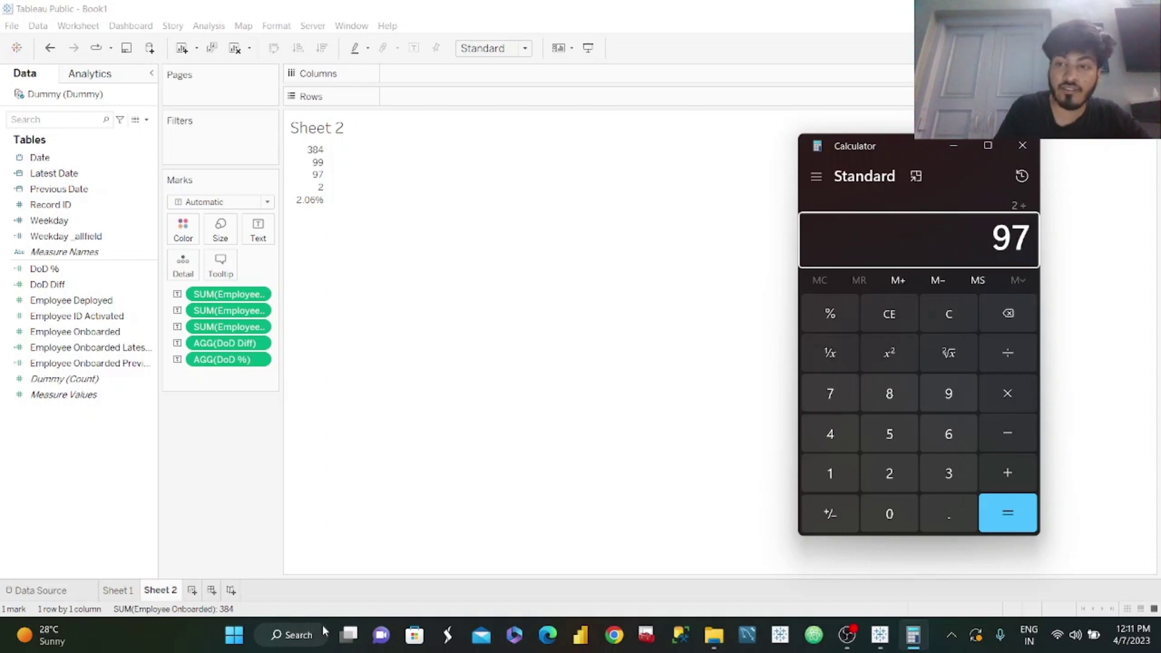
{"action": "key", "text": "Return"}
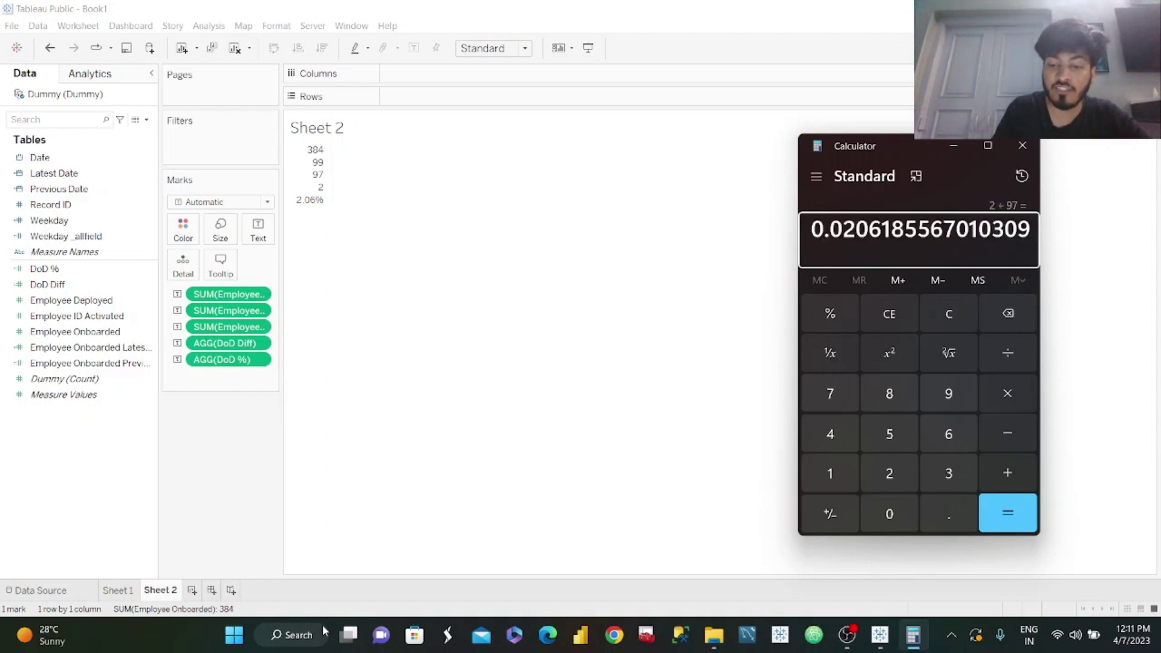
{"action": "left_click", "coordinate": [1021, 154]}
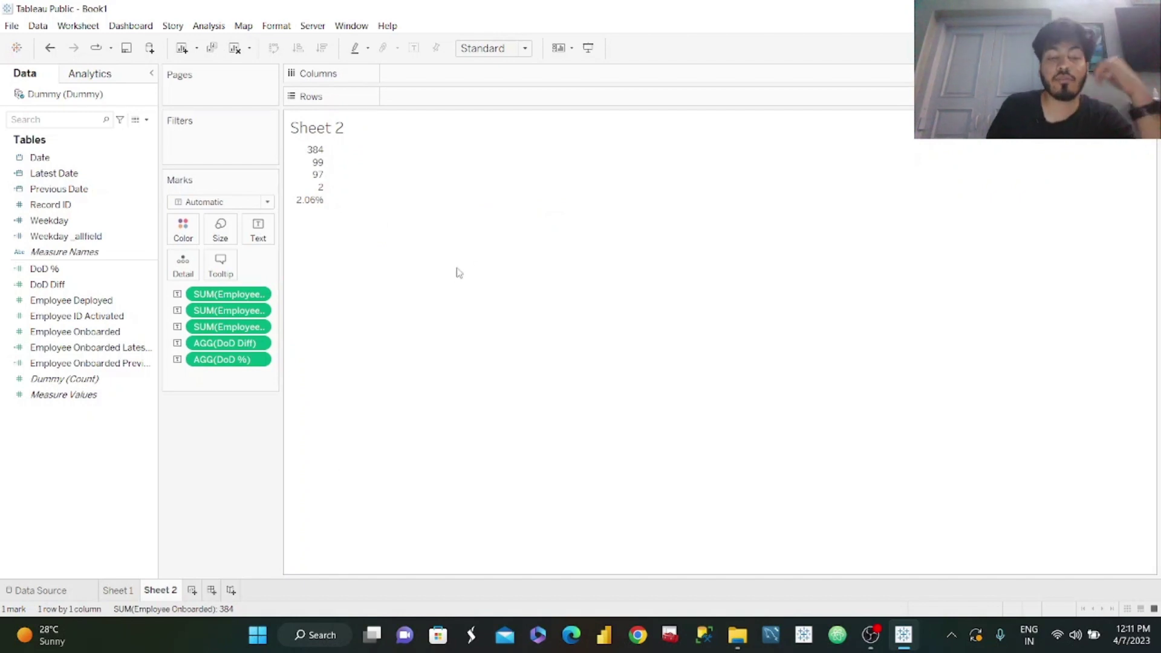
Create a new worksheet and rename it KPI
{"action": "left_click", "coordinate": [192, 590]}
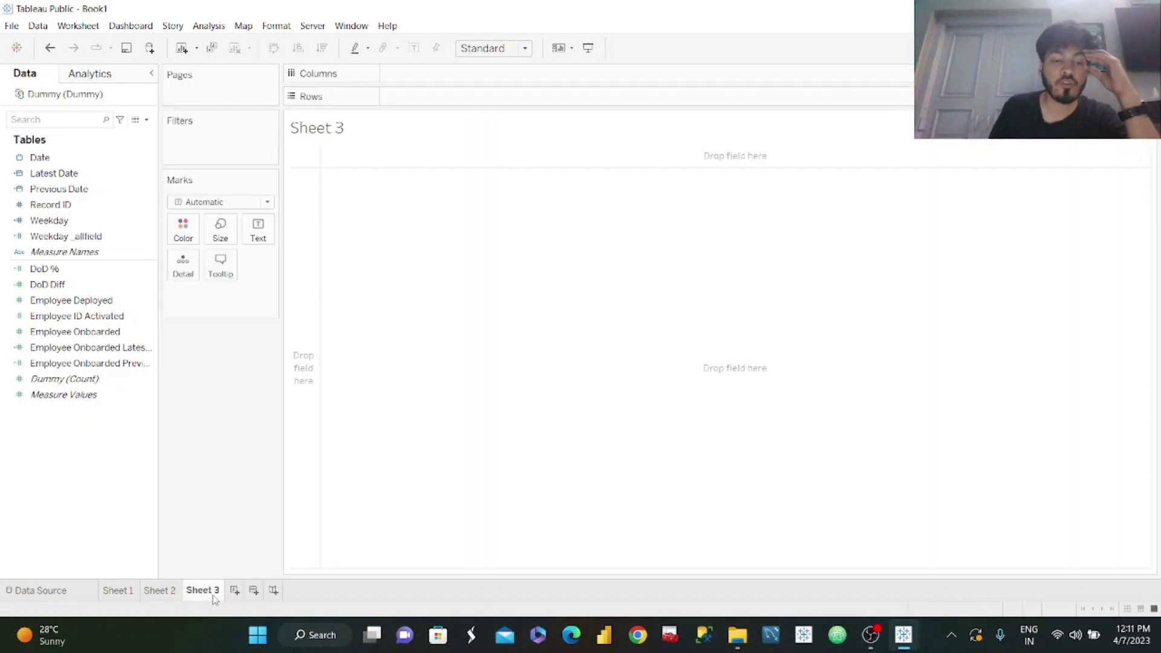
{"action": "double_click", "coordinate": [214, 594]}
{"action": "type", "text": "KP"}
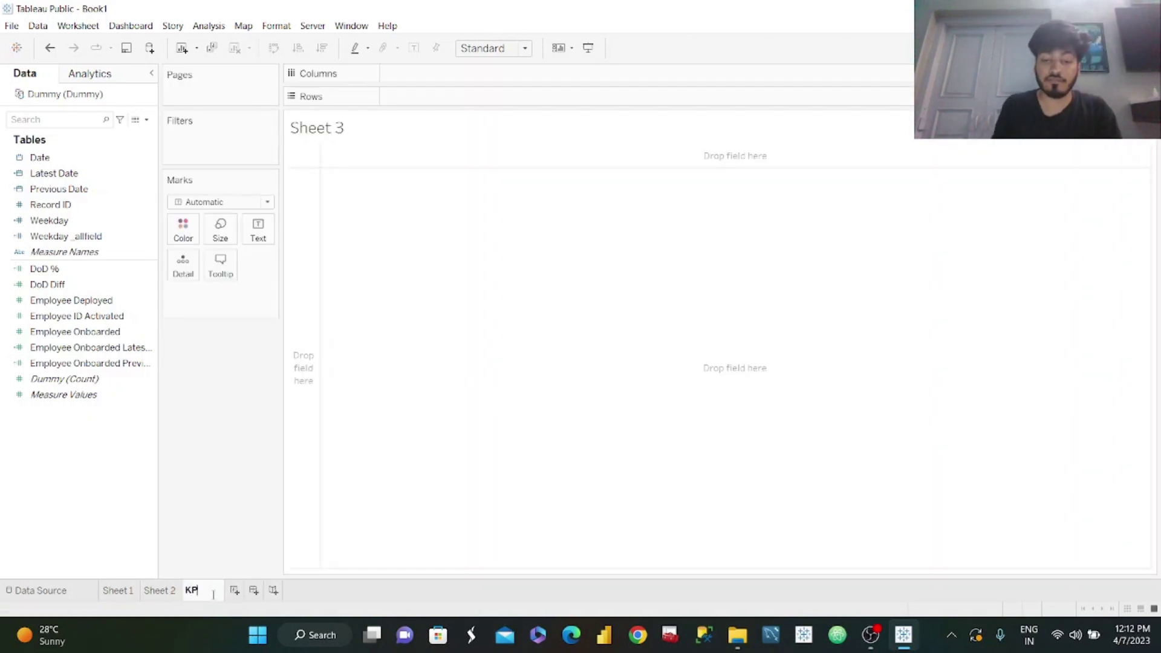
{"action": "type", "text": "I"}
{"action": "key", "text": "Return"}
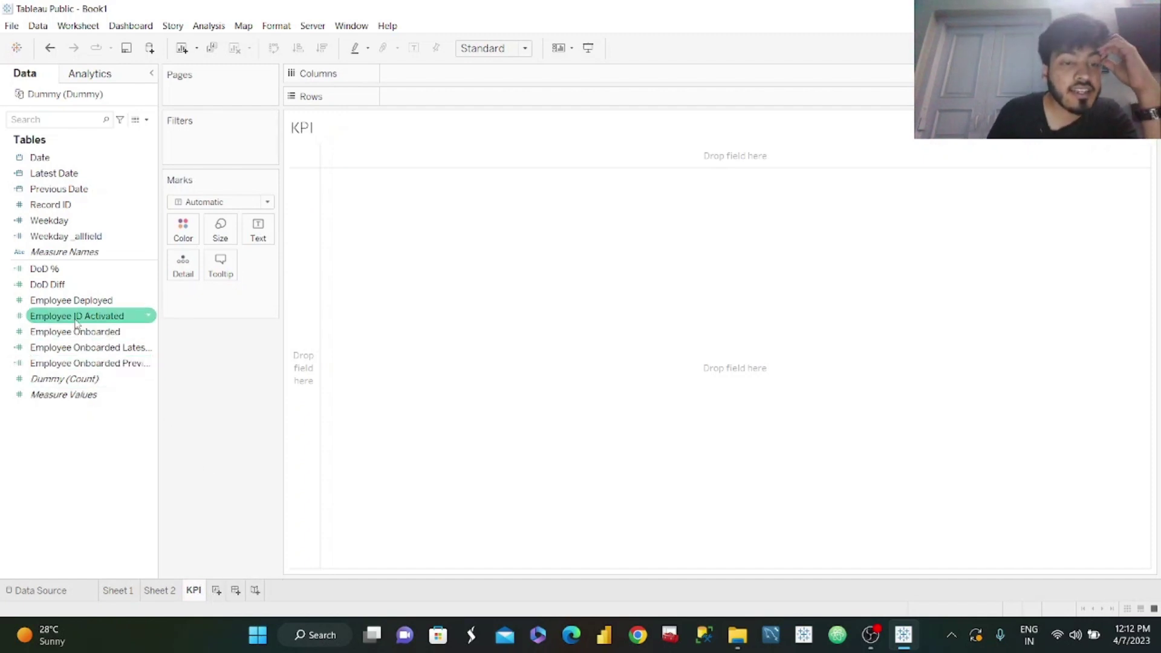
Add Employee Onboarded, DoD % and Latest Date to the KPI sheet as text marks, with Latest Date as an exact date
{"action": "left_click_drag", "start_coordinate": [76, 332], "coordinate": [261, 234]}
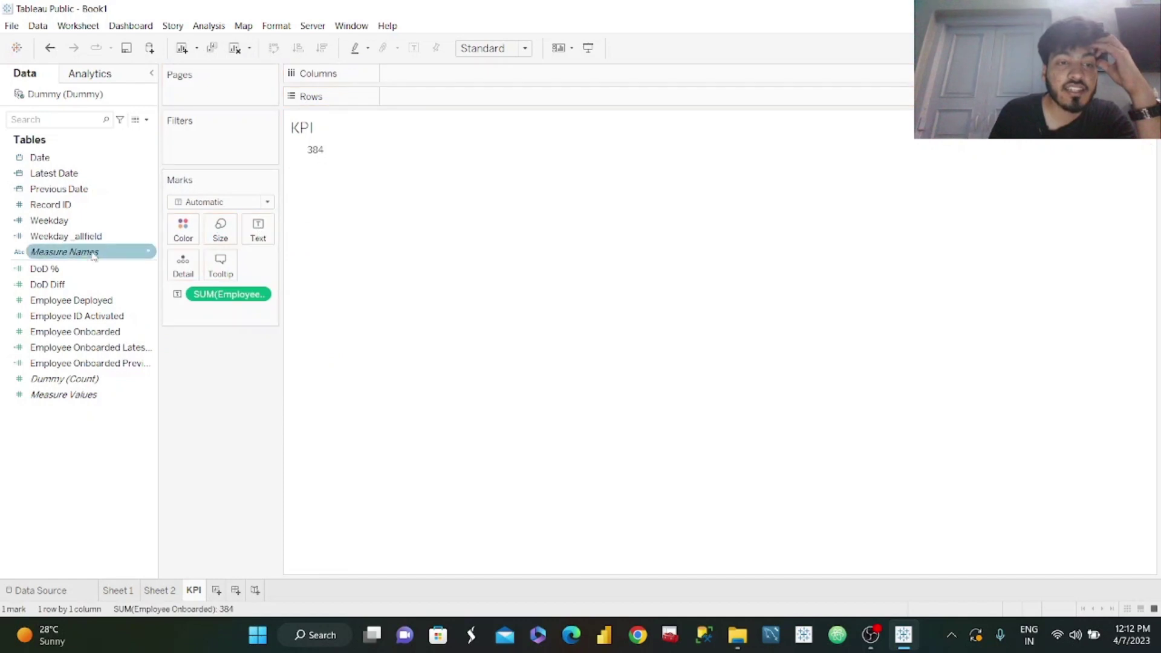
{"action": "left_click_drag", "start_coordinate": [44, 268], "coordinate": [249, 238]}
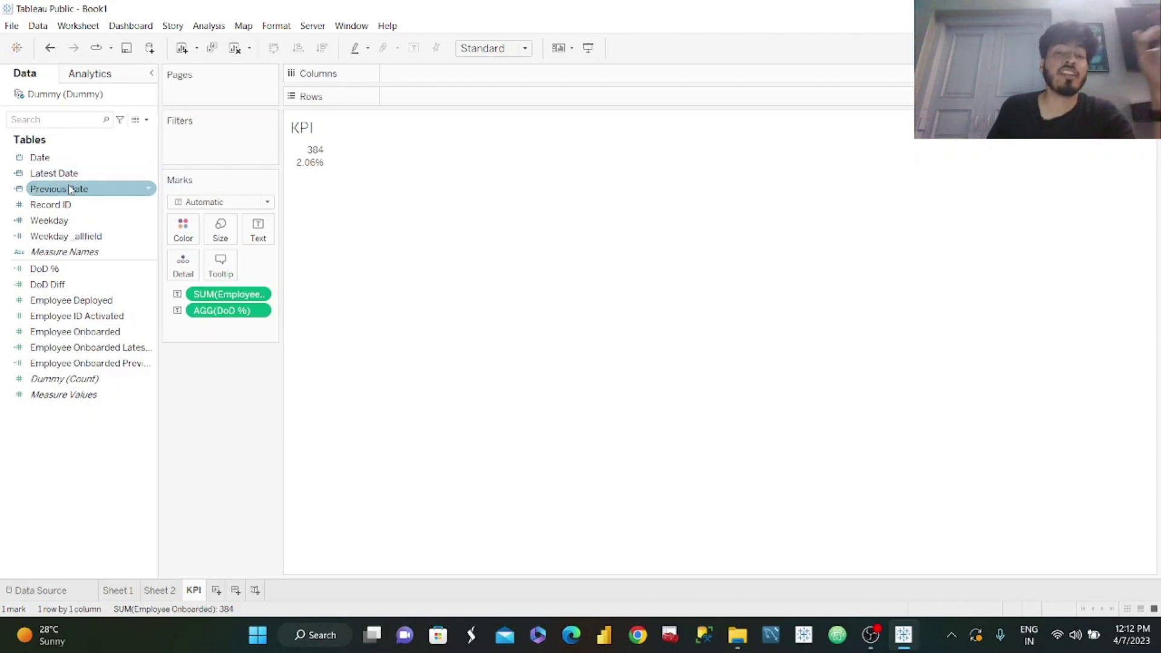
{"action": "left_click_drag", "start_coordinate": [71, 190], "coordinate": [261, 236]}
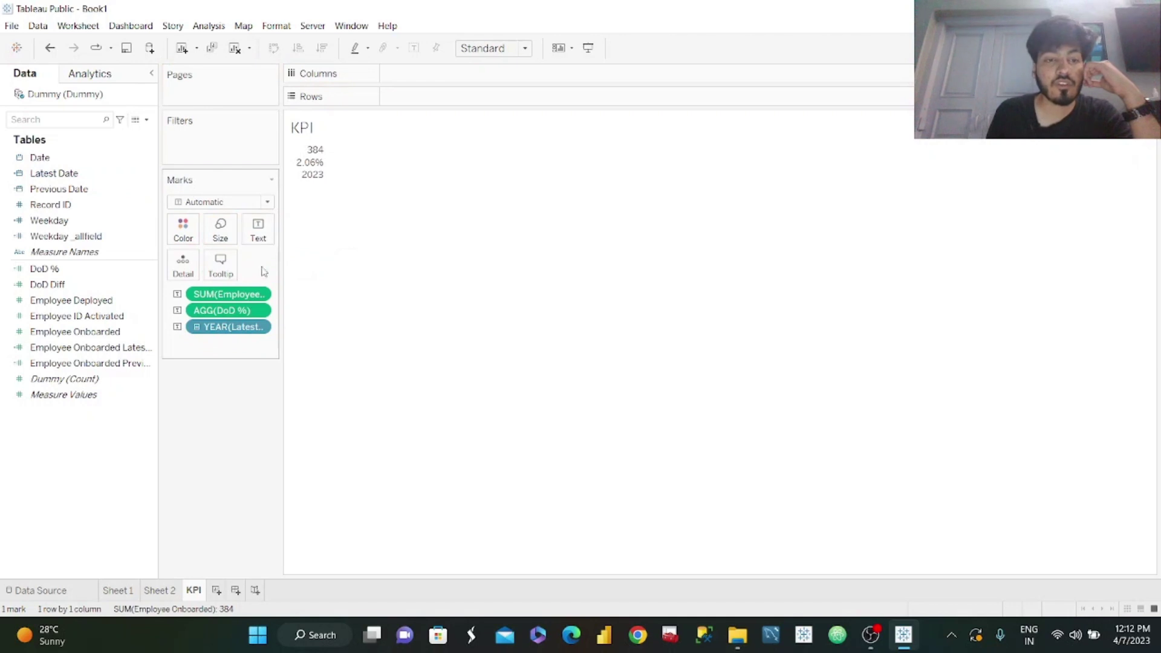
{"action": "right_click", "coordinate": [257, 327]}
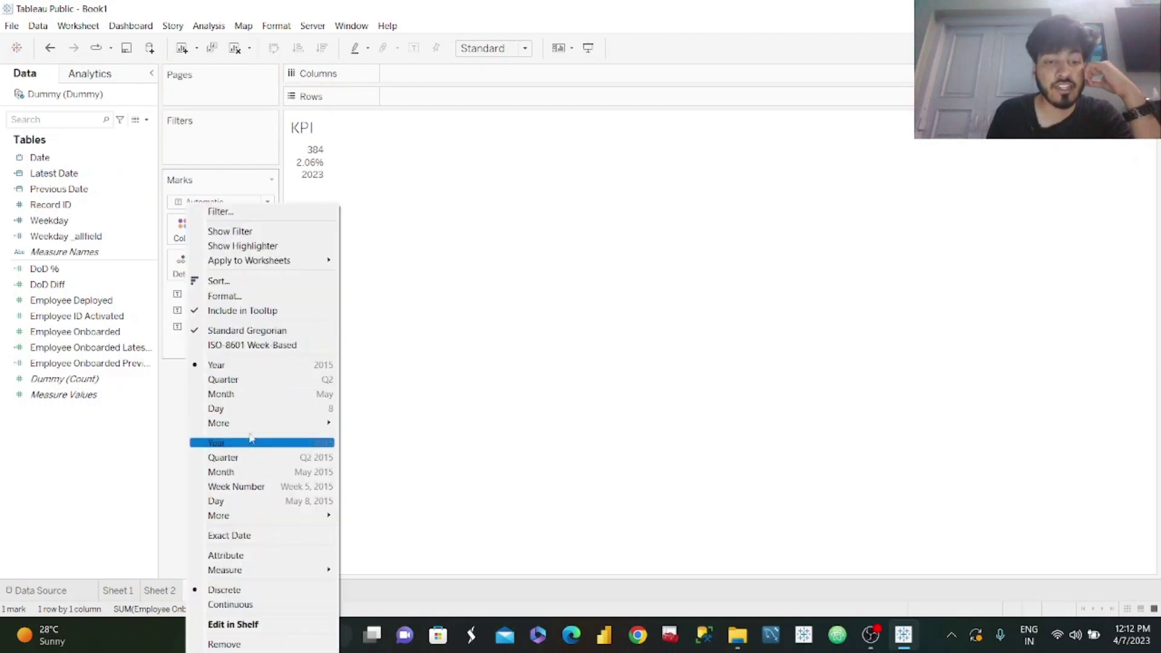
{"action": "left_click", "coordinate": [243, 537]}
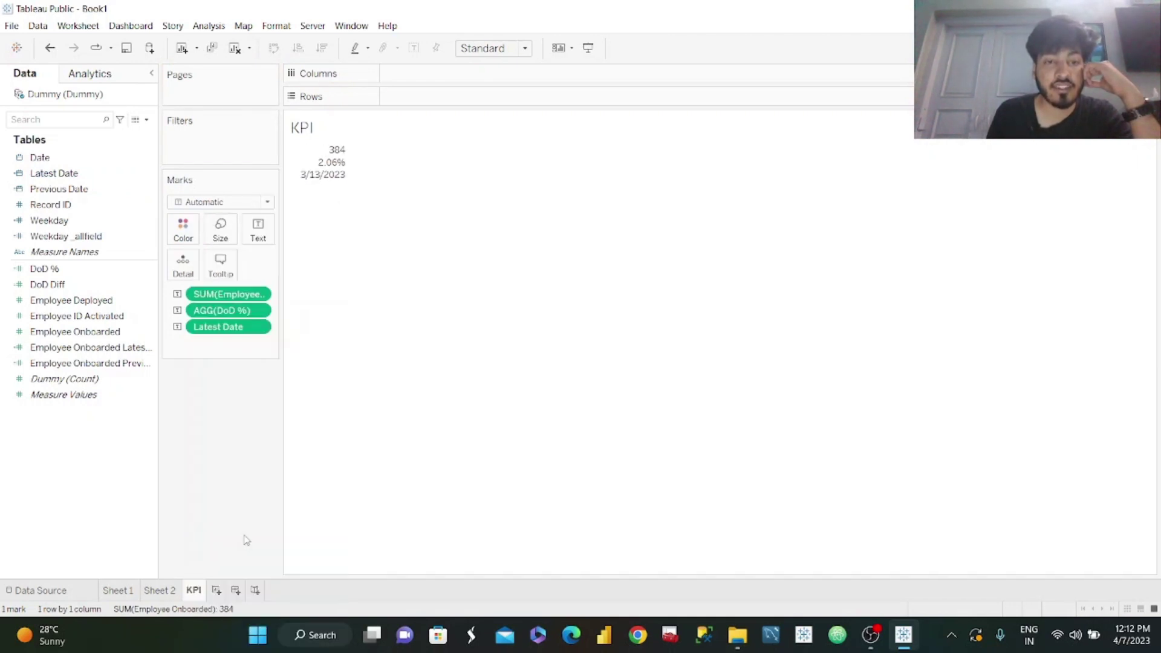
In the KPI sheet's text label, format the Employee Onboarded field as dark blue Tableau Semibold at size 18
{"action": "left_click", "coordinate": [249, 228]}
{"action": "left_click", "coordinate": [366, 260]}
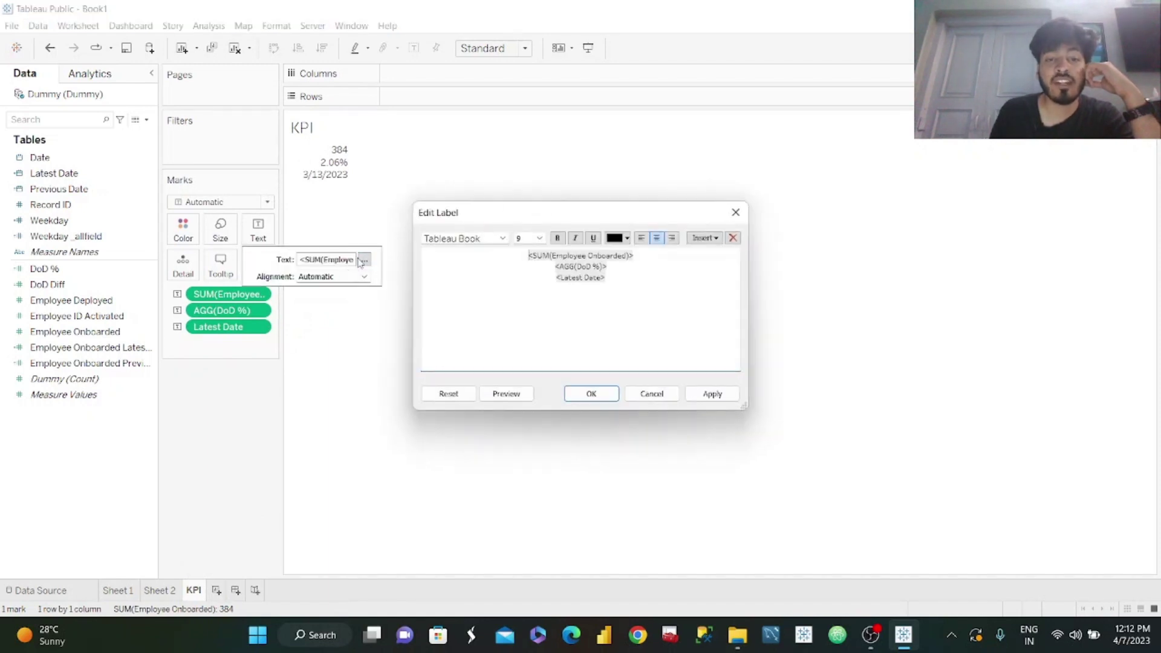
{"action": "left_click_drag", "start_coordinate": [667, 254], "coordinate": [504, 259]}
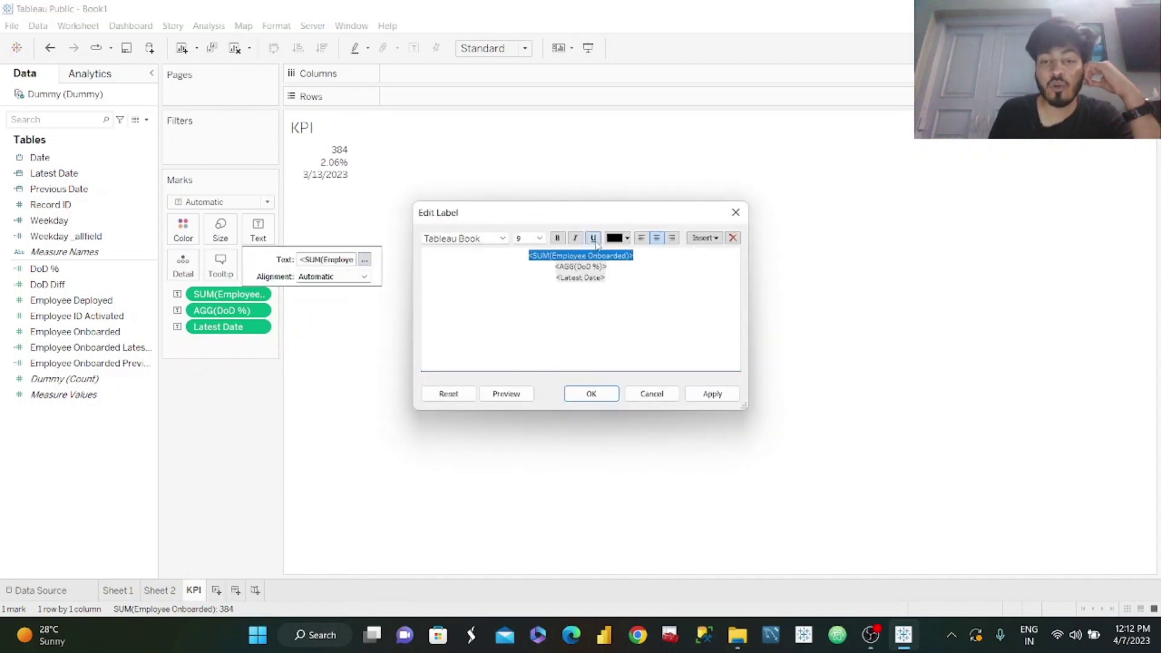
{"action": "left_click", "coordinate": [627, 238]}
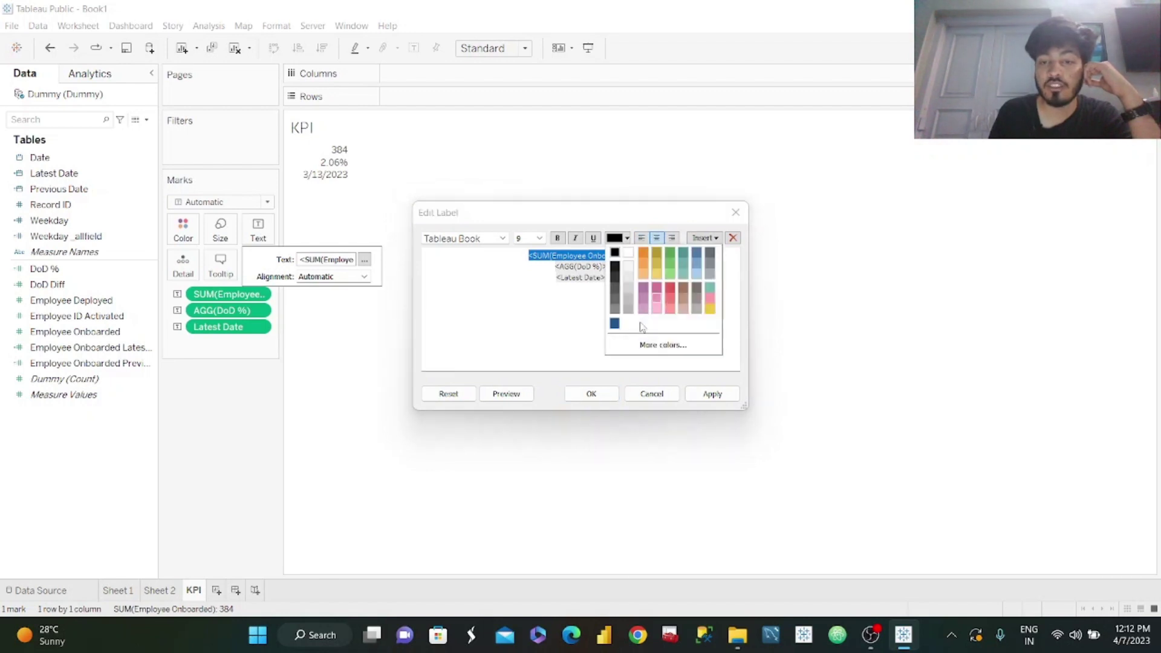
{"action": "left_click", "coordinate": [614, 323]}
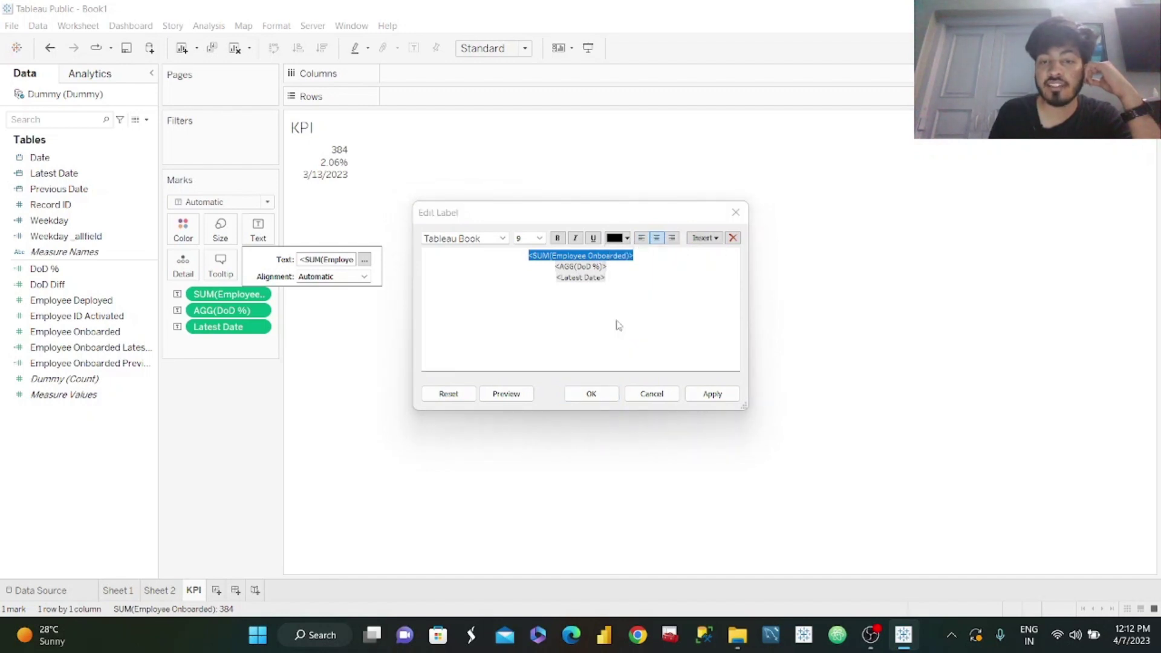
{"action": "left_click", "coordinate": [502, 238]}
{"action": "left_click", "coordinate": [497, 280]}
{"action": "left_click", "coordinate": [501, 240]}
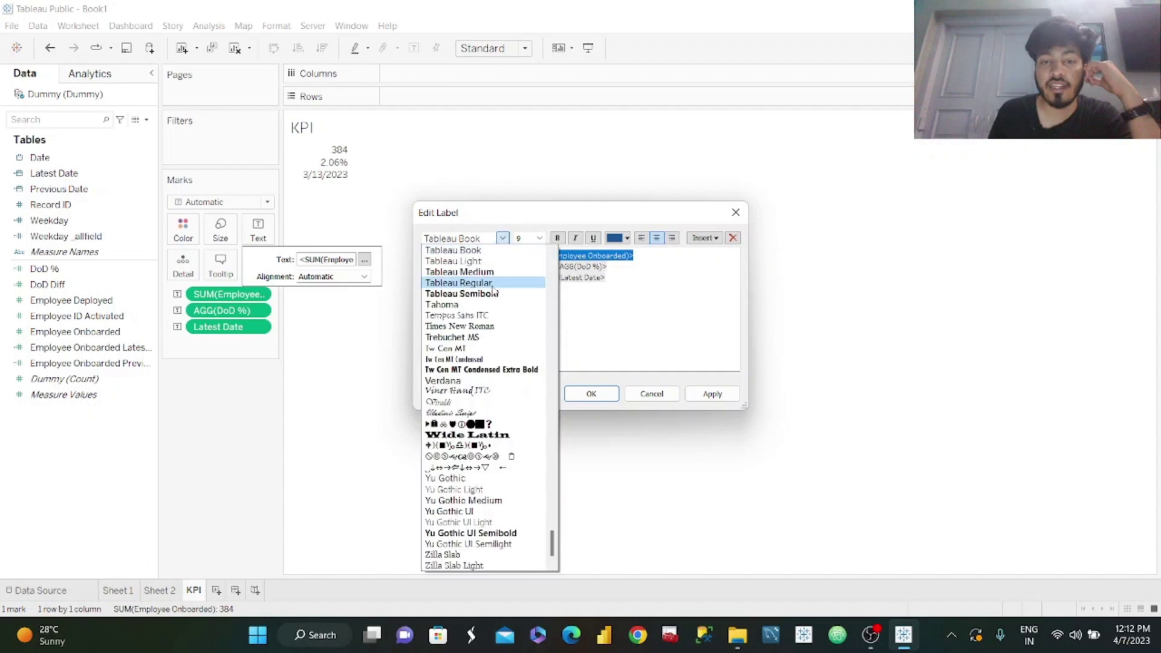
{"action": "left_click", "coordinate": [483, 293]}
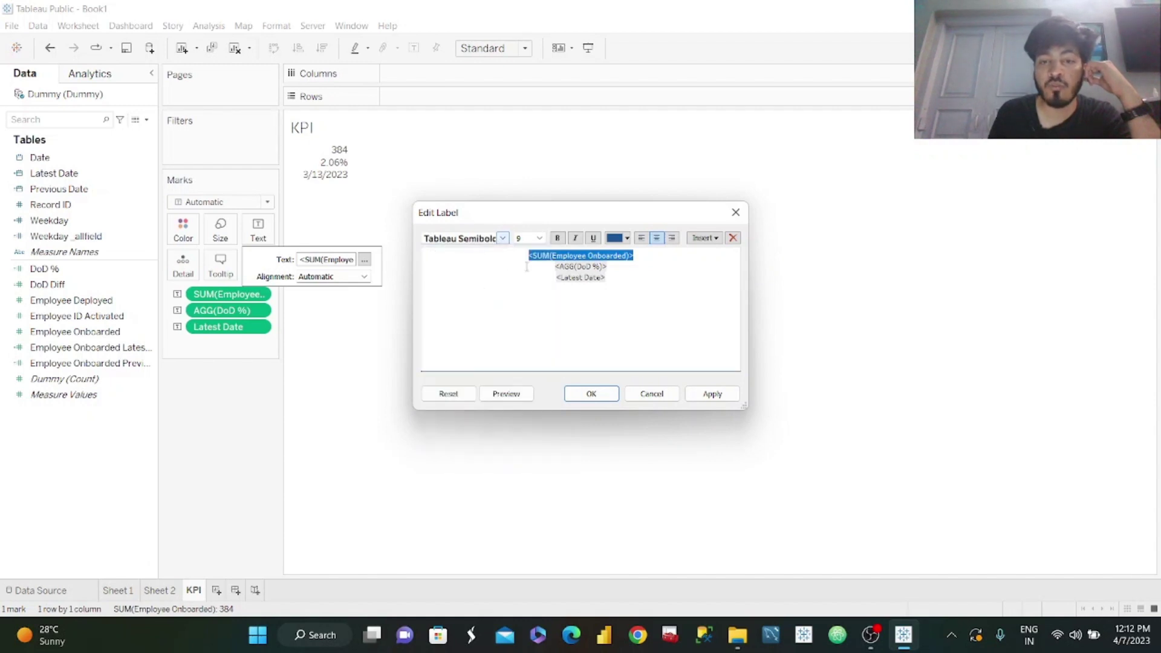
{"action": "left_click", "coordinate": [539, 239]}
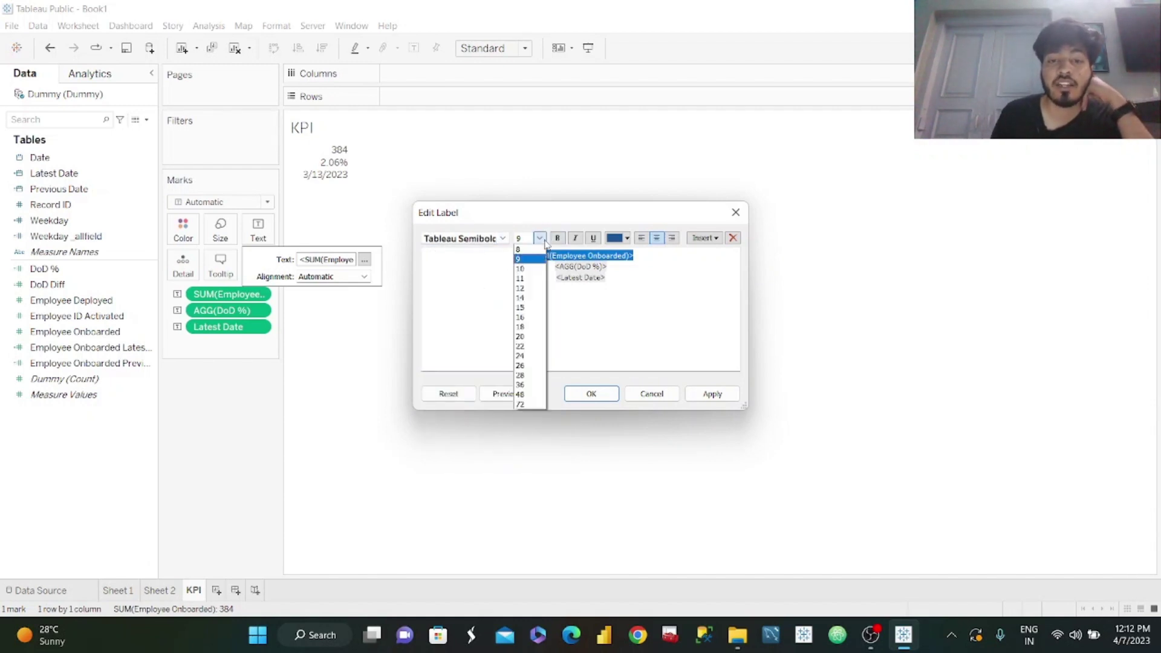
{"action": "left_click", "coordinate": [524, 330]}
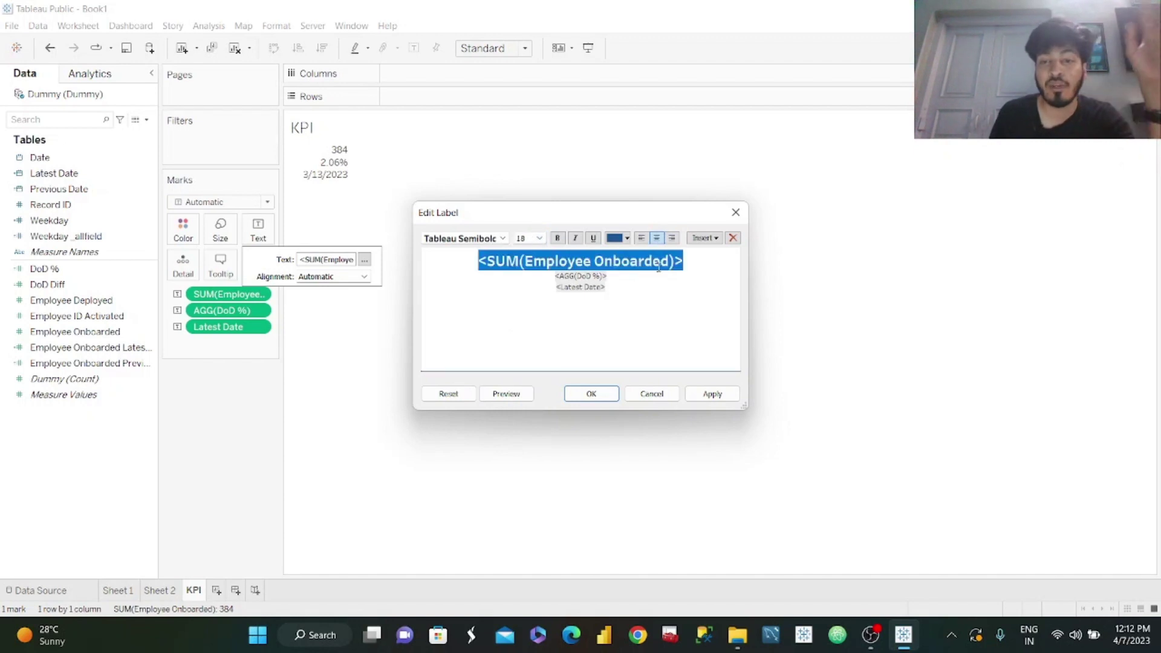
Join the DoD % and Latest Date fields on one label line, separated by the word "vs"
{"action": "left_click", "coordinate": [552, 290]}
{"action": "key", "text": "BackSpace"}
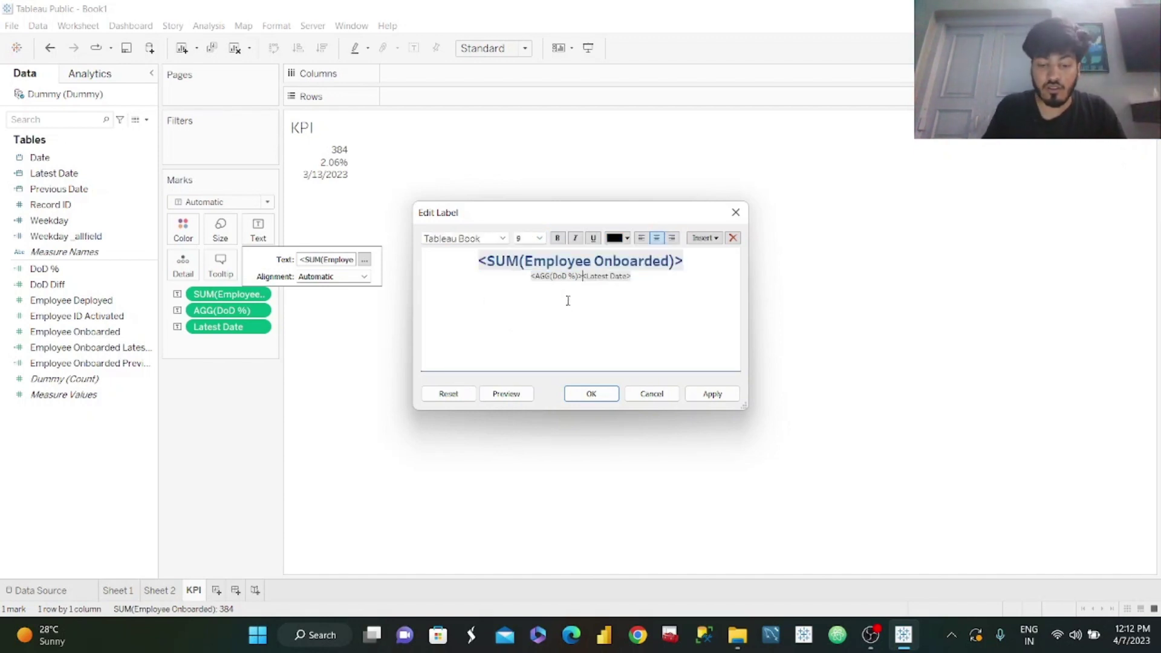
{"action": "type", "text": "vs"}
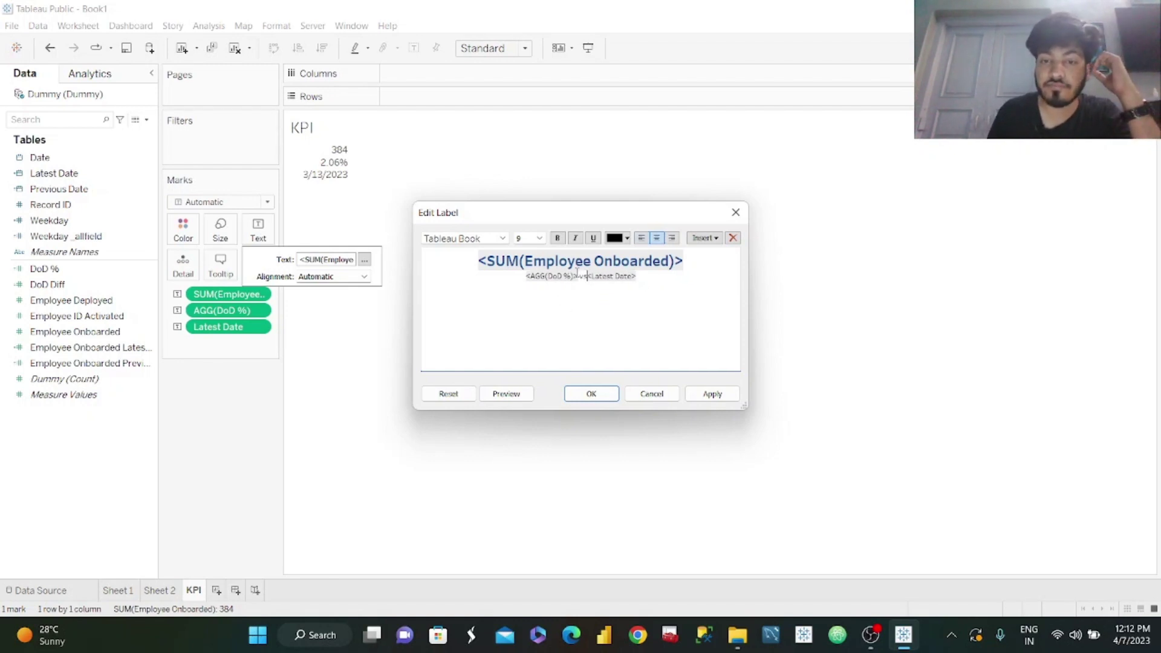
Set the font size of the label's DoD %, "vs" and Latest Date text to 15
{"action": "left_click_drag", "start_coordinate": [581, 276], "coordinate": [515, 282]}
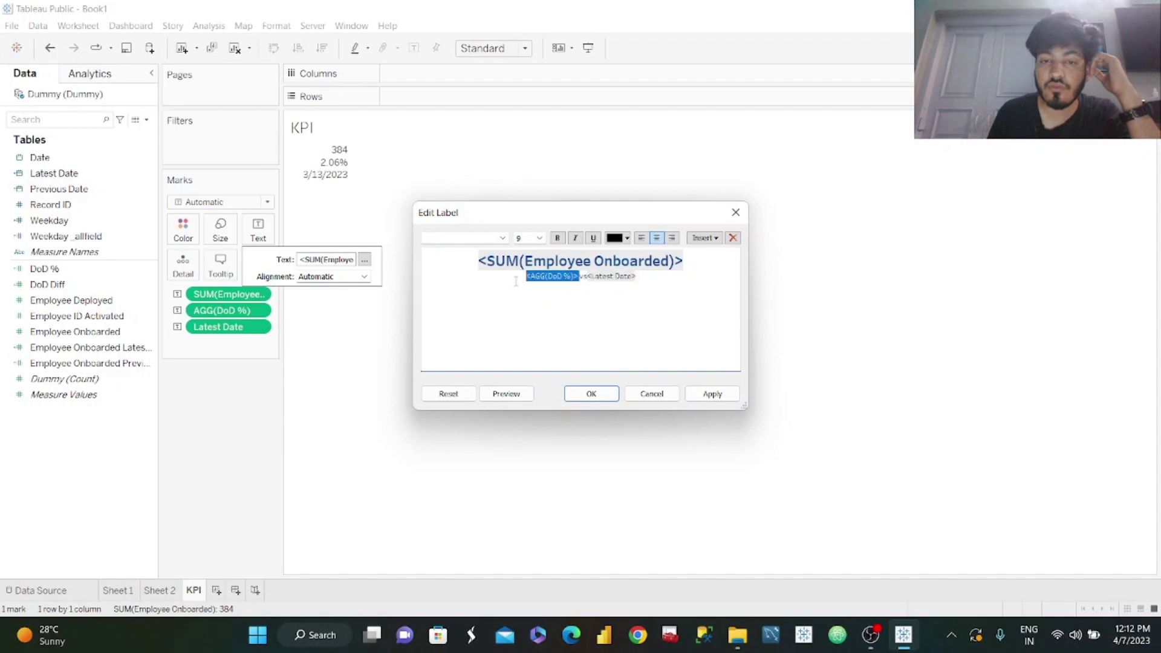
{"action": "left_click", "coordinate": [540, 238]}
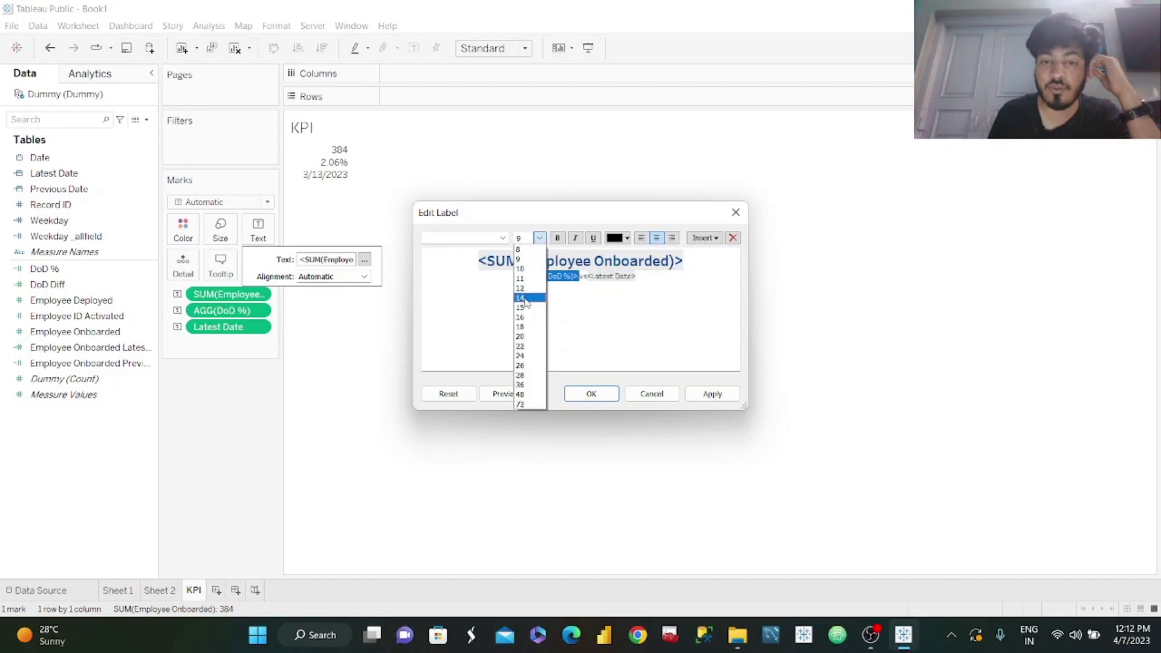
{"action": "left_click", "coordinate": [523, 307]}
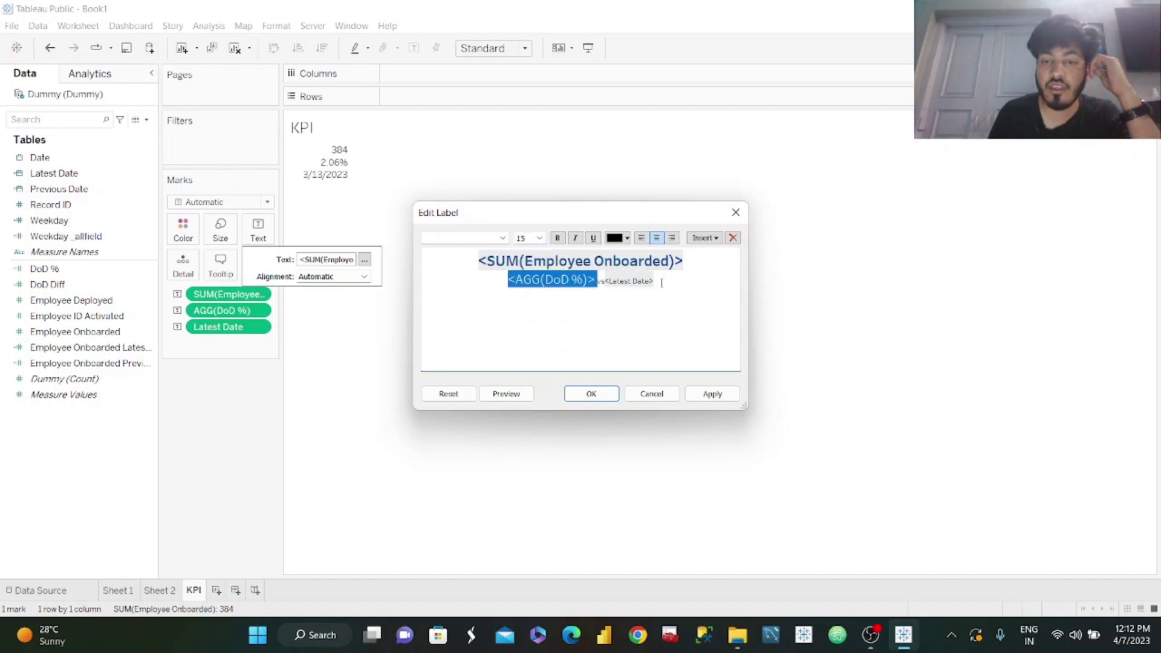
{"action": "left_click_drag", "start_coordinate": [661, 283], "coordinate": [604, 273]}
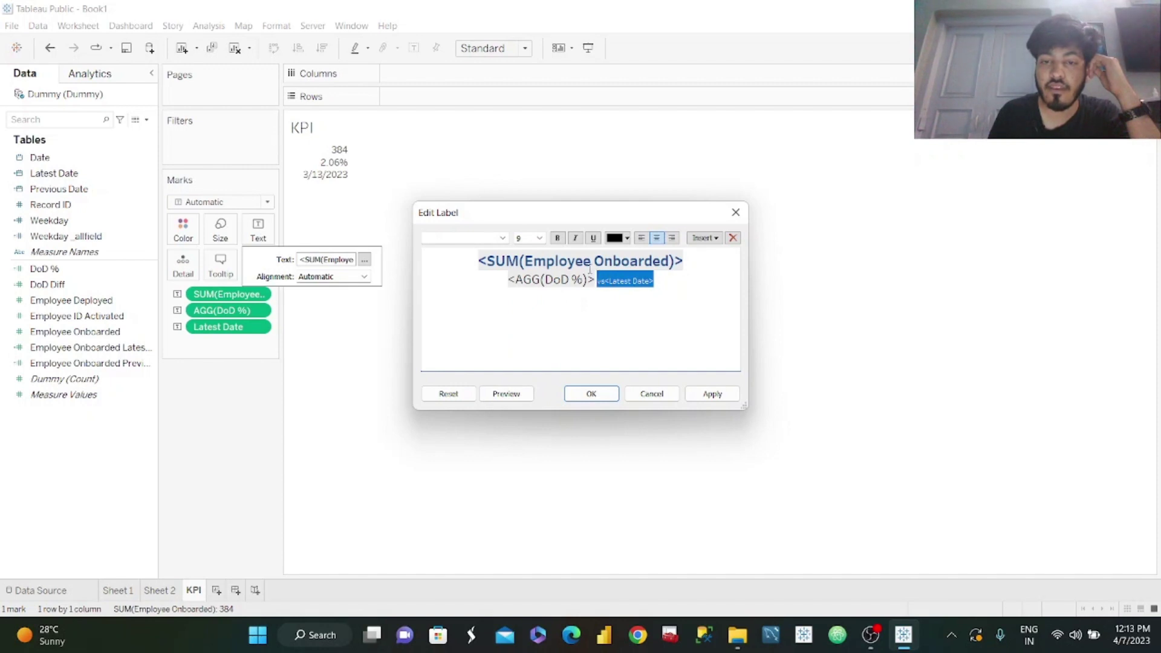
{"action": "left_click", "coordinate": [540, 238]}
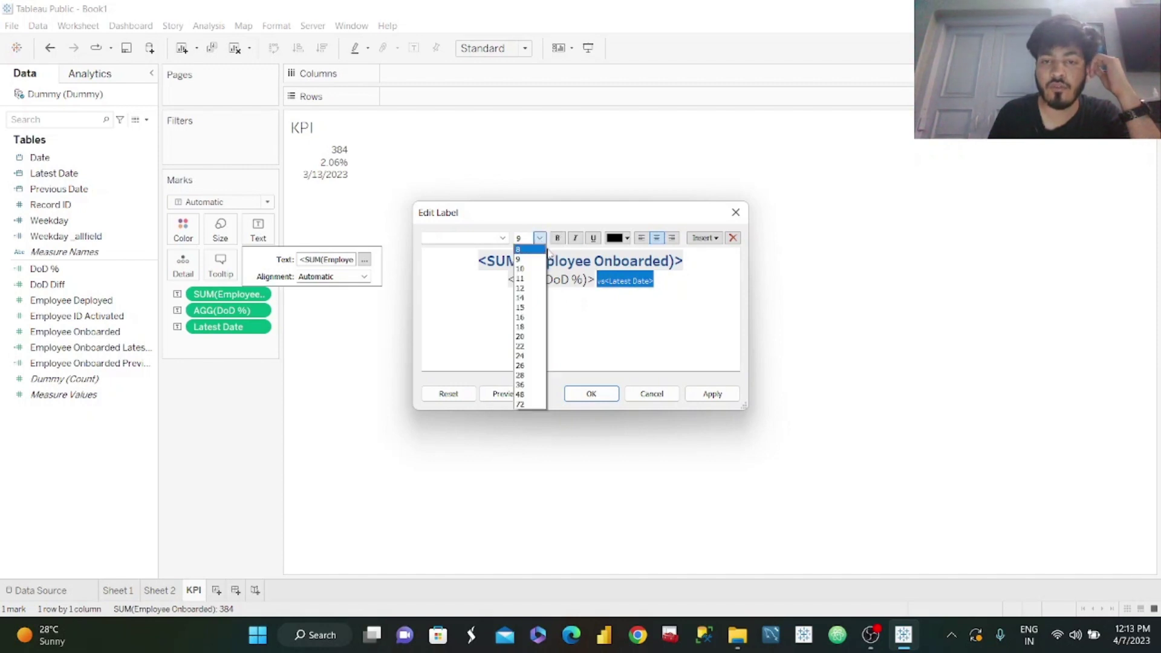
{"action": "left_click", "coordinate": [525, 310]}
Set the DoD % and Latest Date label fields to Tableau Semibold and apply the label changes
{"action": "left_click_drag", "start_coordinate": [576, 280], "coordinate": [482, 283]}
{"action": "left_click", "coordinate": [502, 238]}
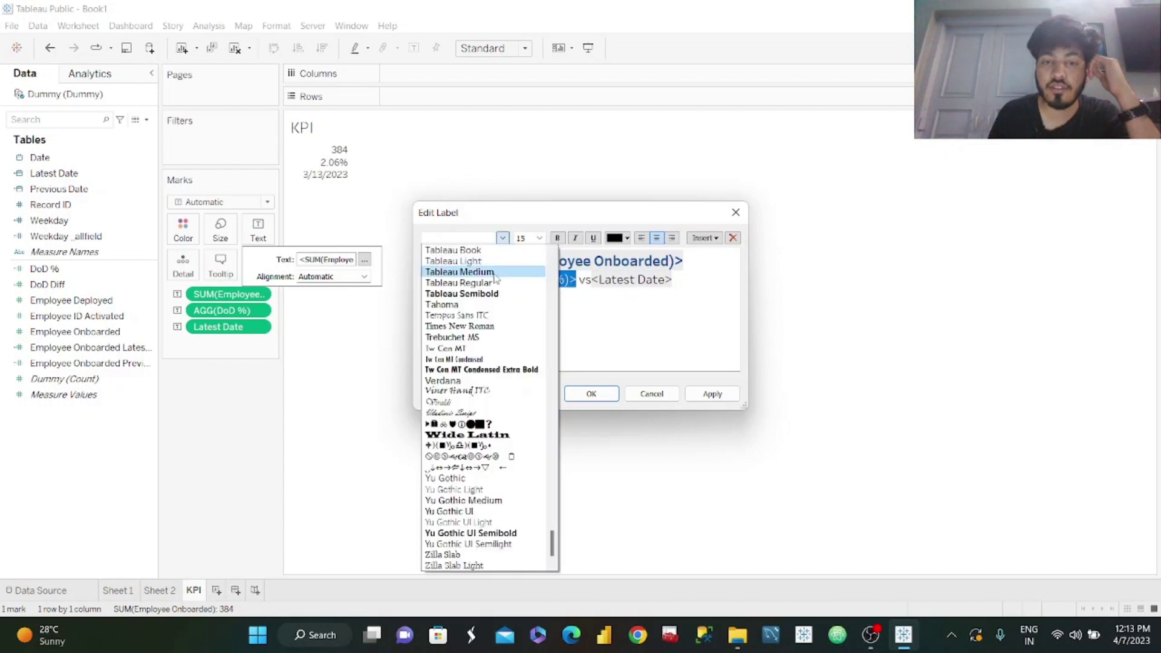
{"action": "left_click", "coordinate": [478, 294]}
{"action": "left_click_drag", "start_coordinate": [685, 280], "coordinate": [593, 280]}
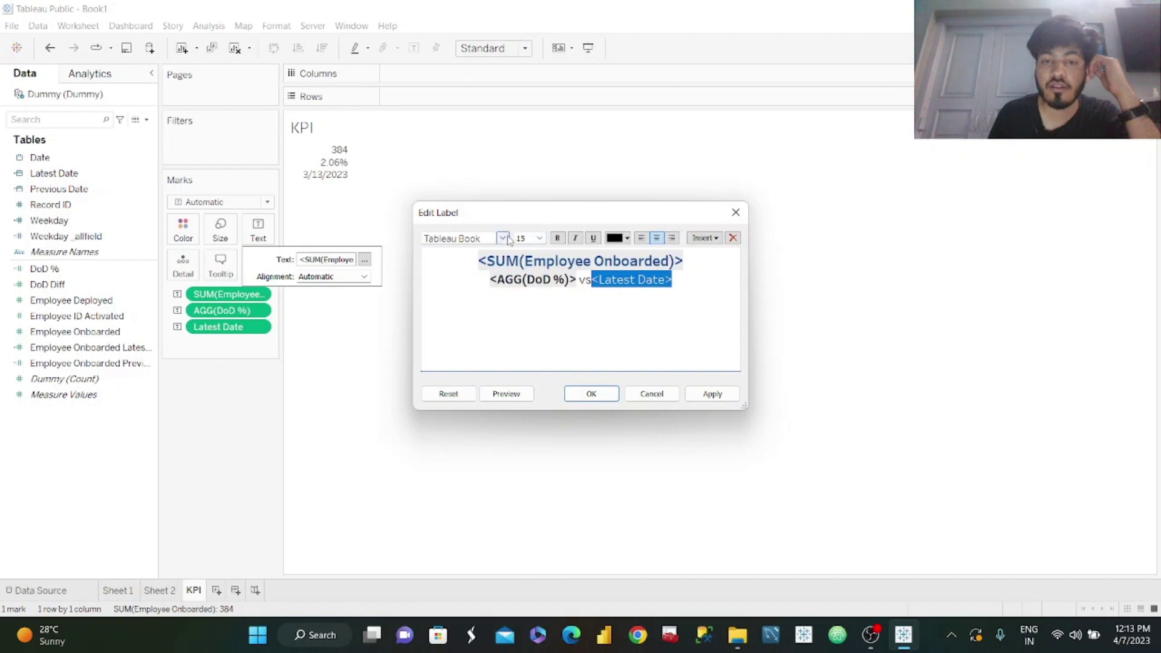
{"action": "left_click", "coordinate": [502, 238]}
{"action": "left_click", "coordinate": [477, 290]}
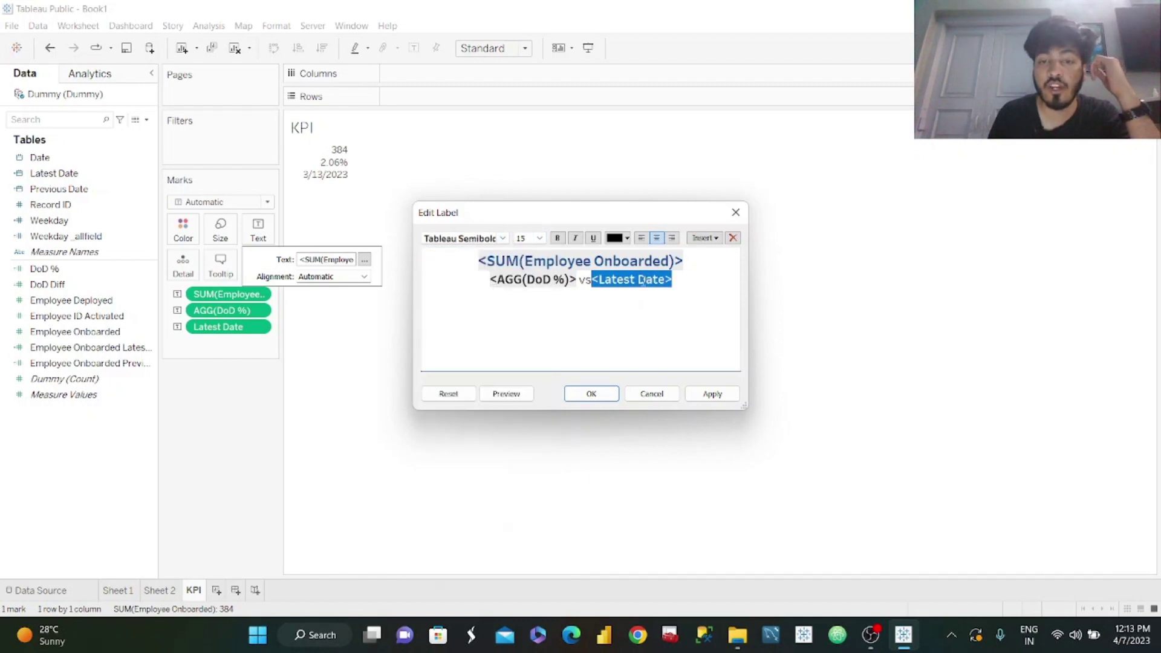
{"action": "left_click", "coordinate": [710, 394]}
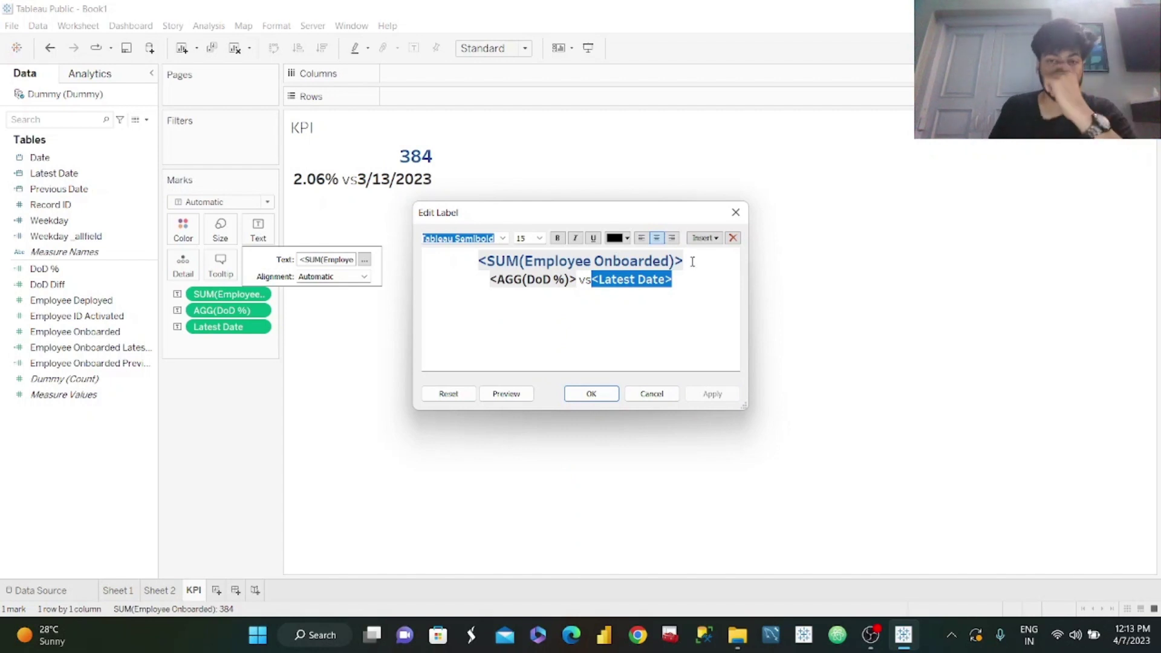
Accept the label edits and set the text mark's horizontal alignment to center
{"action": "left_click_drag", "start_coordinate": [693, 261], "coordinate": [470, 263]}
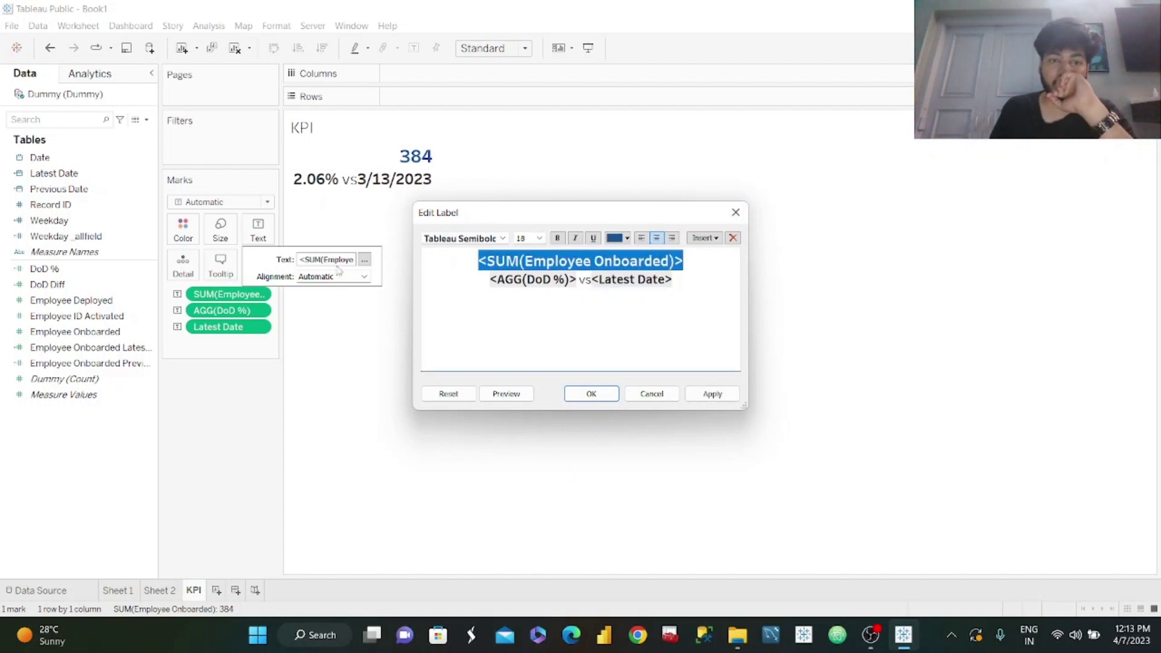
{"action": "left_click", "coordinate": [726, 394]}
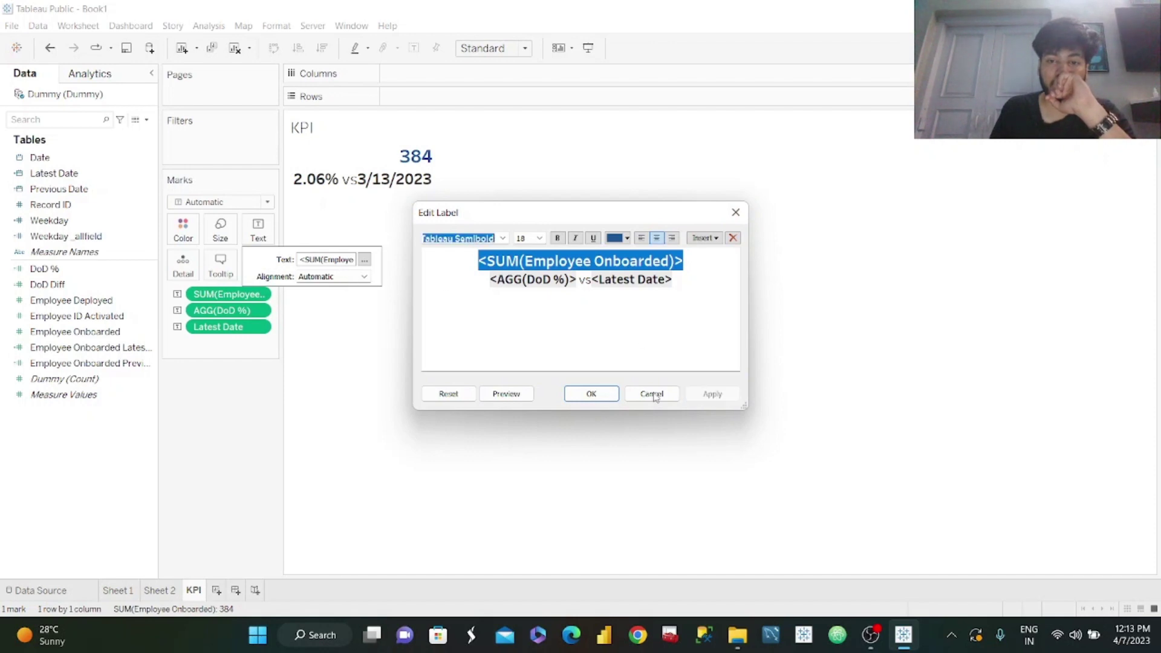
{"action": "left_click", "coordinate": [591, 394]}
{"action": "left_click", "coordinate": [353, 280]}
{"action": "left_click", "coordinate": [333, 329]}
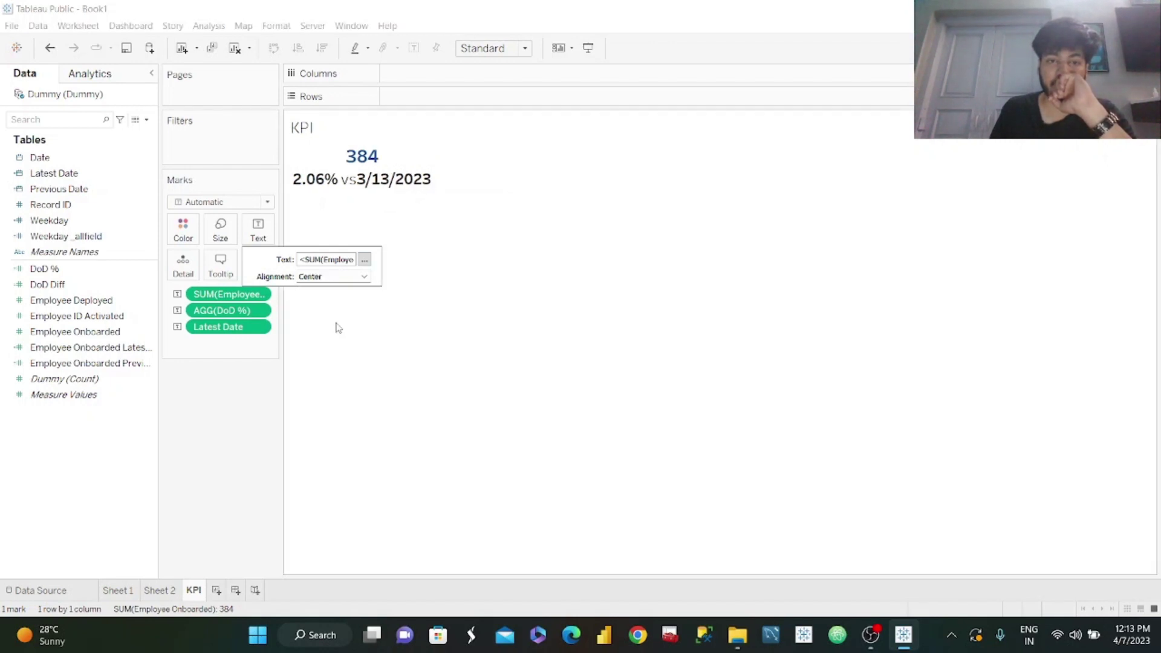
{"action": "left_click", "coordinate": [236, 440]}
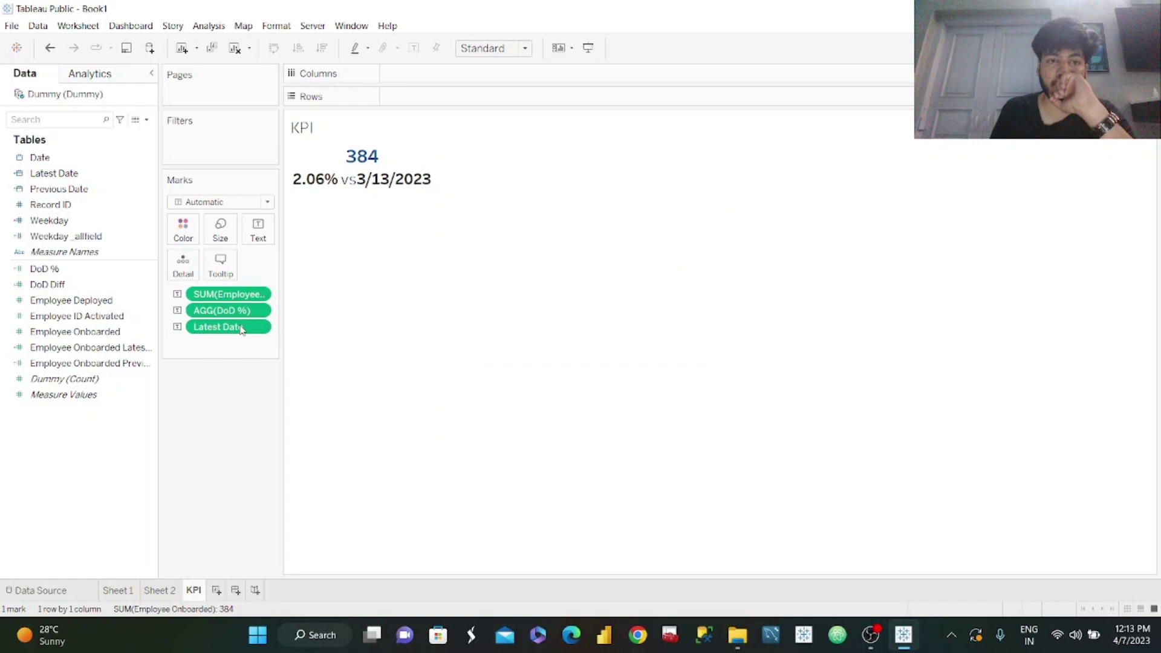
Add the caption line "Employee Onboarded" below the onboarded-count field in the text label and accept it
{"action": "left_click", "coordinate": [258, 241]}
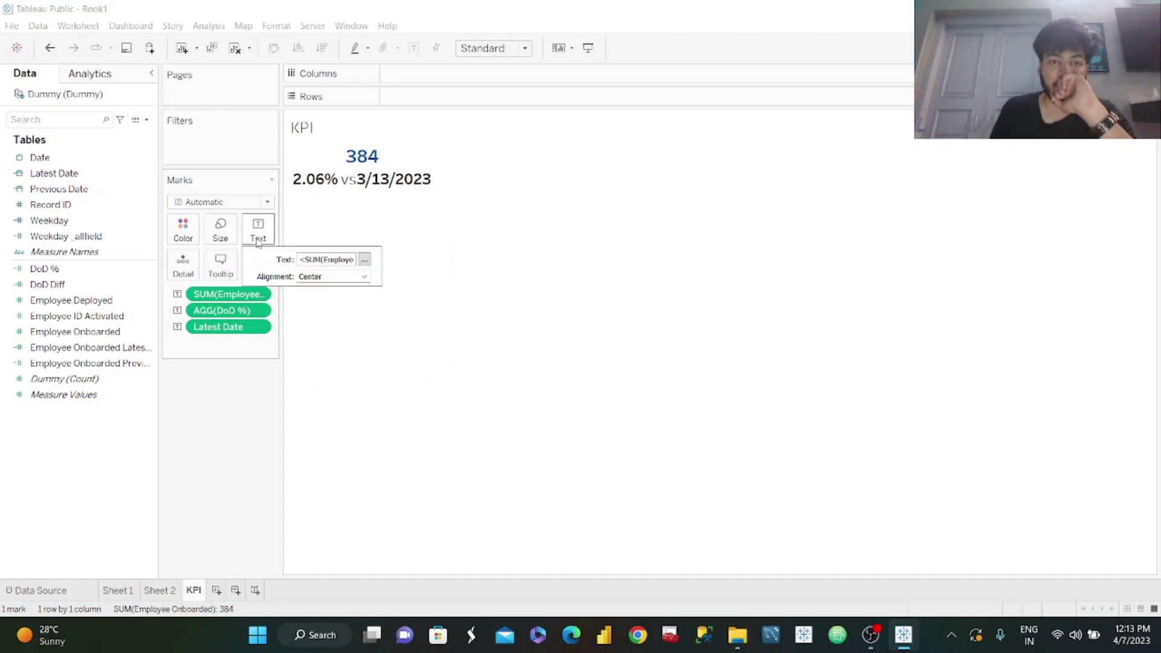
{"action": "left_click", "coordinate": [365, 260]}
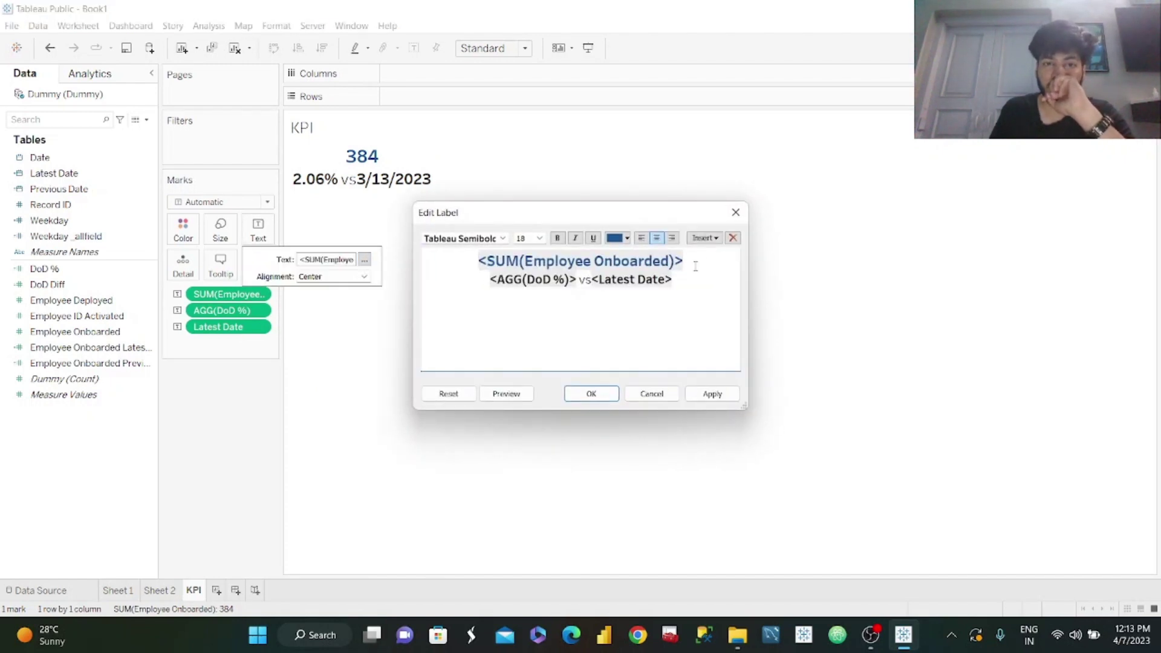
{"action": "key", "text": "Return"}
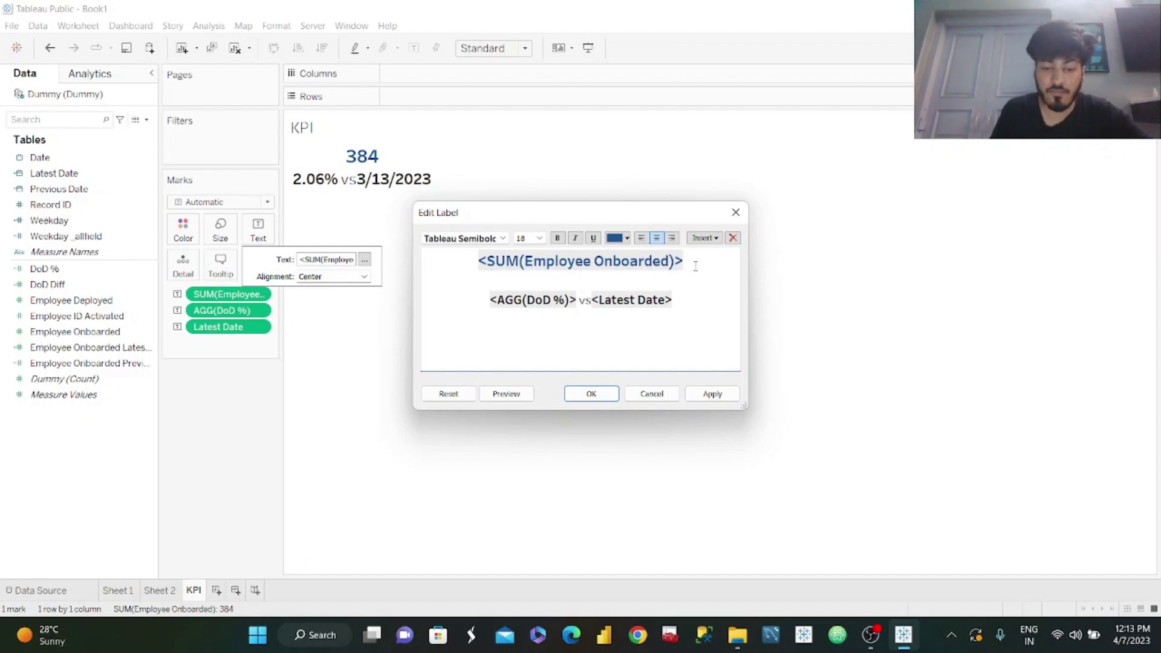
{"action": "type", "text": "Employed"}
{"action": "key", "text": "BackSpace"}
{"action": "key", "text": "BackSpace"}
{"action": "key", "text": "BackSpace"}
{"action": "key", "text": "BackSpace"}
{"action": "type", "text": ";o"}
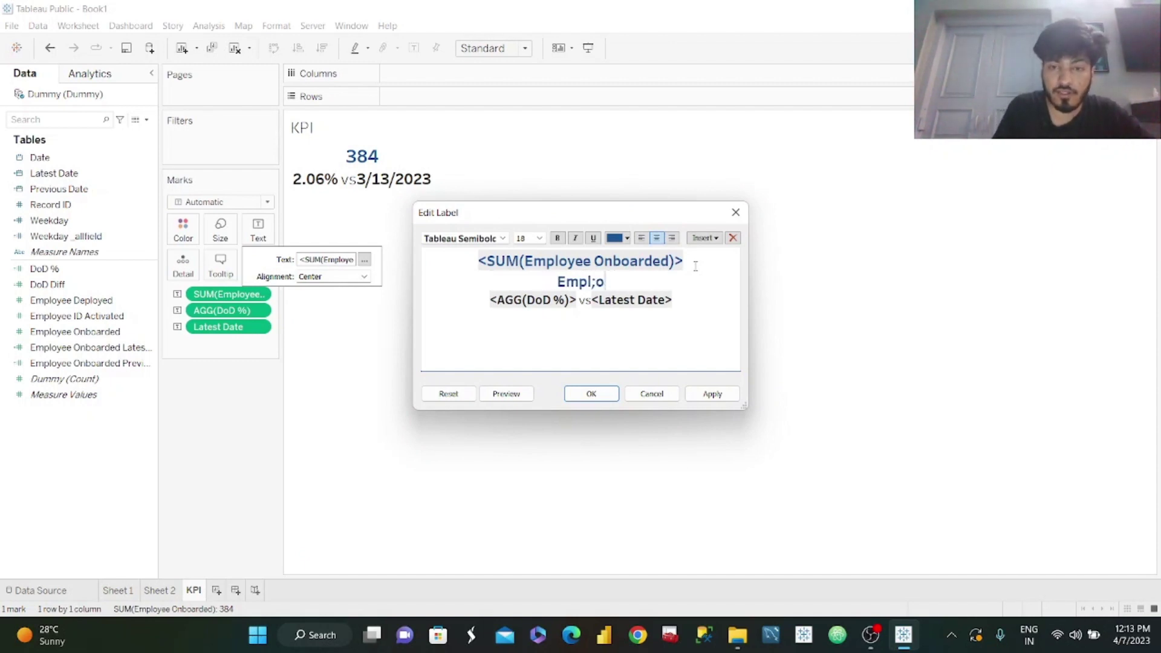
{"action": "key", "text": "BackSpace"}
{"action": "key", "text": "BackSpace"}
{"action": "type", "text": "oyee Om"}
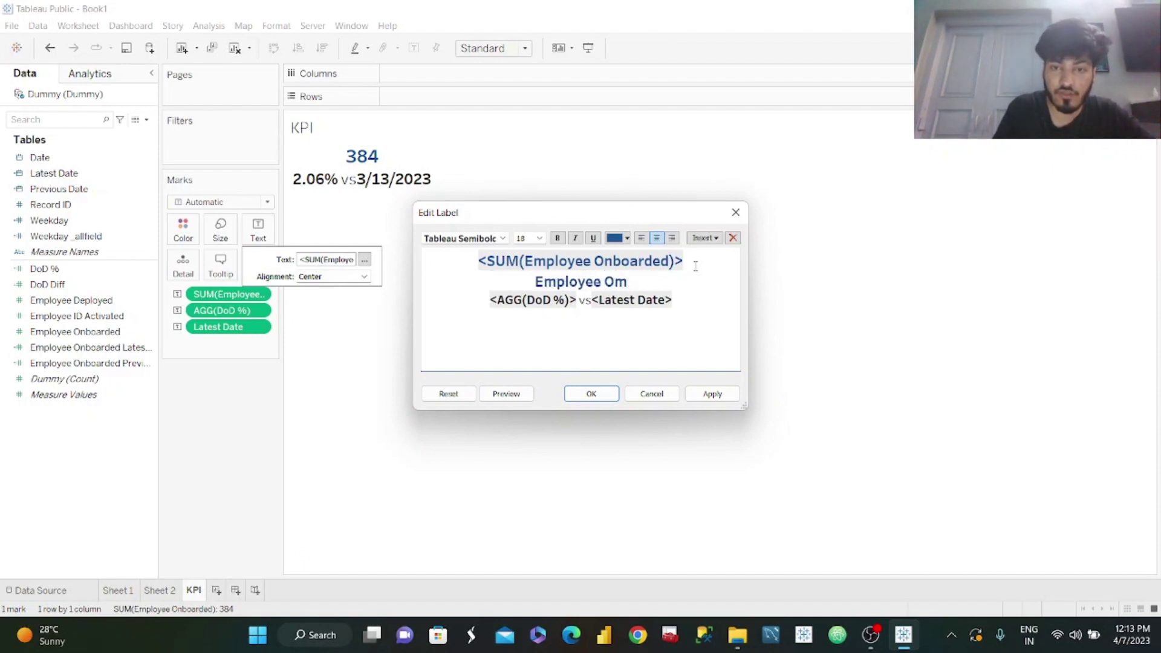
{"action": "key", "text": "BackSpace"}
{"action": "type", "text": "nboarded"}
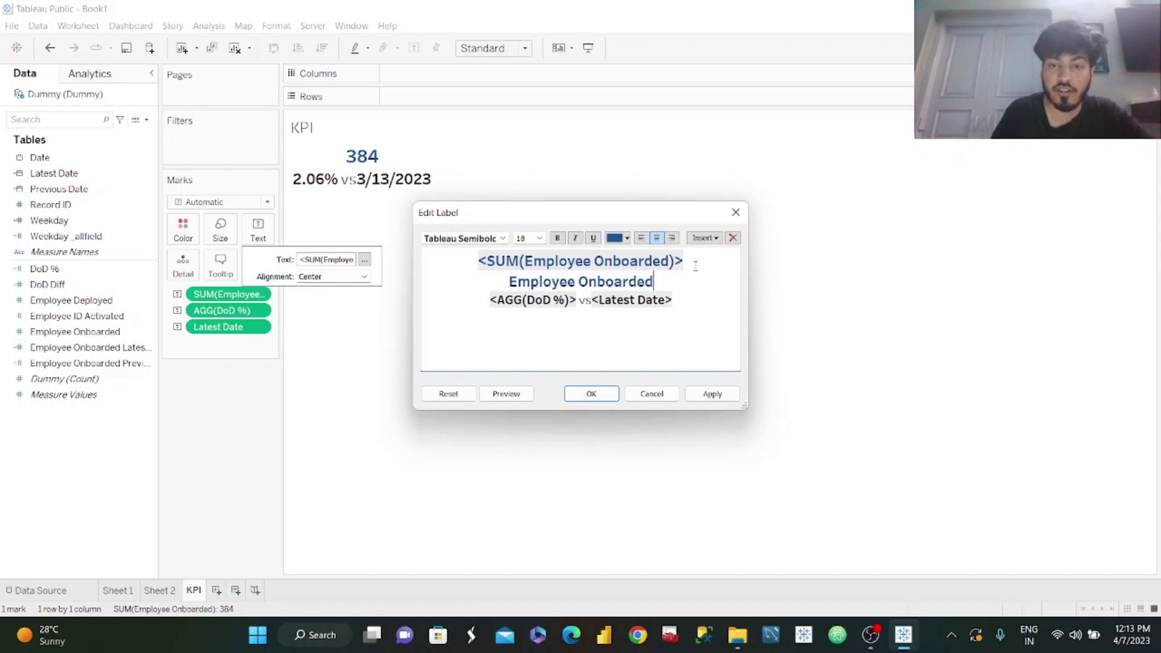
{"action": "left_click", "coordinate": [709, 394]}
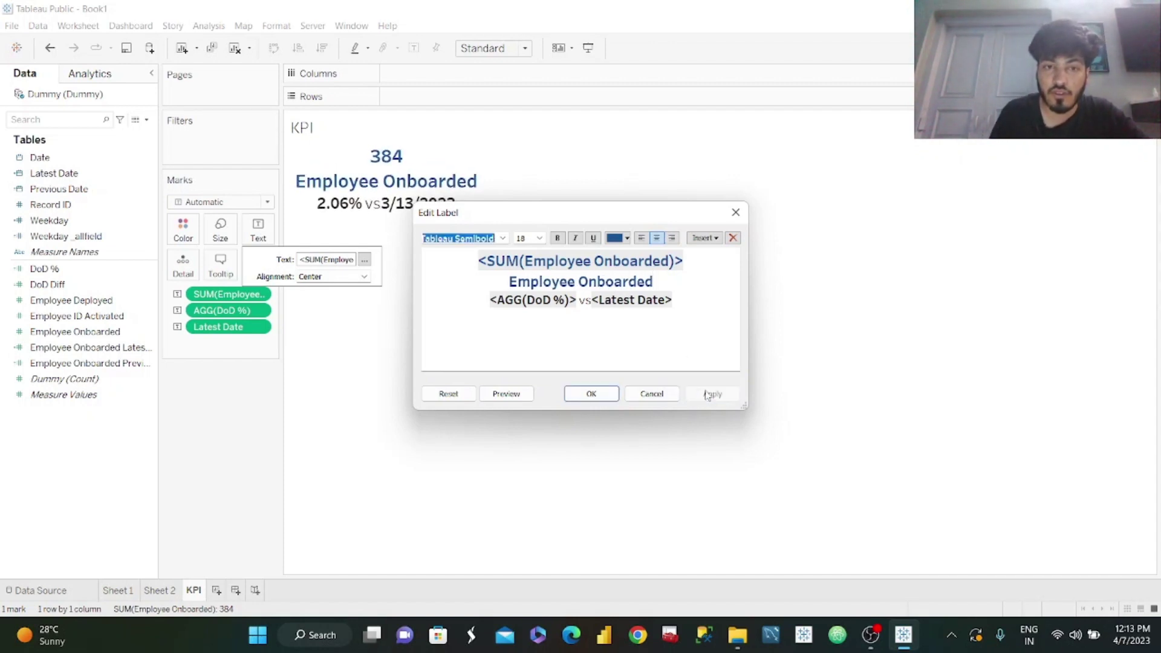
{"action": "left_click", "coordinate": [591, 393]}
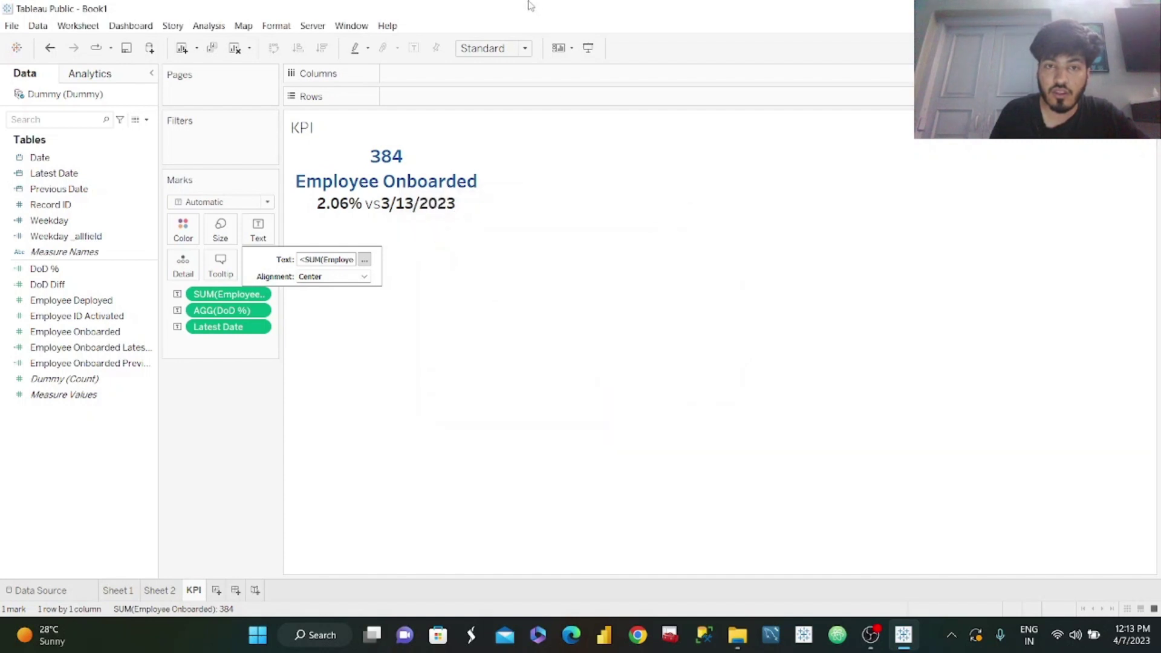
Change the KPI sheet's fit from Standard to Entire View
{"action": "left_click", "coordinate": [524, 45]}
{"action": "left_click", "coordinate": [524, 46]}
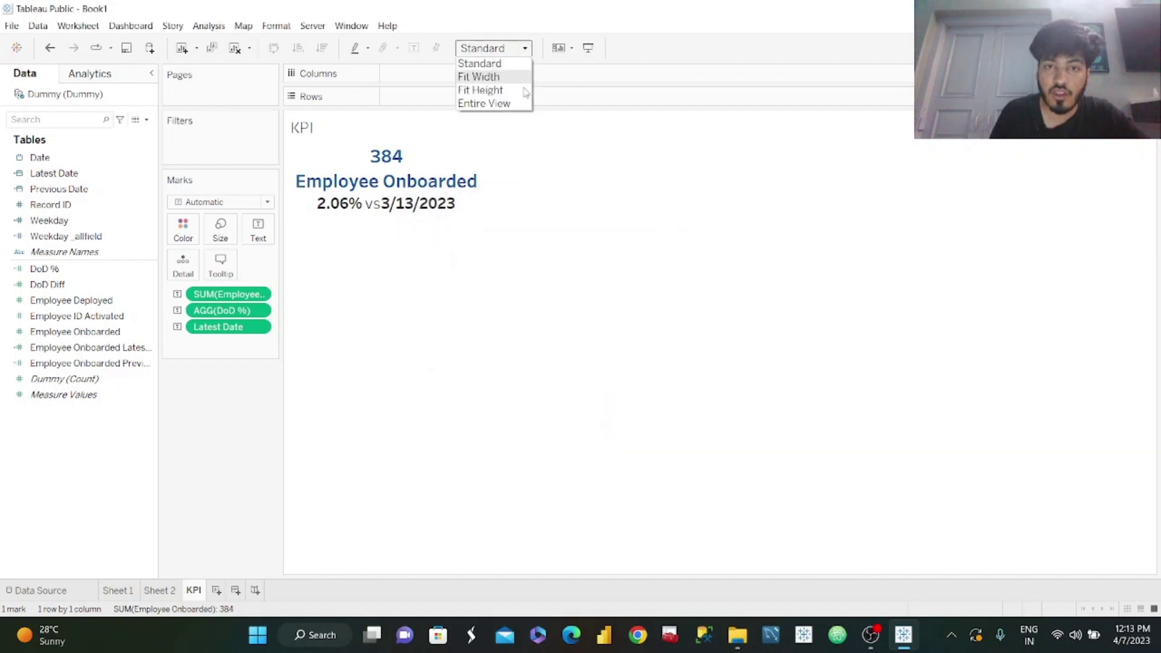
{"action": "left_click", "coordinate": [497, 103]}
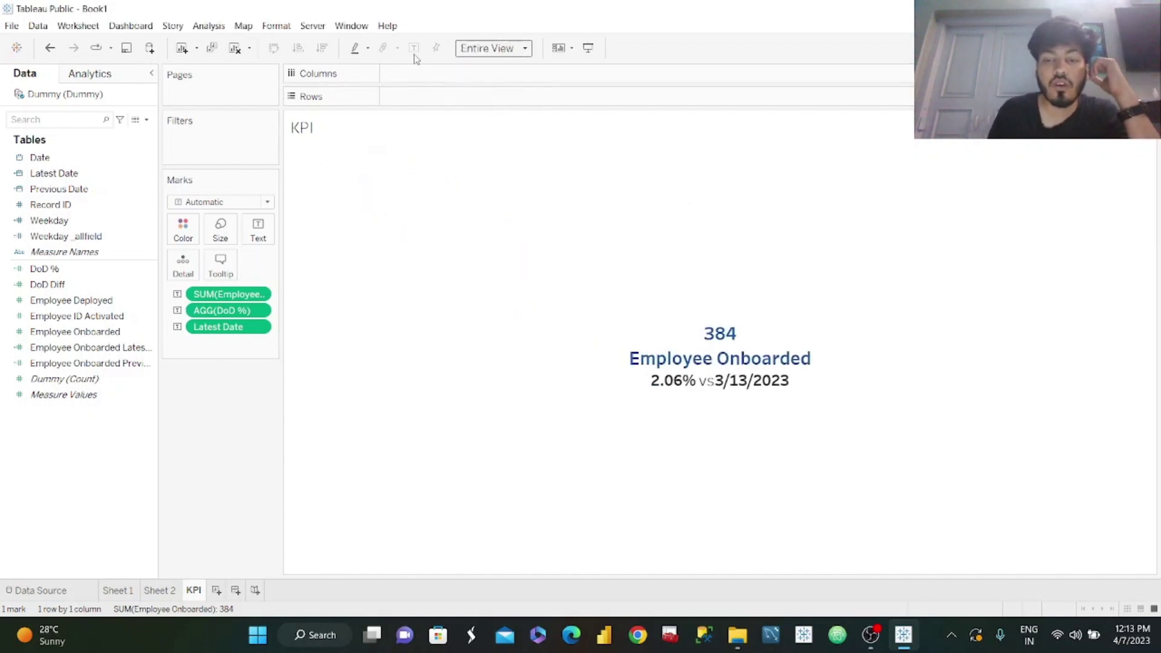
Shade the KPI worksheet's background light grey and close the shading settings
{"action": "left_click", "coordinate": [277, 25]}
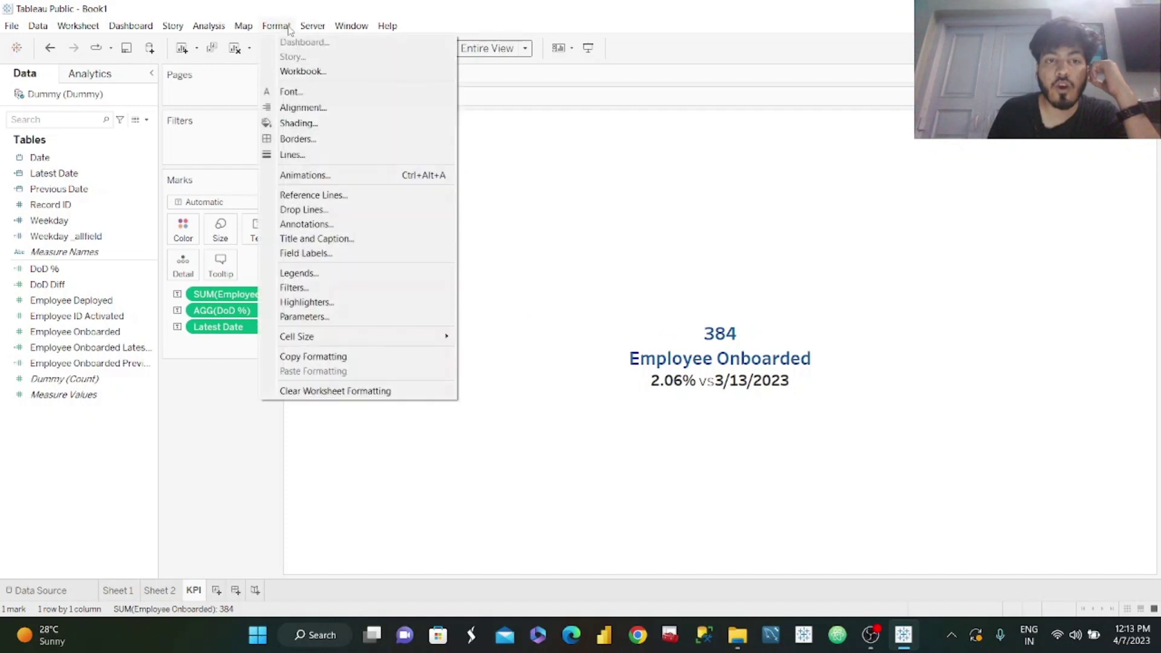
{"action": "left_click", "coordinate": [299, 123]}
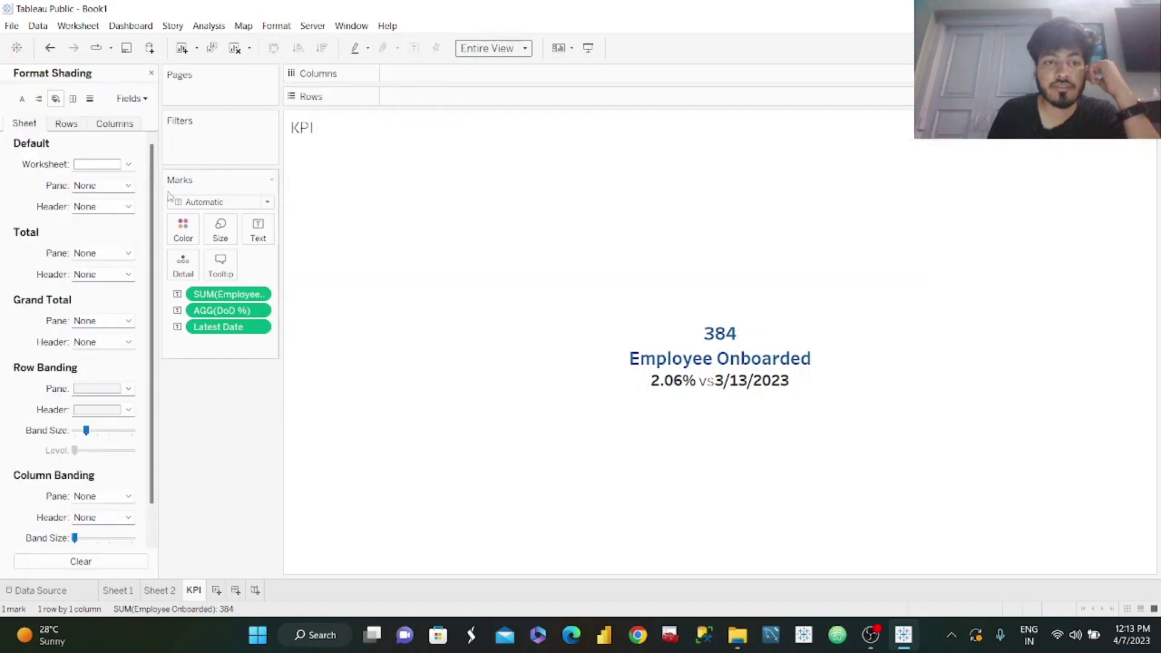
{"action": "left_click", "coordinate": [126, 165]}
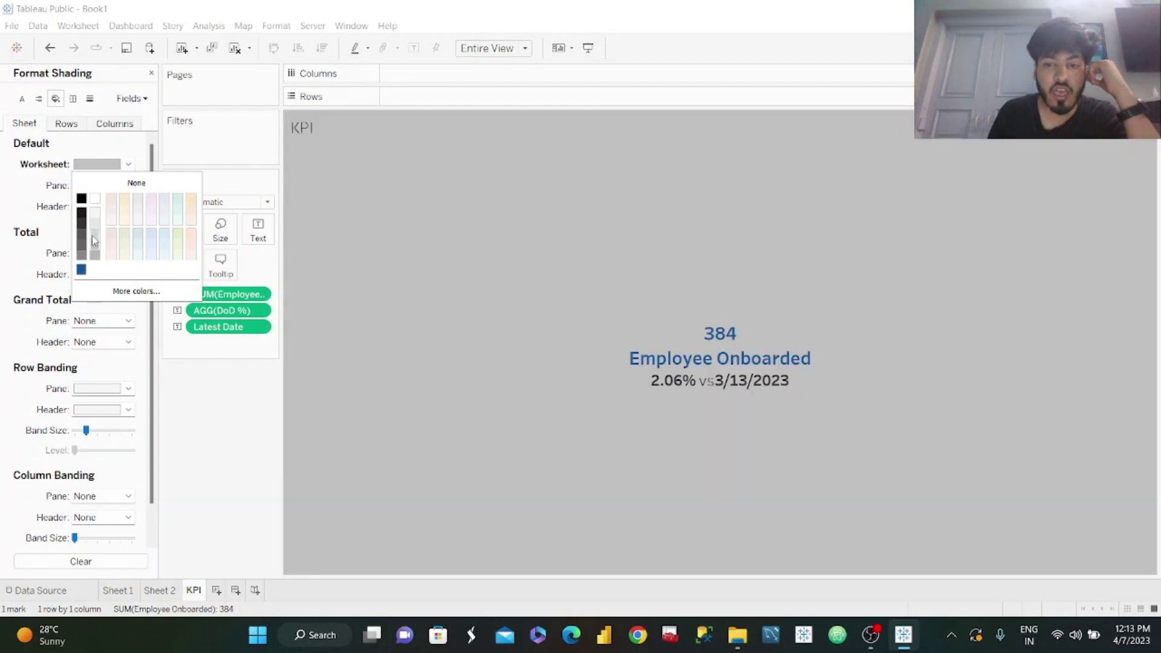
{"action": "left_click", "coordinate": [92, 234]}
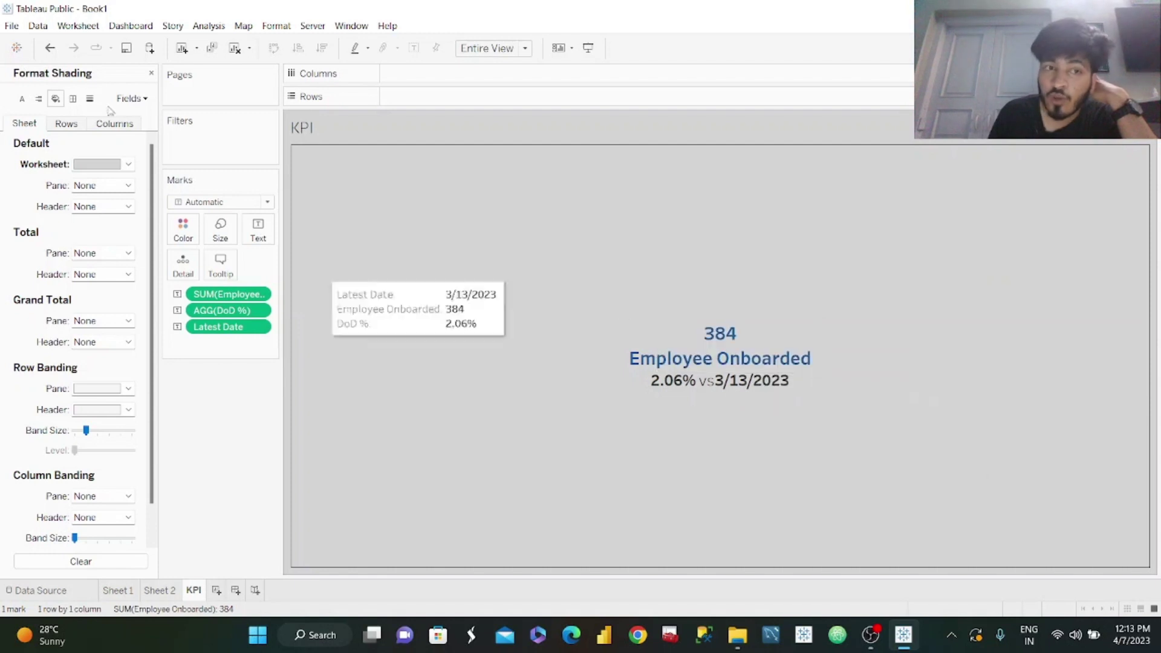
{"action": "left_click", "coordinate": [151, 73]}
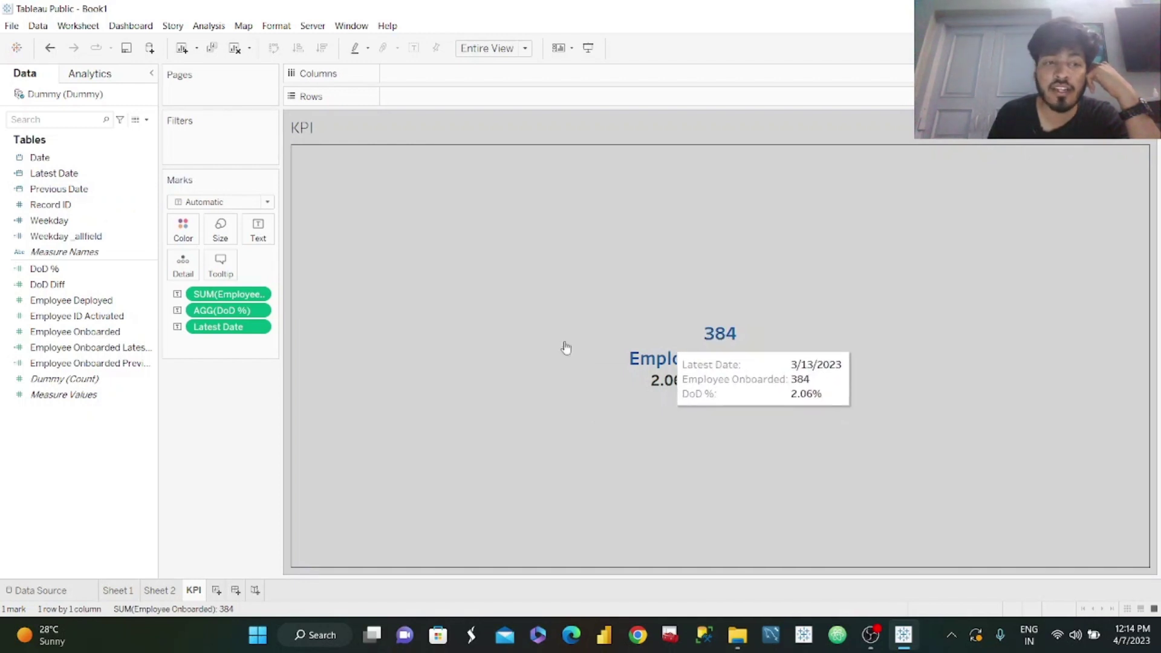
Replace the Employee Onboarded text mark with the Employee Onboarded Latest Date measure
{"action": "left_click", "coordinate": [118, 350]}
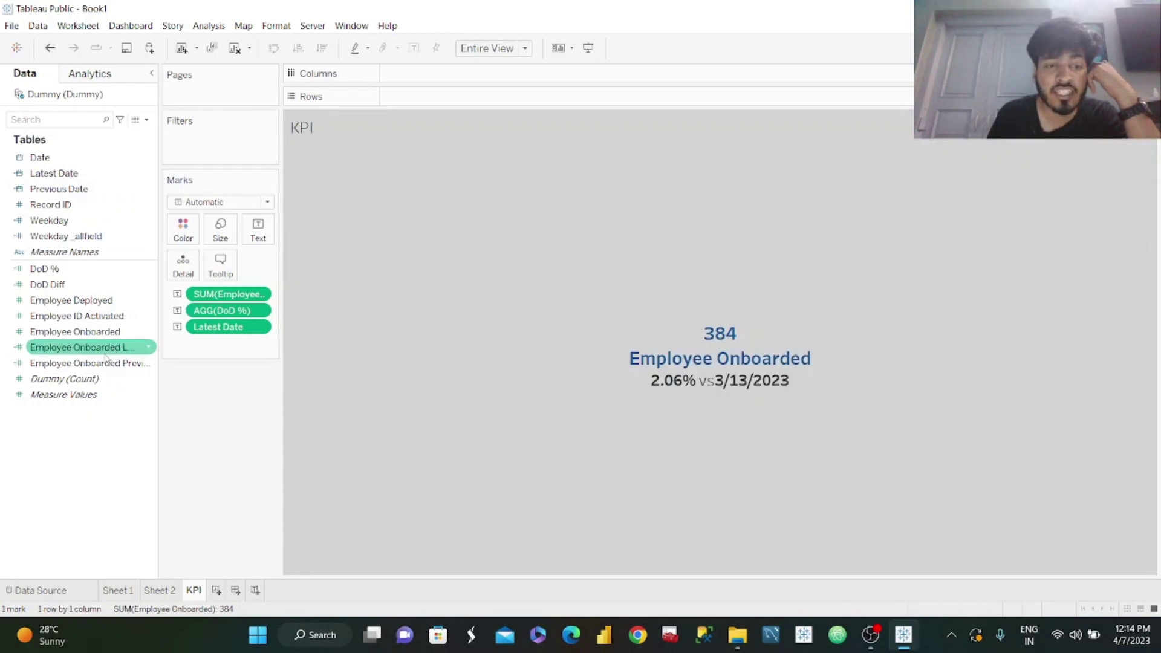
{"action": "left_click_drag", "start_coordinate": [107, 359], "coordinate": [244, 302]}
{"action": "mouse_move", "coordinate": [733, 336]}
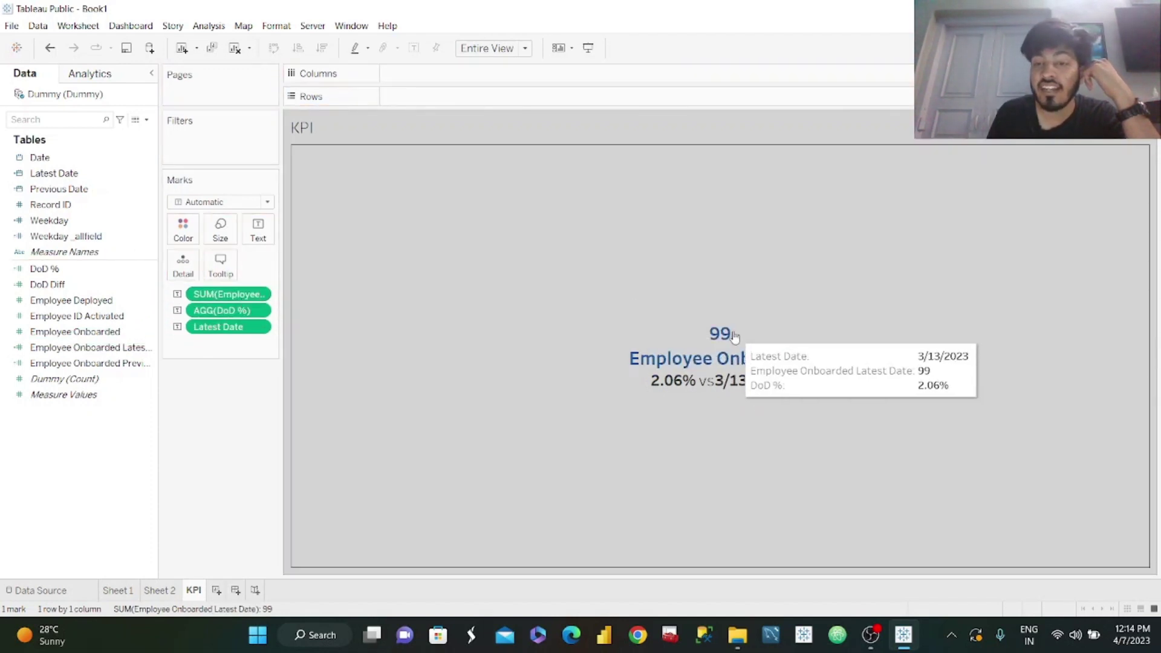